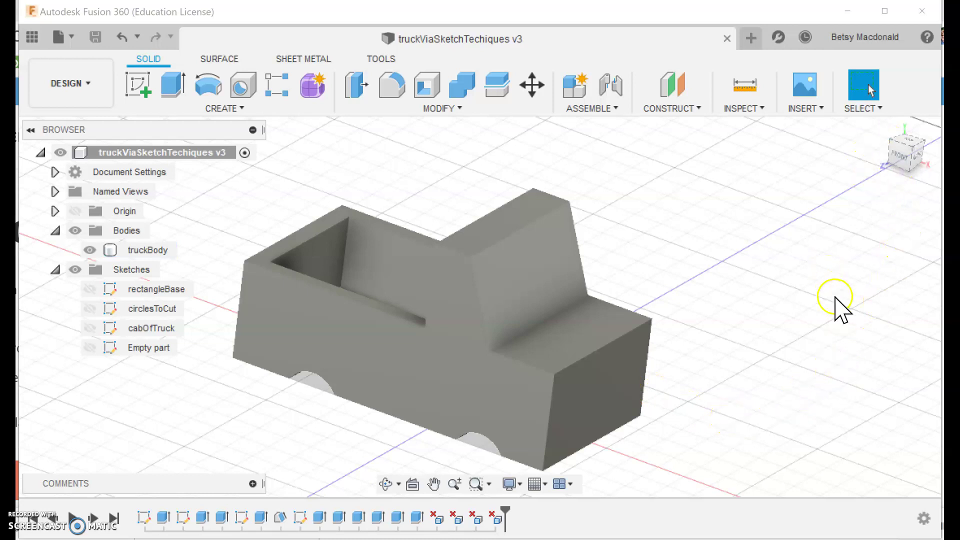
Start a new sketch on the flat side face of the truck body
mouse_move(827, 381)
middle_mouse_down()
mouse_move(859, 353)
mouse_move(830, 367)
middle_mouse_up()
left_click_drag(904, 163, 939, 159)
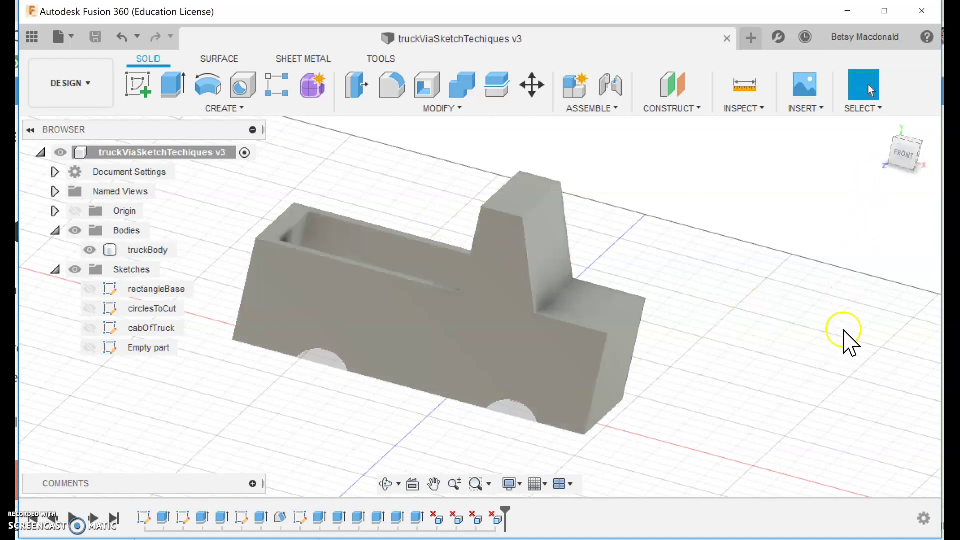
mouse_move(842, 329)
left_mouse_down()
mouse_move(884, 311)
mouse_move(876, 296)
left_mouse_up()
left_click_drag(901, 161, 925, 154)
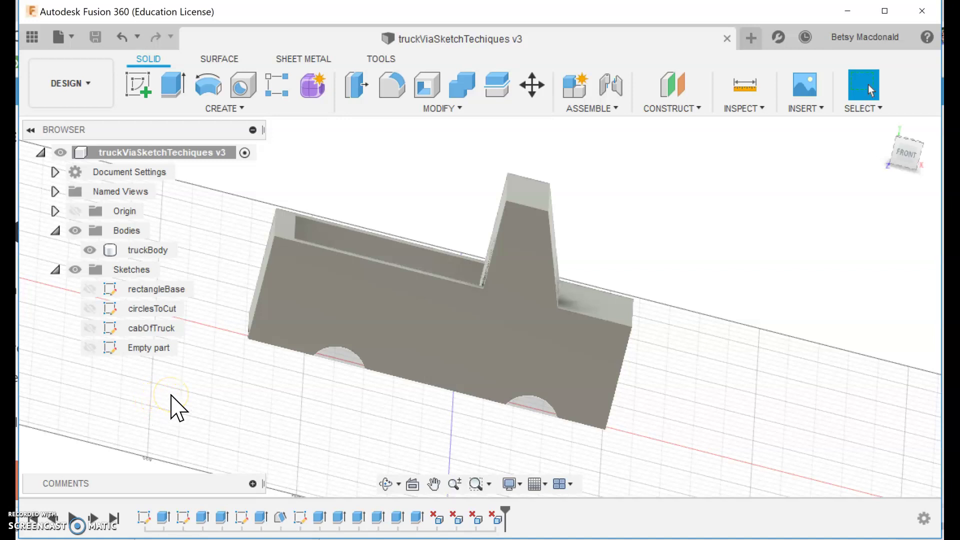
left_click(141, 86)
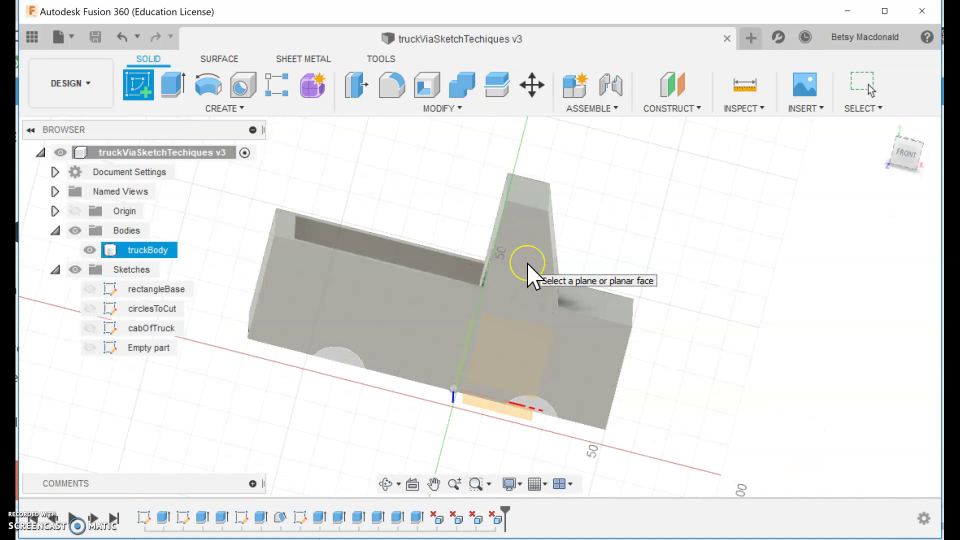
left_click(527, 264)
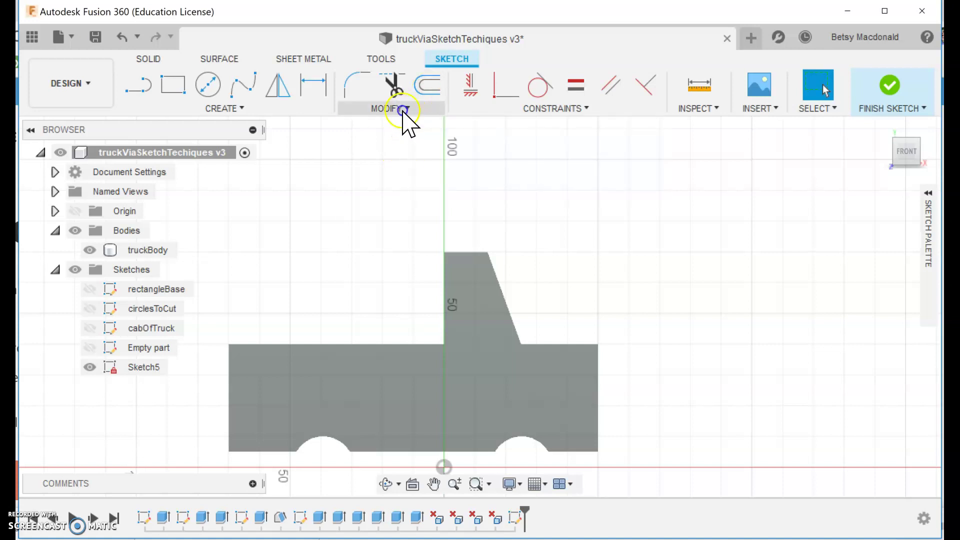
left_click(401, 109)
left_click(430, 90)
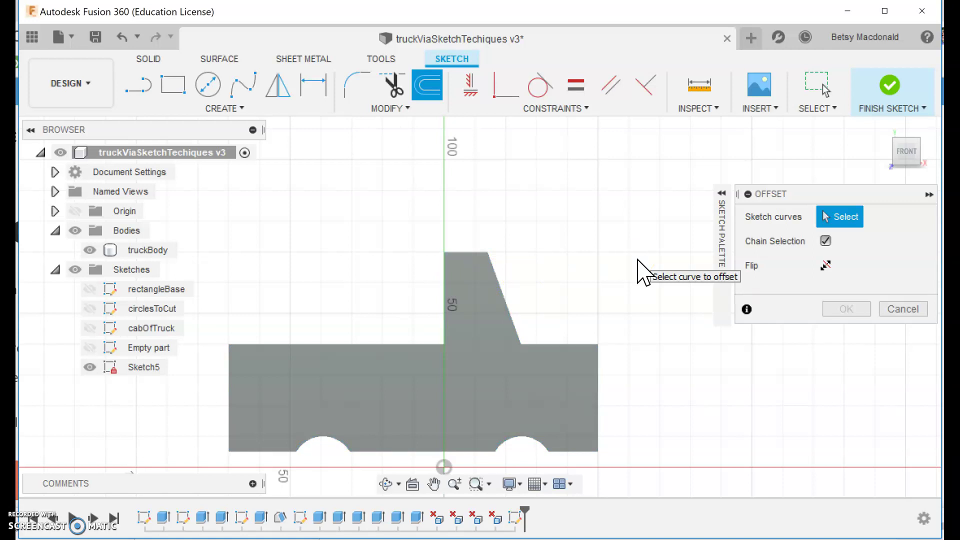
left_click(446, 287)
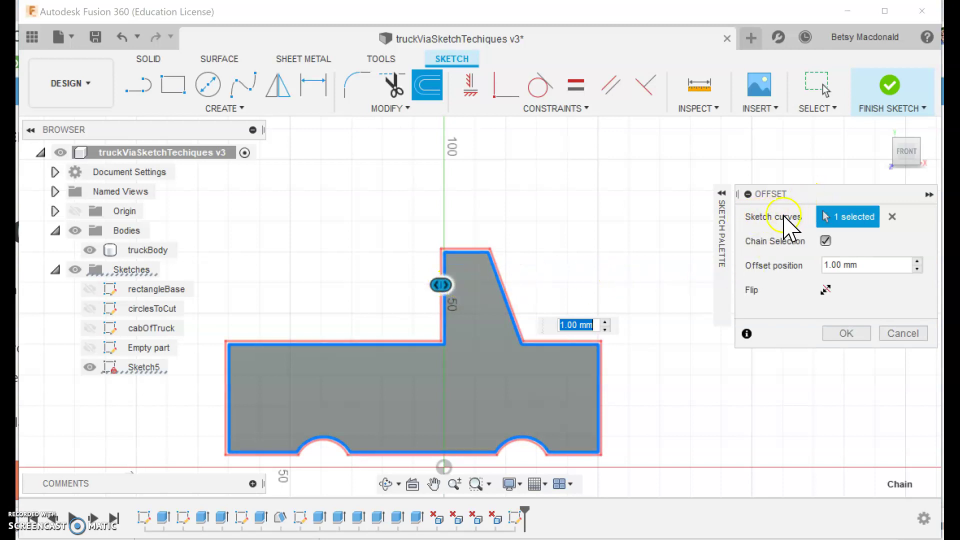
left_click_drag(446, 285, 457, 284)
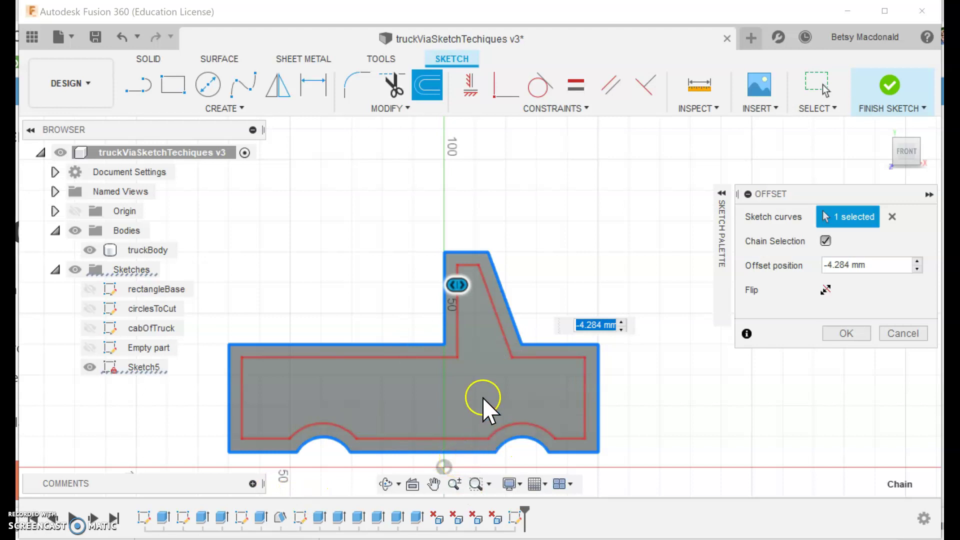
mouse_move(458, 283)
left_mouse_down()
mouse_move(446, 285)
mouse_move(457, 288)
left_mouse_up()
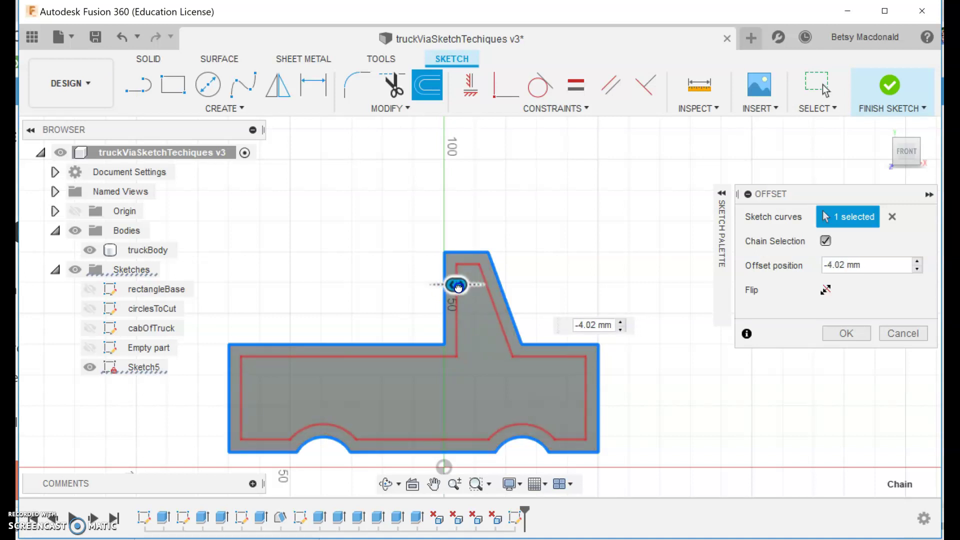
left_click(908, 334)
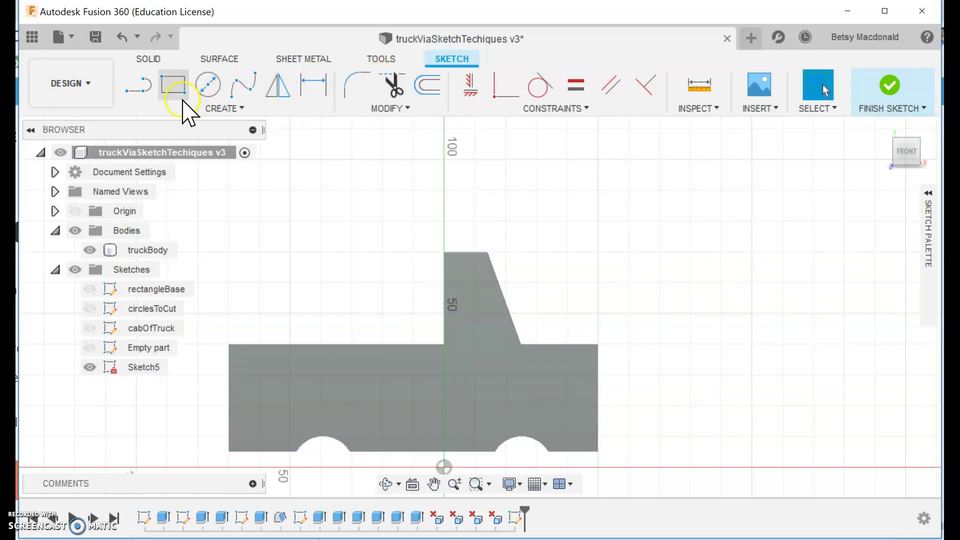
Draw a horizontal line about 25 mm long across the base of the cab, between its two lower corners
left_click(133, 97)
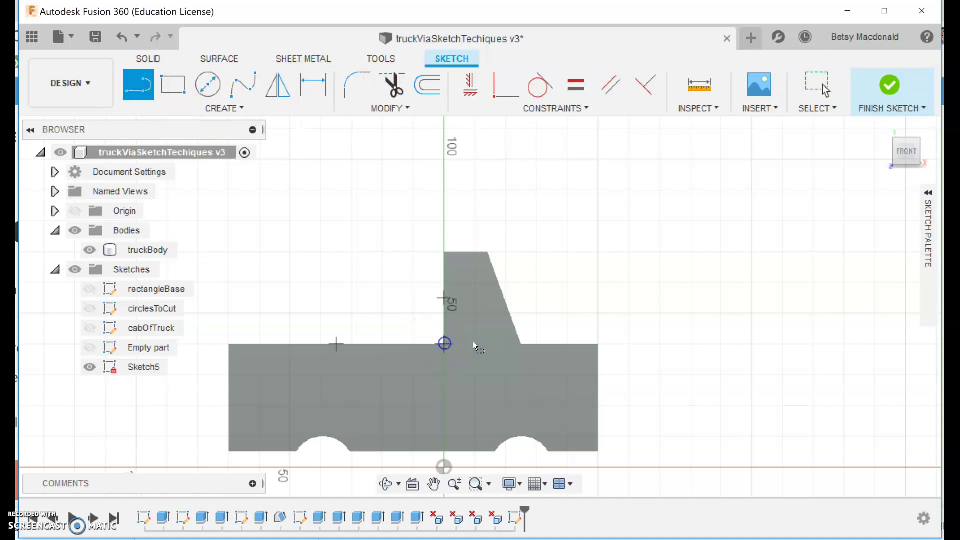
left_click(444, 344)
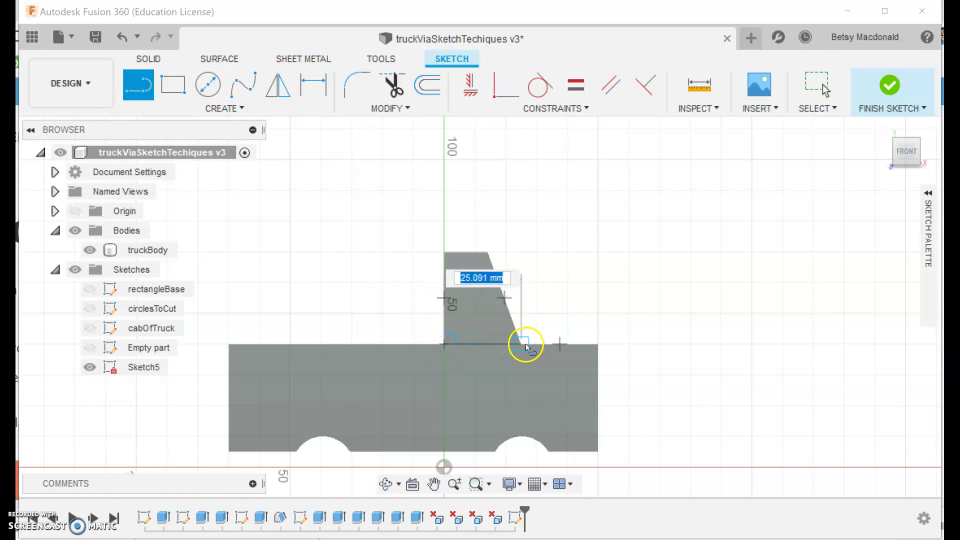
double_click(520, 344)
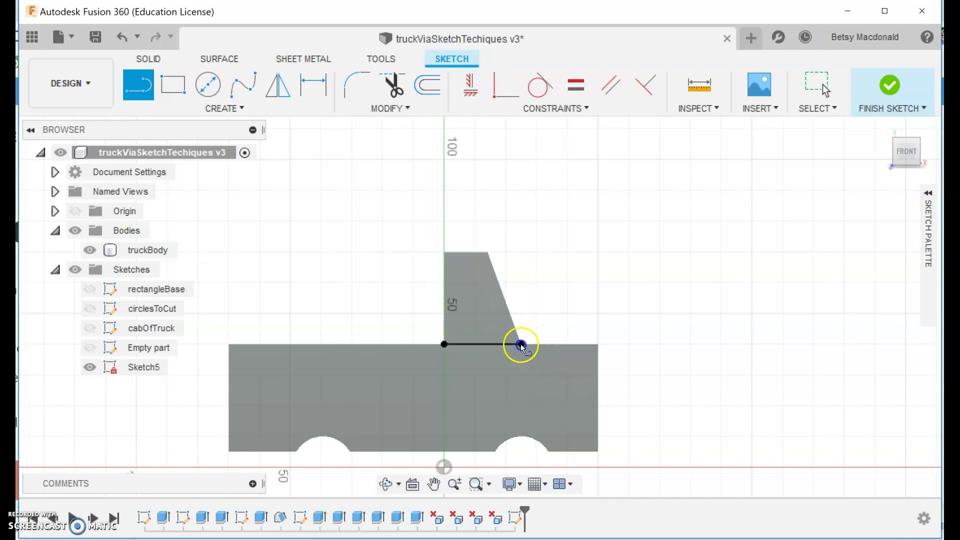
left_click(776, 330)
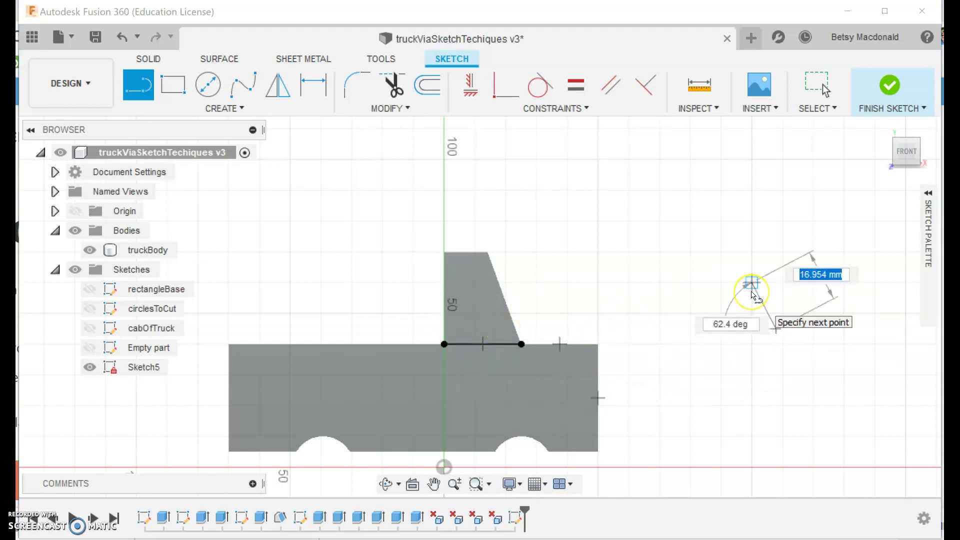
key("Escape")
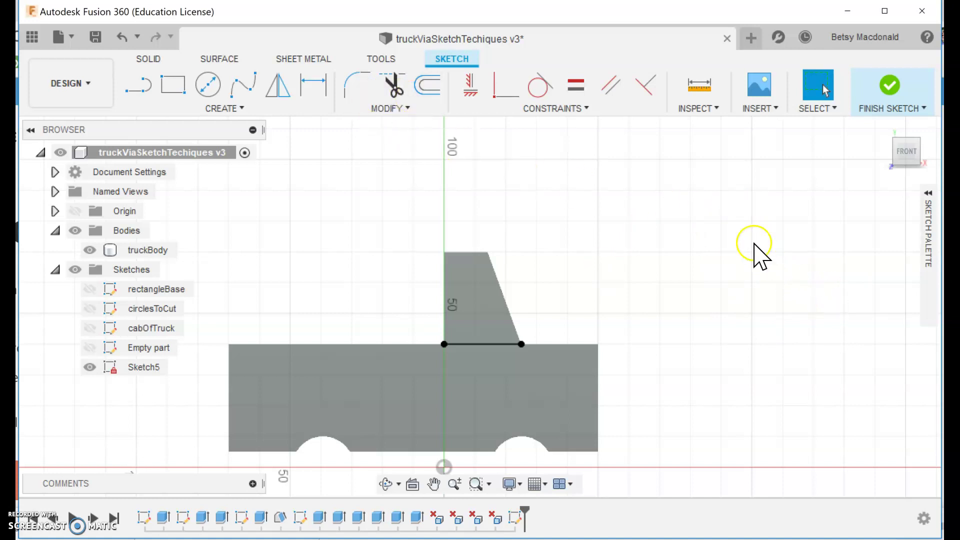
left_click(428, 88)
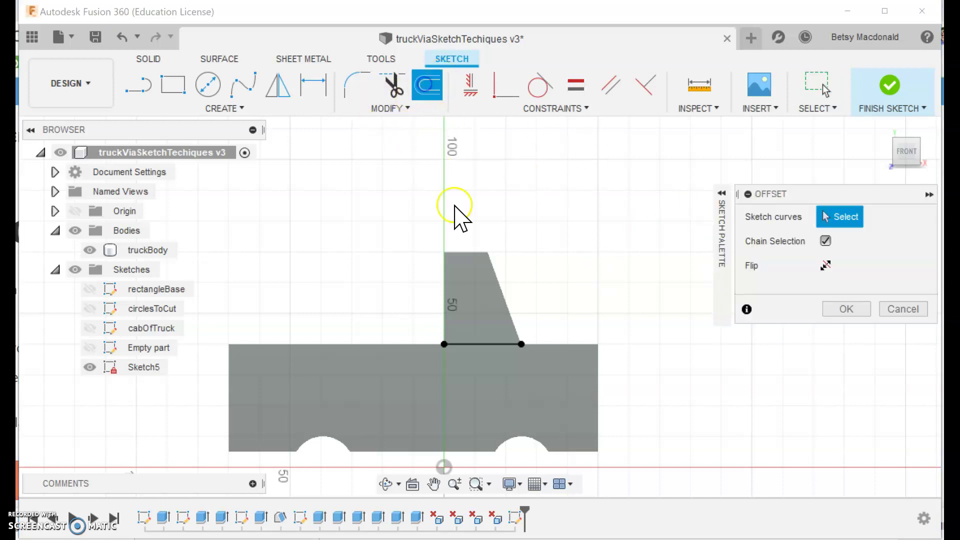
left_click(444, 276)
mouse_move(443, 275)
left_mouse_down()
mouse_move(458, 277)
mouse_move(446, 276)
left_mouse_up()
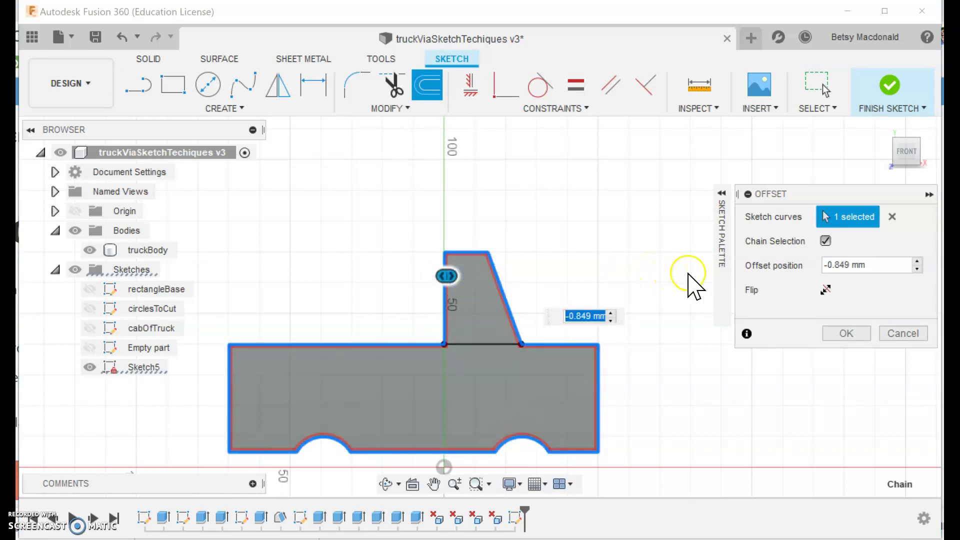
left_click(903, 336)
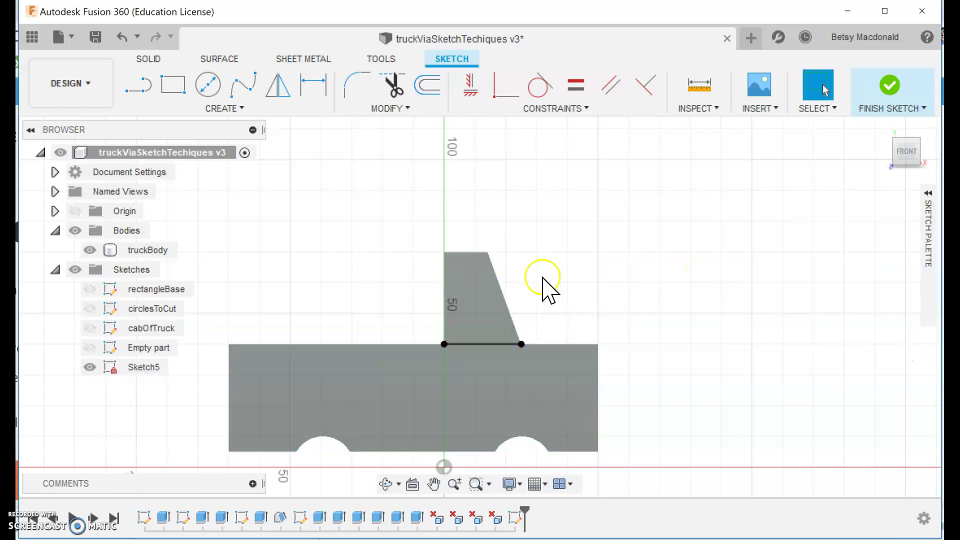
Delete the sketch line across the base of the cab
left_click(481, 344)
left_click(486, 344)
left_click(491, 322)
left_click(493, 295)
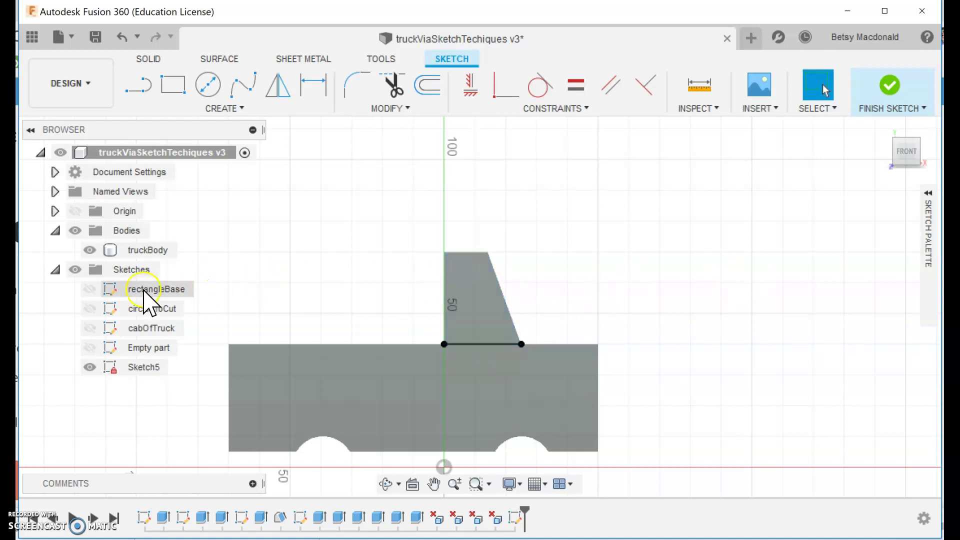
left_click(208, 389)
left_click(477, 344)
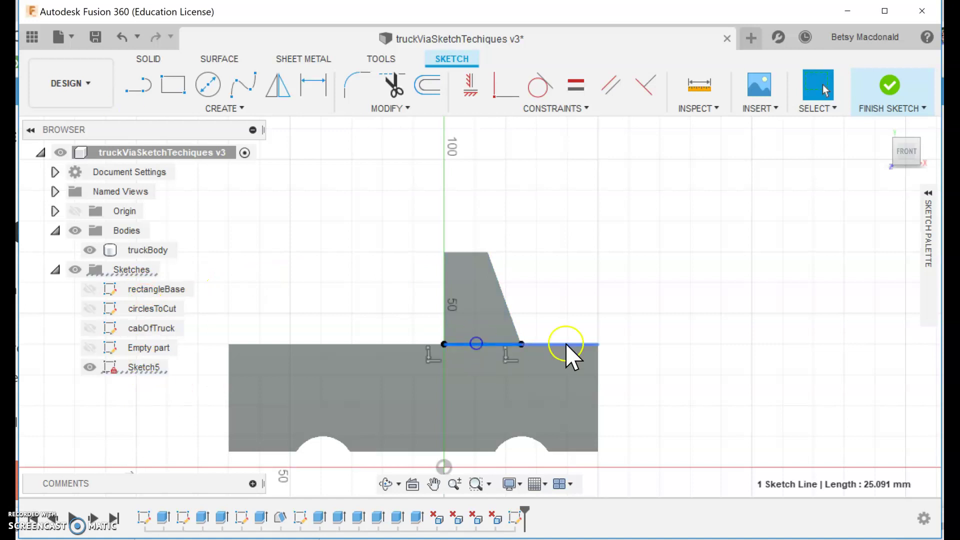
key("Delete")
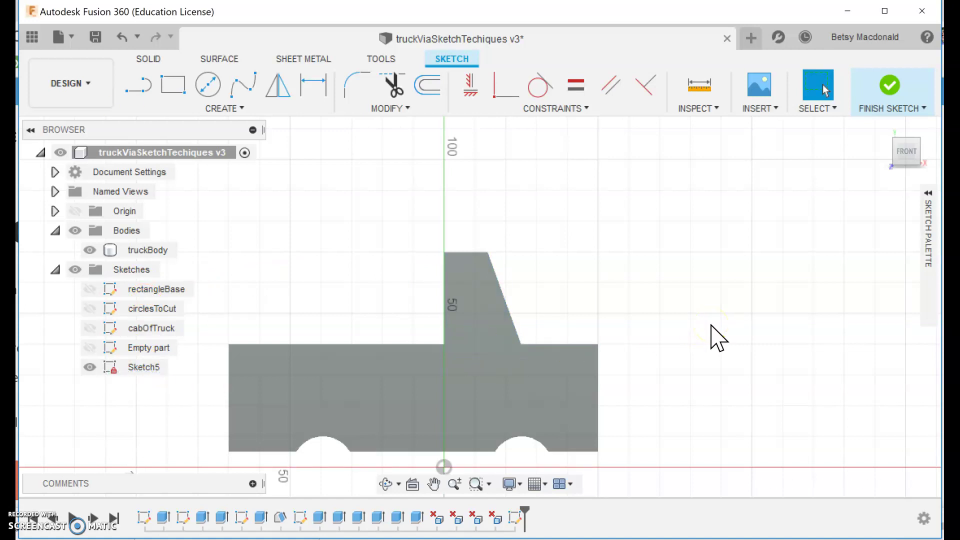
left_click(475, 303)
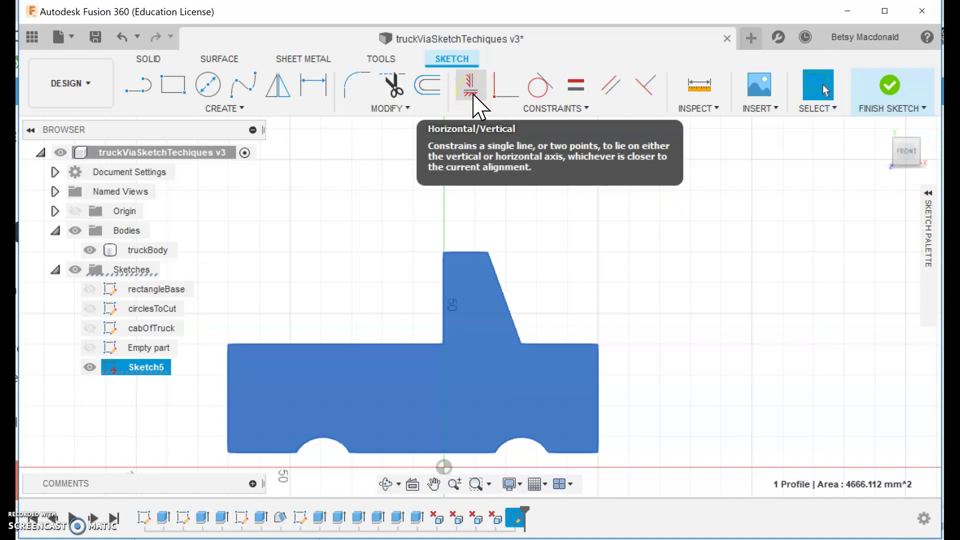
left_click(142, 93)
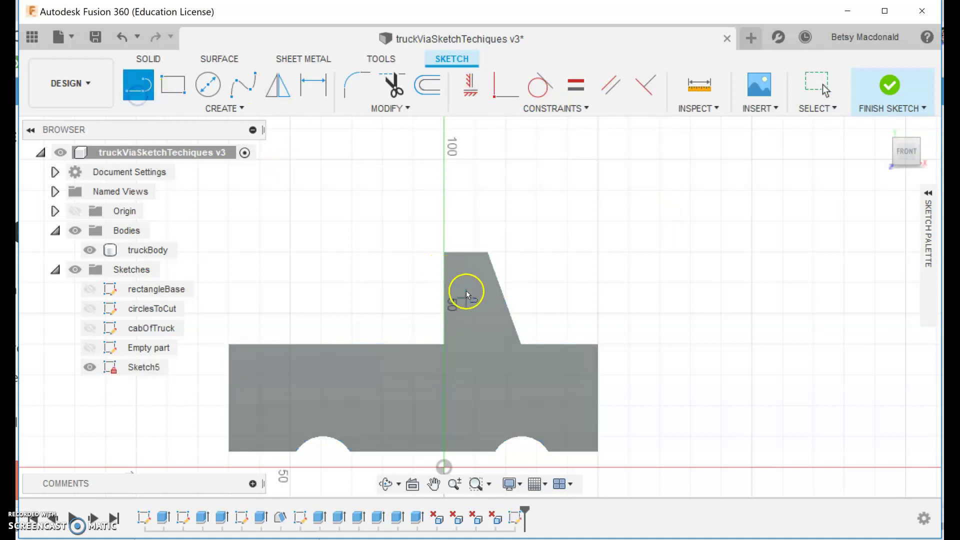
left_click(453, 298)
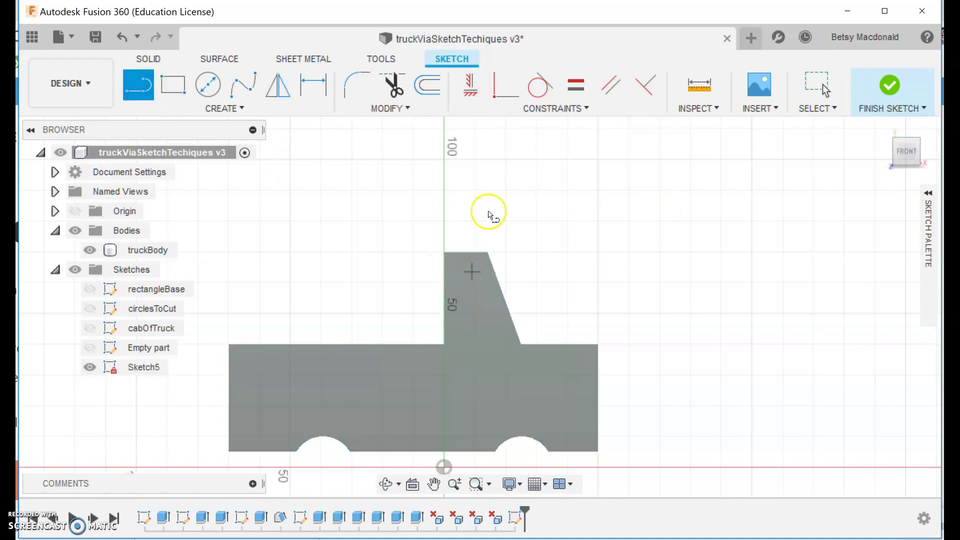
left_click(472, 92)
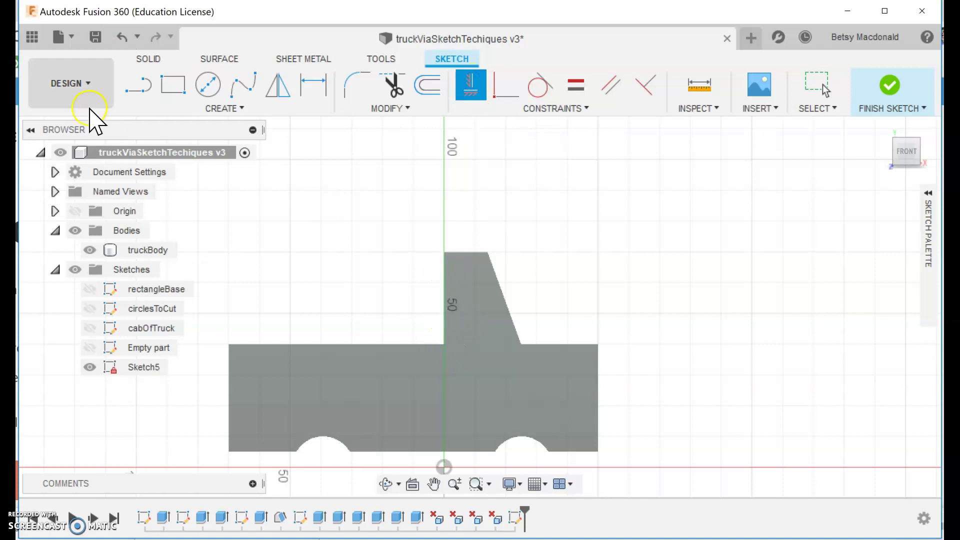
Sketch a closed four-sided window outline inside the cab, with a vertical rear edge, a top edge about 5.5 mm long and a front edge parallel to the windshield
left_click(138, 91)
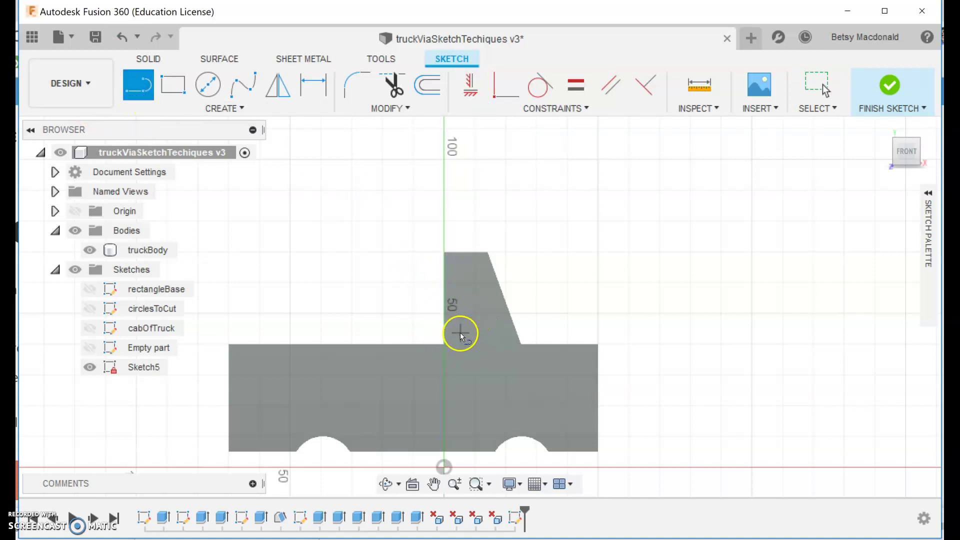
left_click(458, 340)
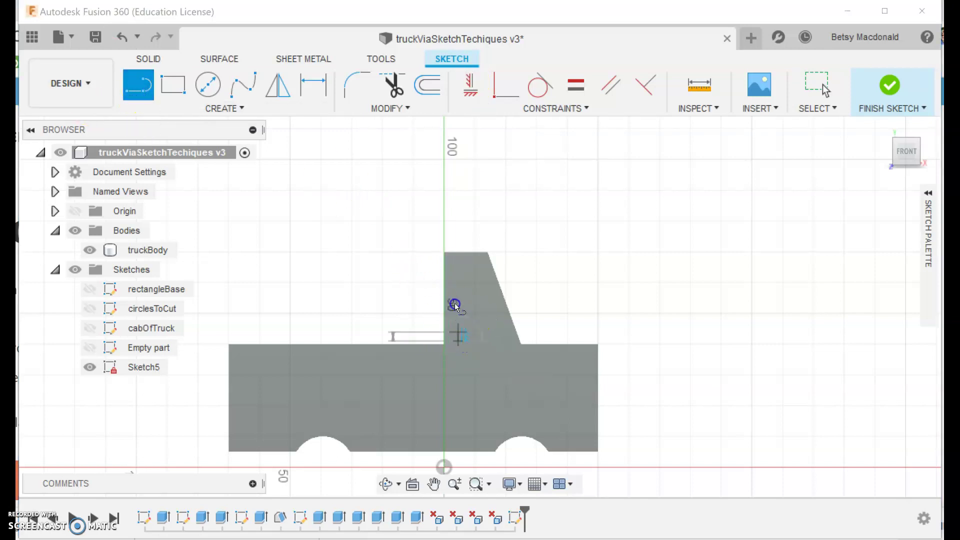
left_click(456, 265)
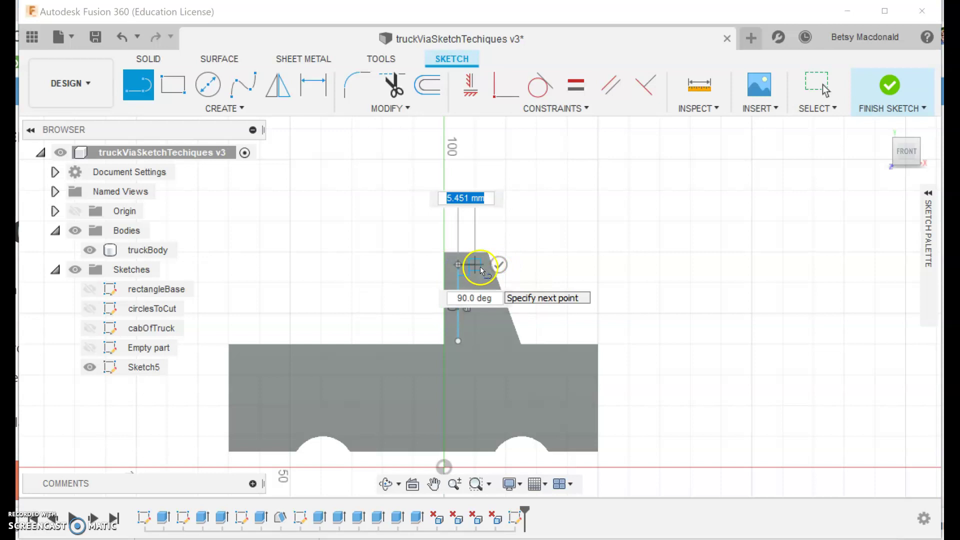
left_click(475, 264)
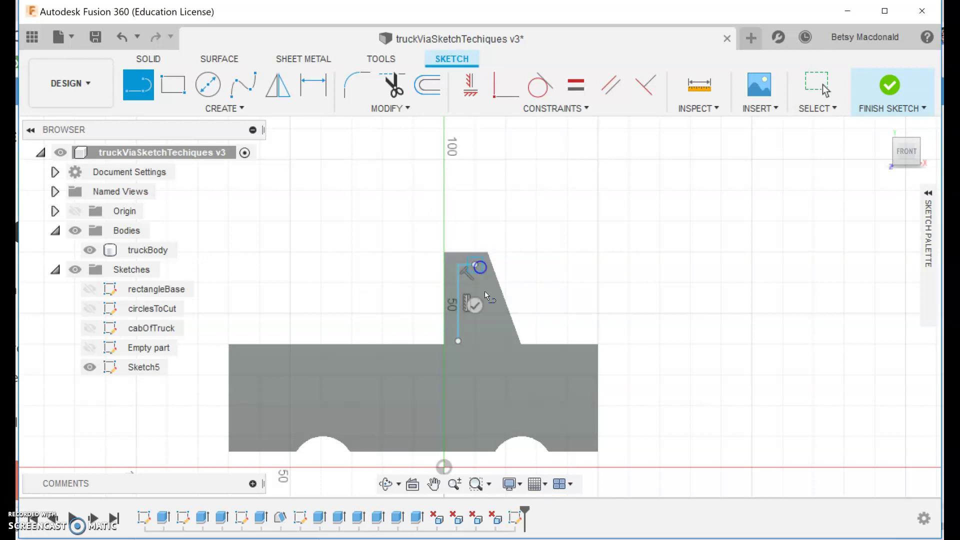
left_click(499, 343)
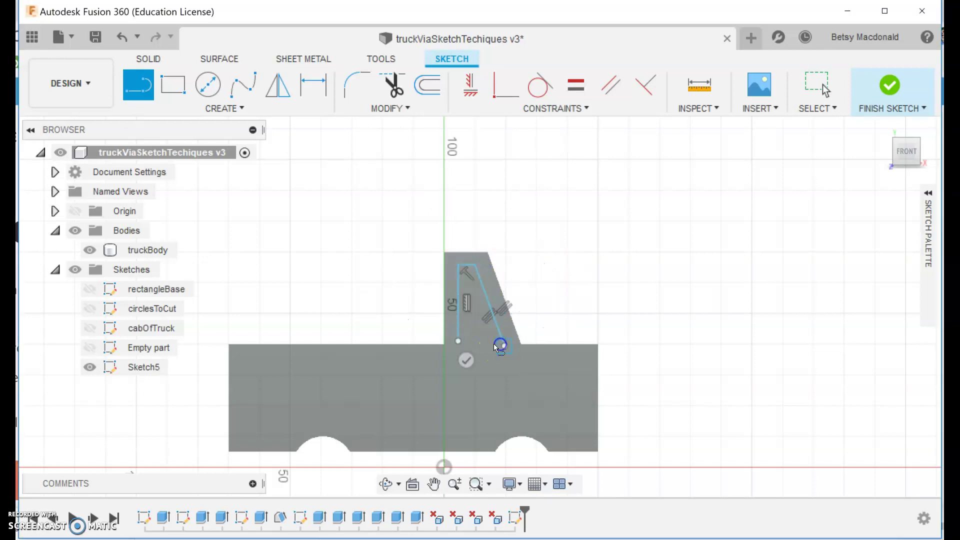
left_click(458, 343)
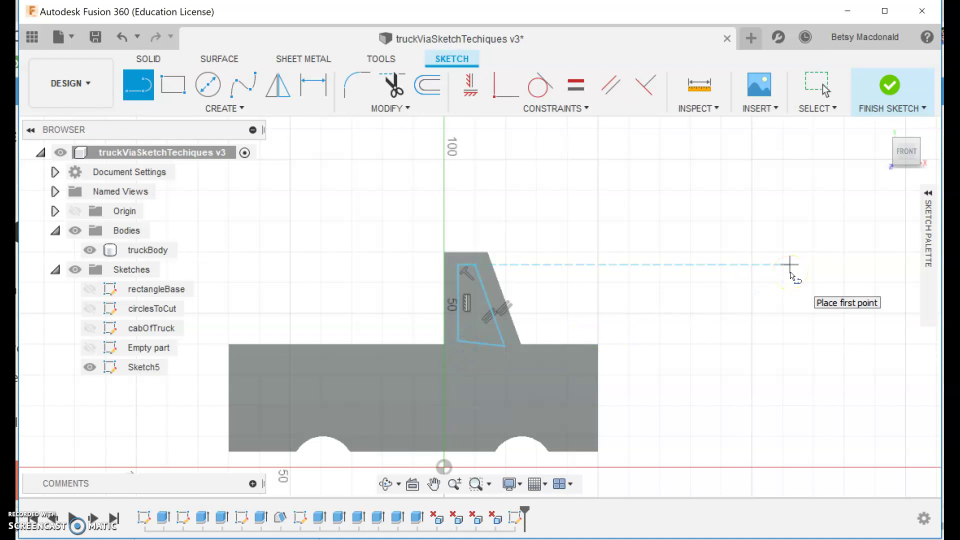
Draw a horizontal line from the window outline's lower rear corner to its slanted front edge
left_click(231, 189)
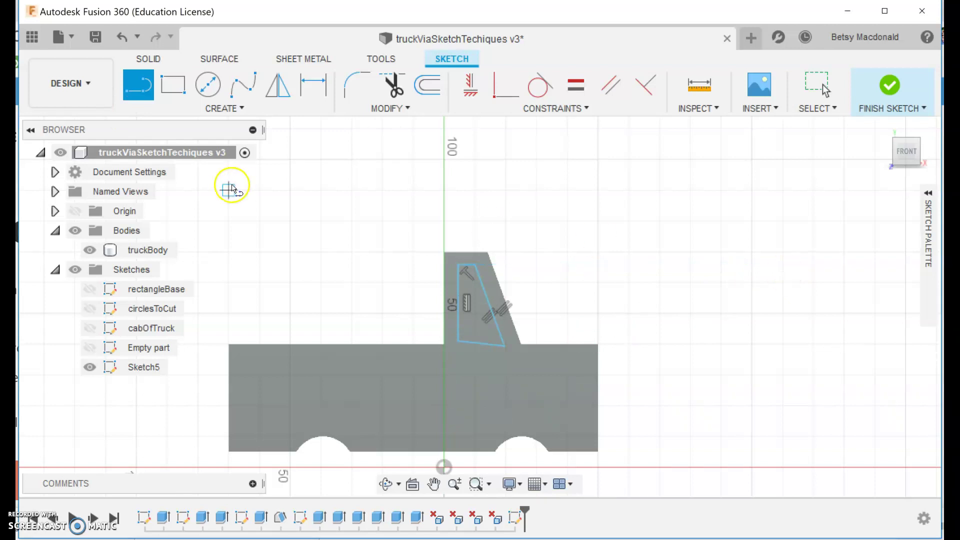
left_click(459, 340)
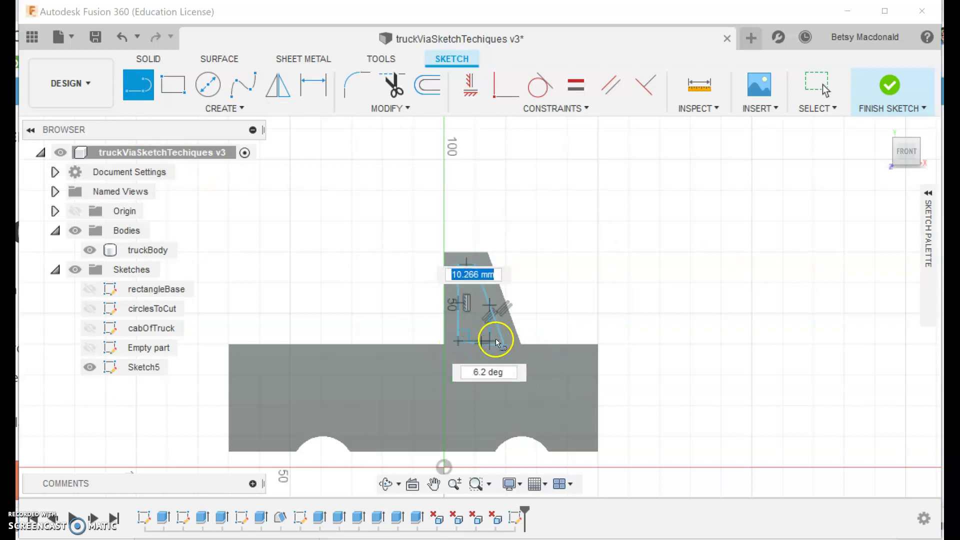
left_click(502, 338)
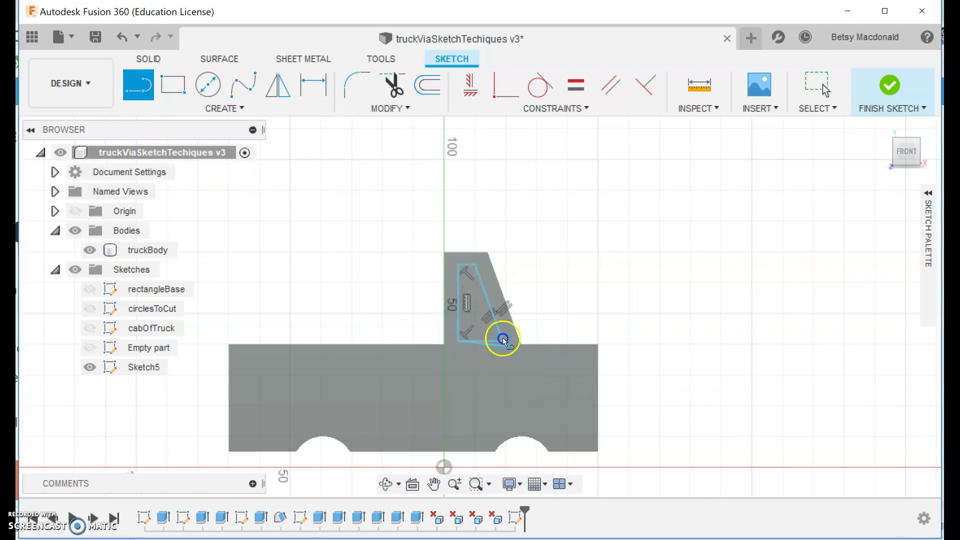
scroll(655, 368, "up", 4)
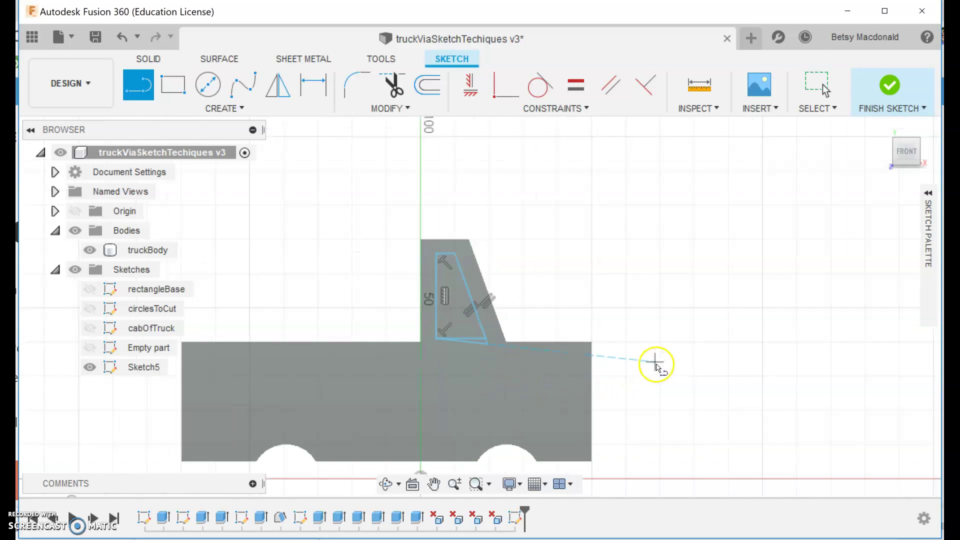
middle_click_drag(615, 278, 760, 282)
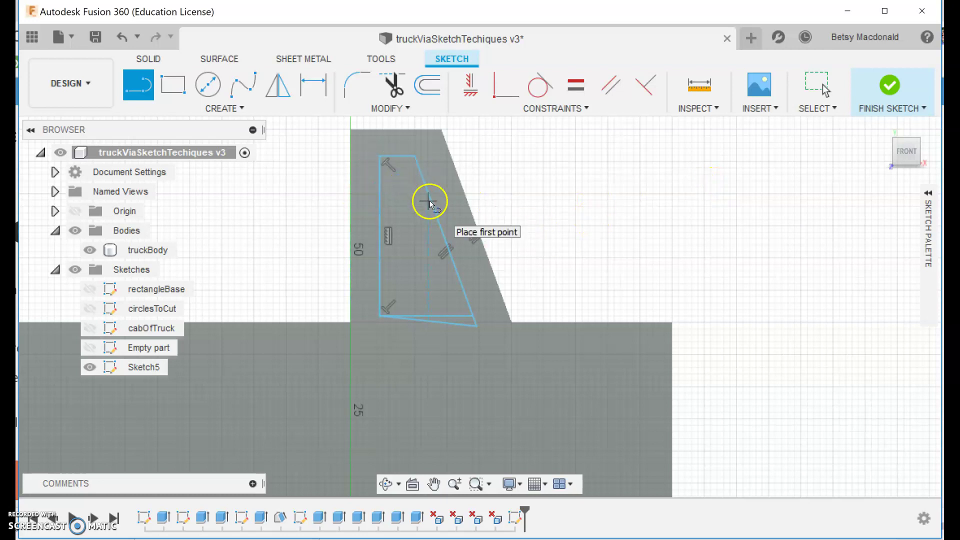
left_click(433, 151)
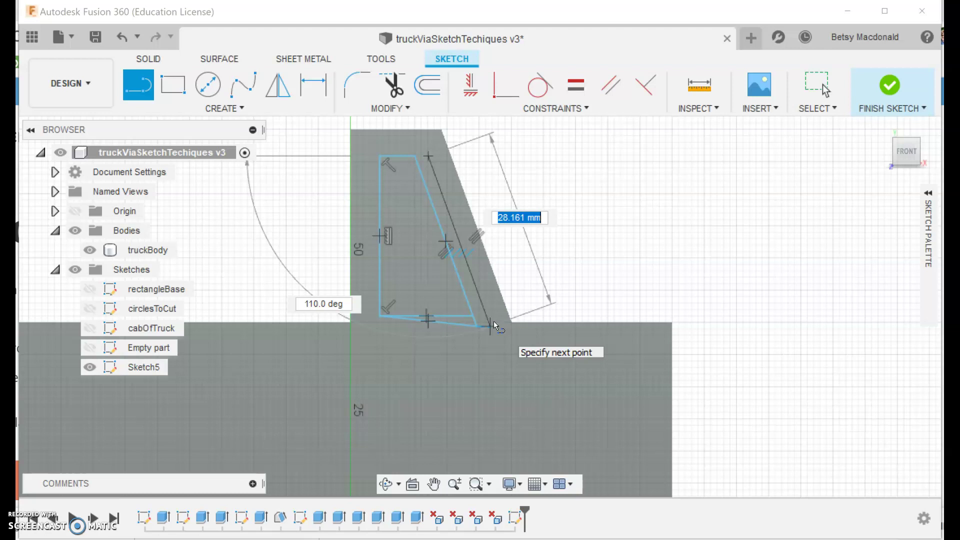
key("Escape")
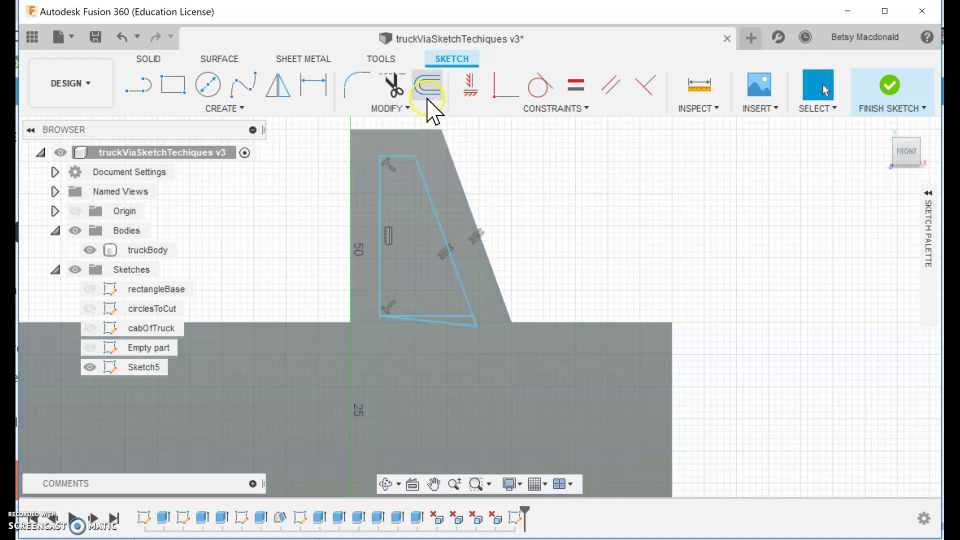
left_click(500, 135)
left_click_drag(476, 326, 473, 315)
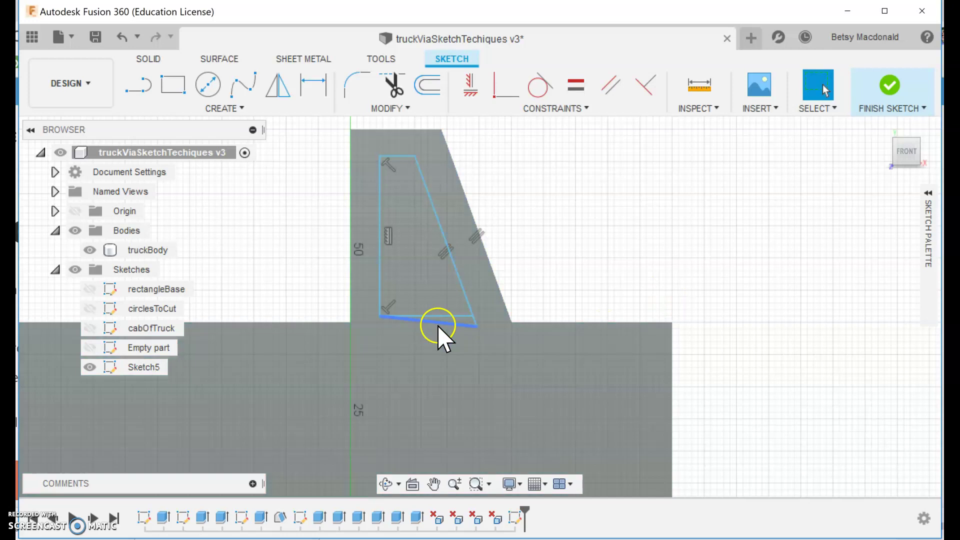
key("ctrl+z")
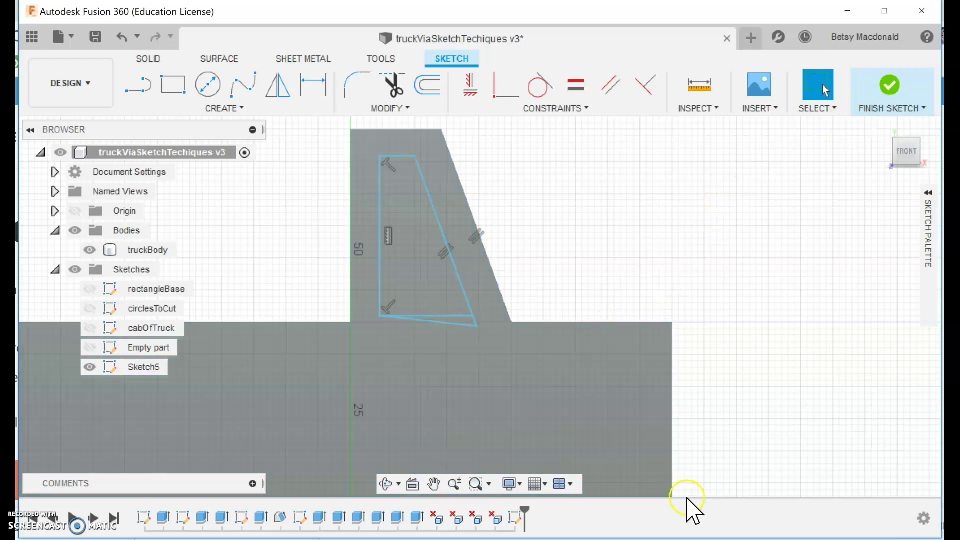
Trim away the slanted bottom line and the front edge's overhang below the horizontal base of the window outline, and finish the sketch
left_click(373, 82)
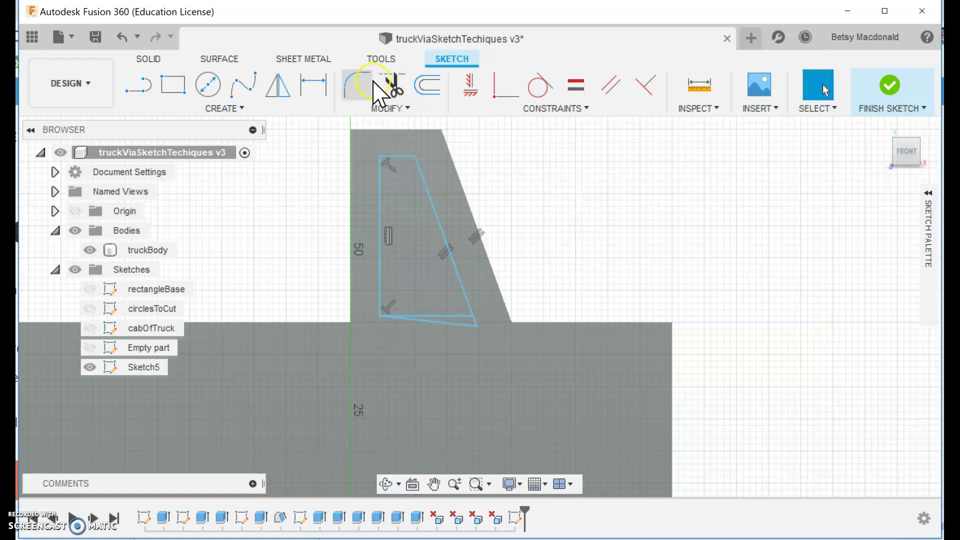
left_click(392, 86)
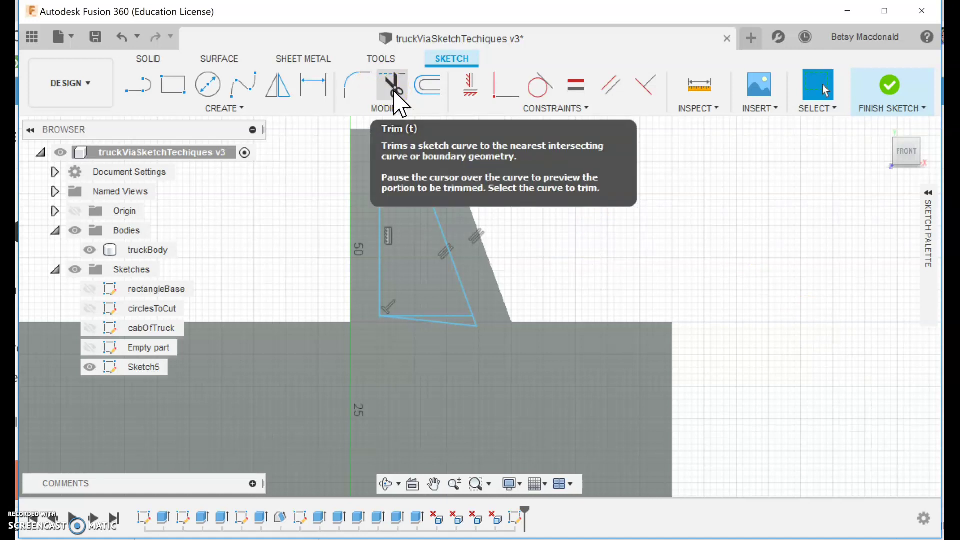
left_click(433, 88)
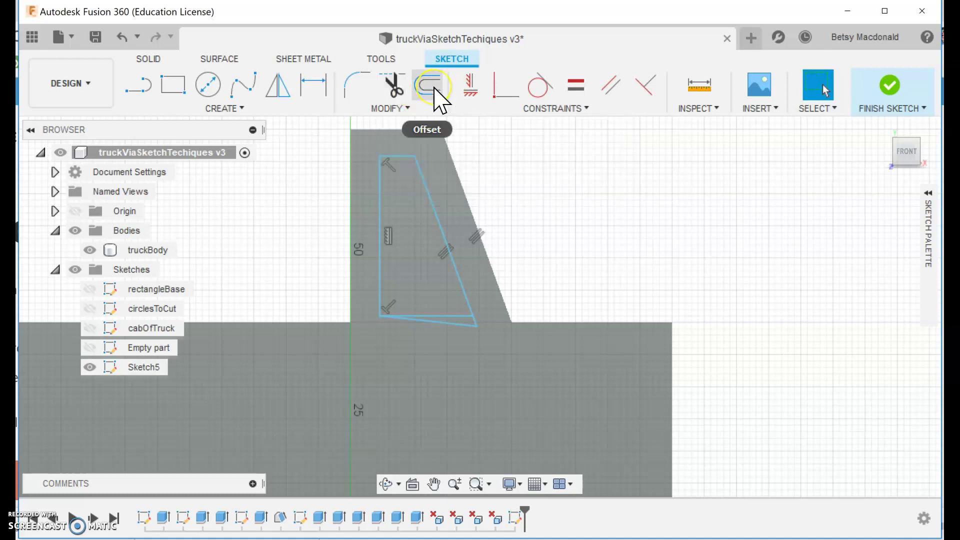
left_click(392, 91)
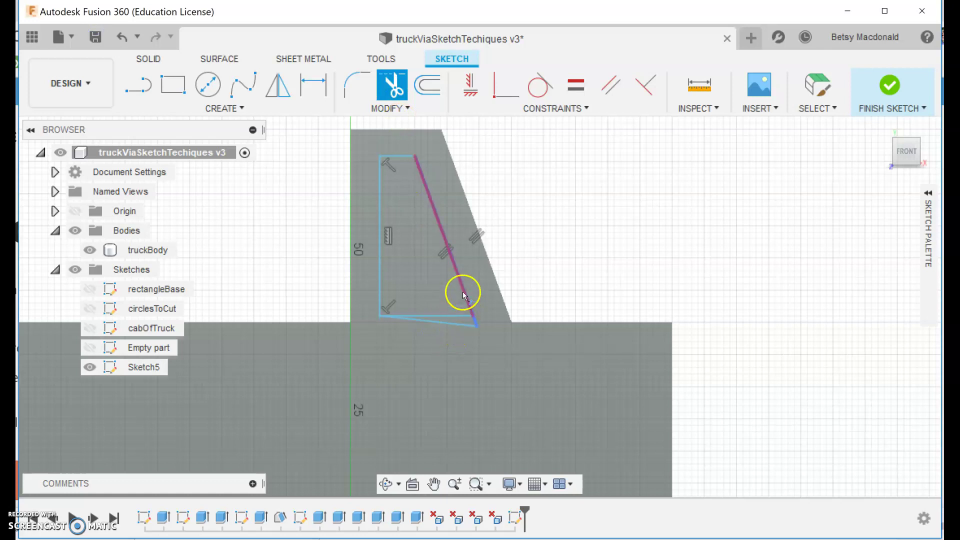
left_click(497, 297)
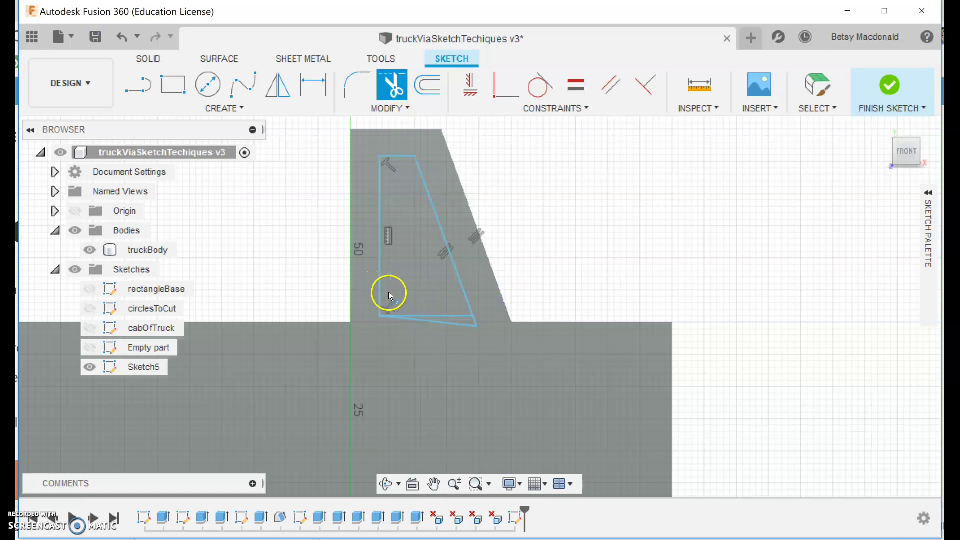
left_click(462, 326)
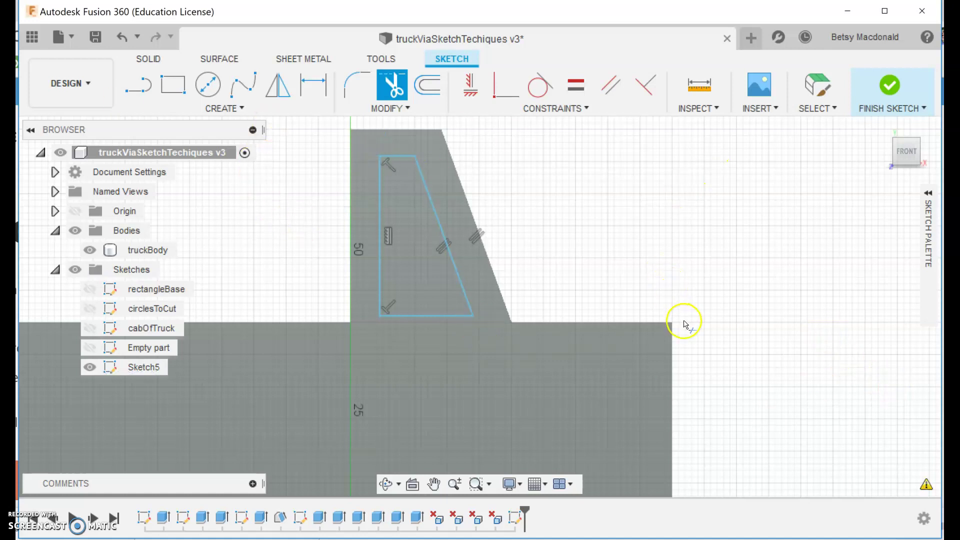
left_click(892, 103)
Extrude the window profile into the cab as a Cut with extent All, so it passes through the full width
left_click(883, 126)
left_click_drag(899, 162, 934, 151)
left_click(170, 90)
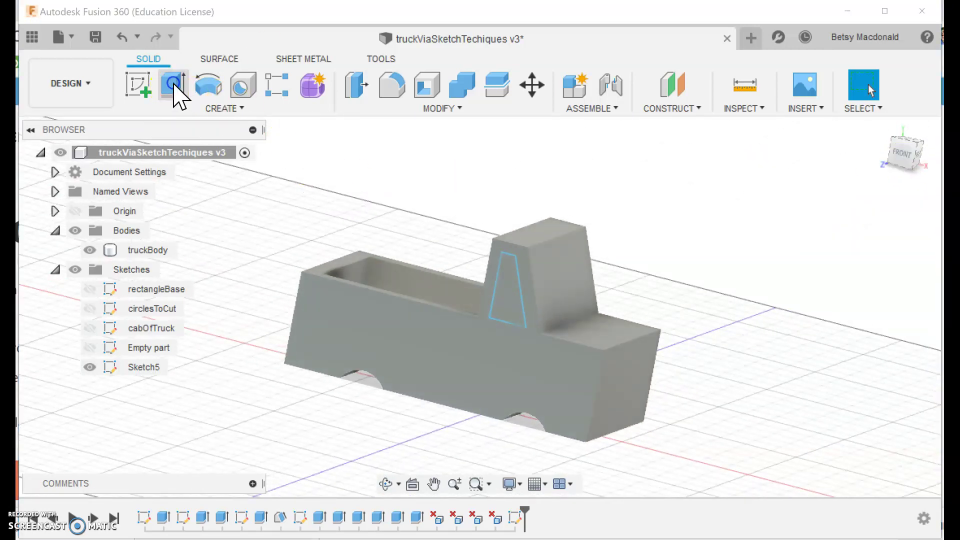
left_click(508, 294)
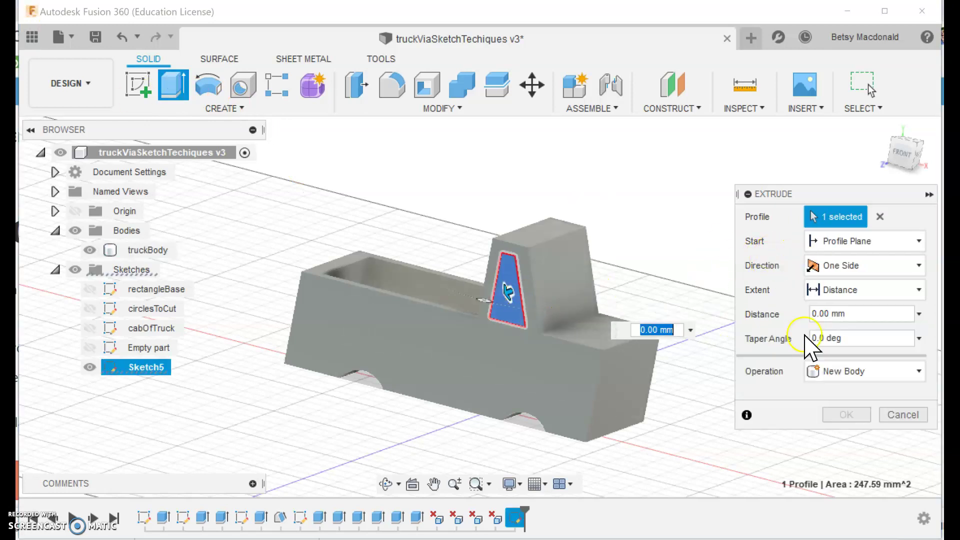
mouse_move(504, 292)
left_mouse_down()
mouse_move(547, 274)
mouse_move(496, 292)
left_mouse_up()
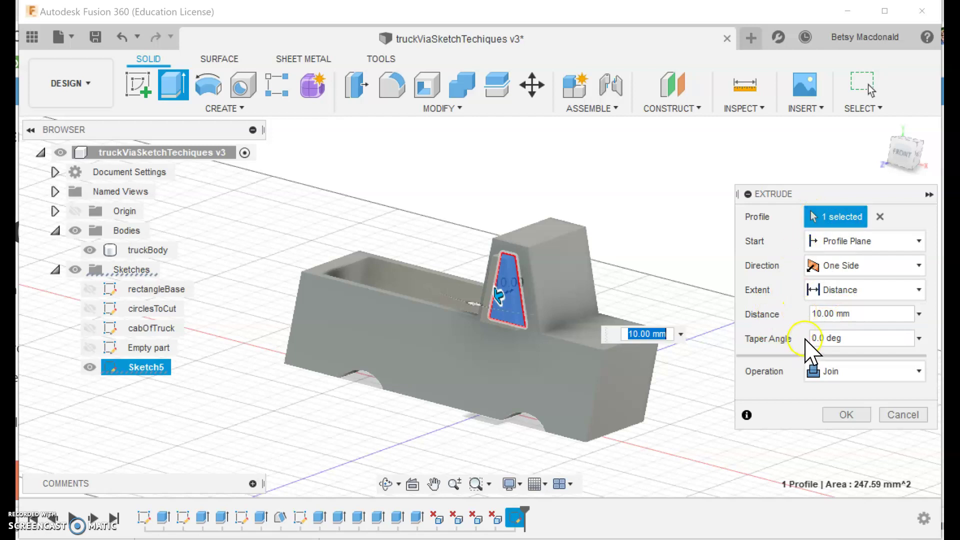
left_click_drag(498, 295, 515, 292)
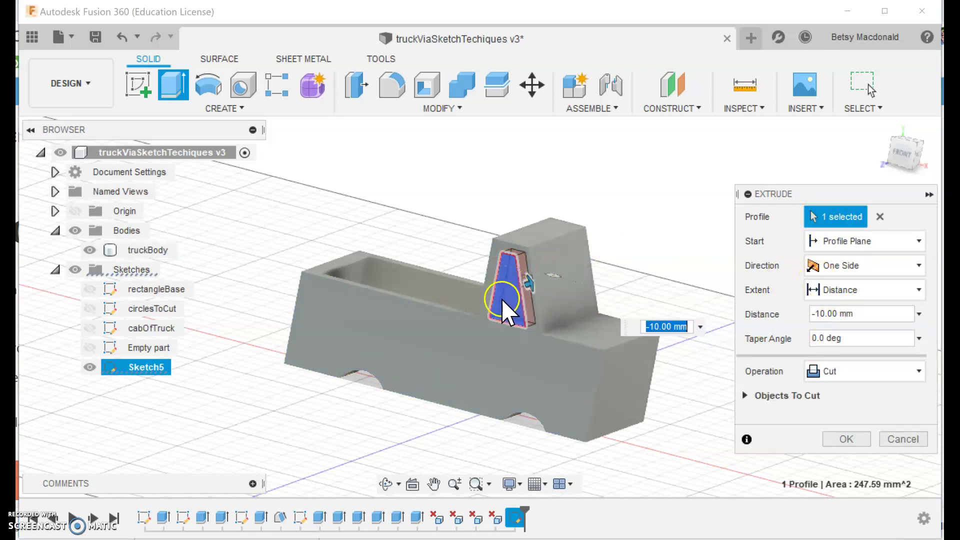
left_click(857, 292)
left_click(849, 352)
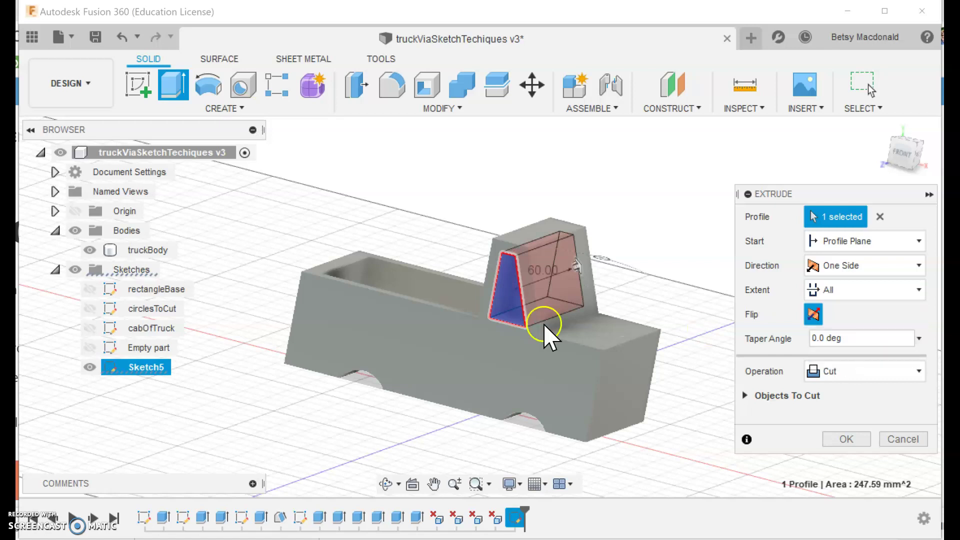
left_click(847, 438)
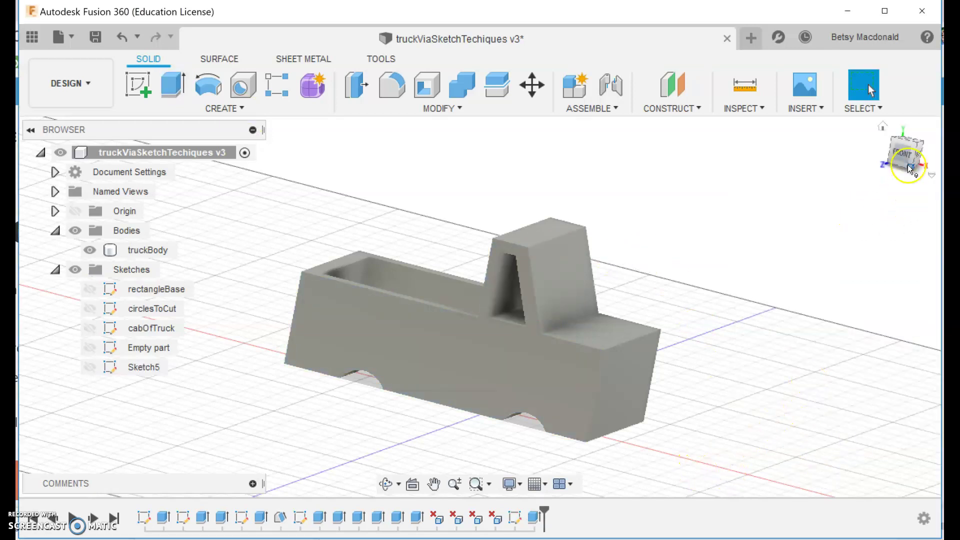
Show the cabOfTruck sketch and select the cab's sloped windshield face
mouse_move(907, 166)
left_mouse_down()
mouse_move(816, 167)
mouse_move(840, 165)
left_mouse_up()
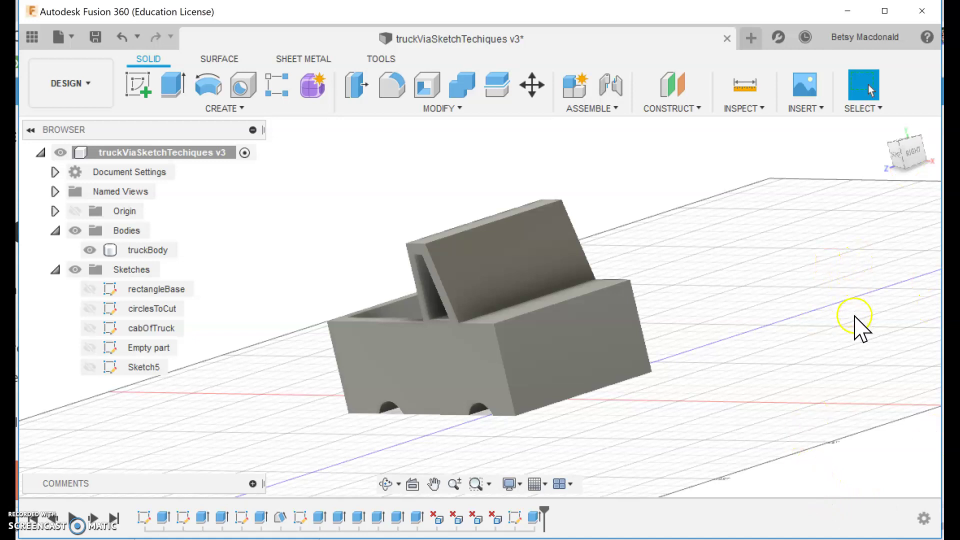
left_click(494, 269)
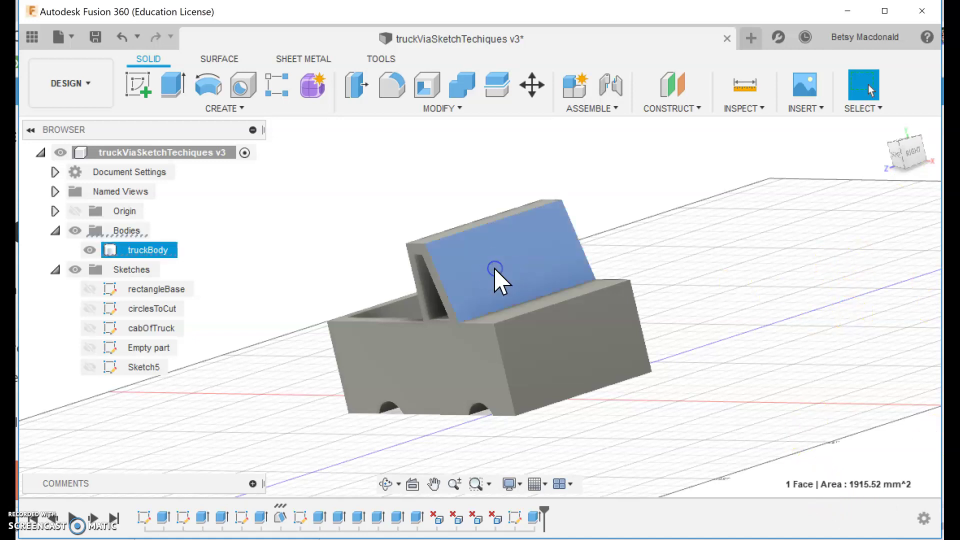
left_click(144, 330)
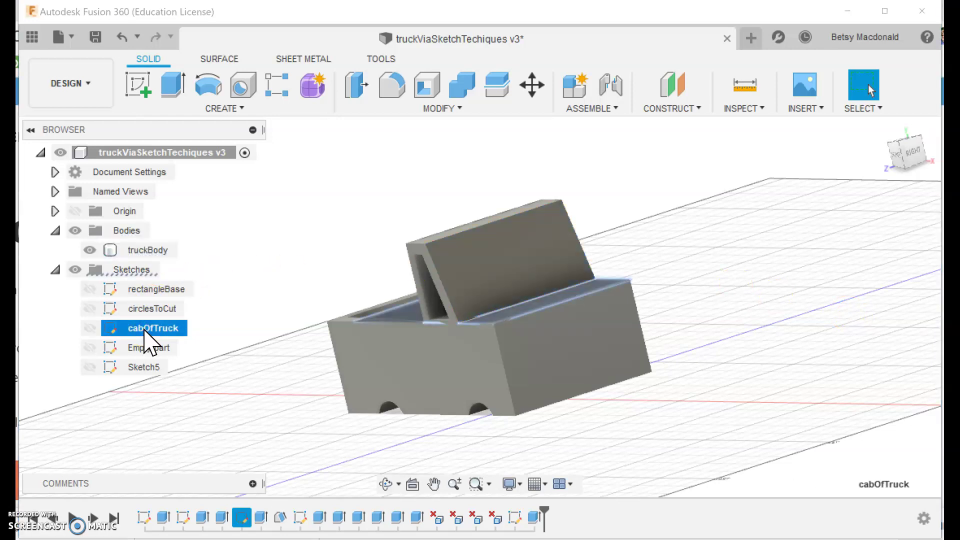
middle_click_drag(907, 162, 937, 195, "shift")
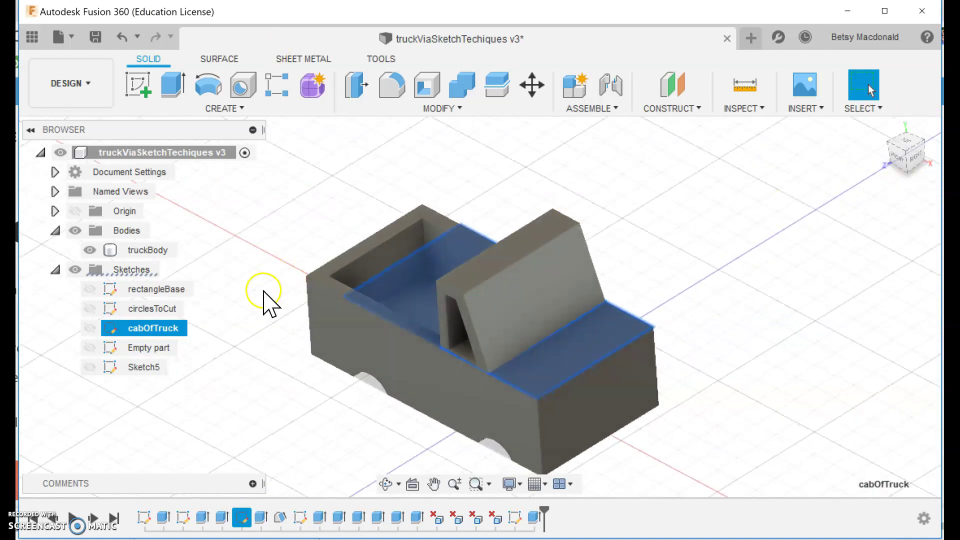
left_click(89, 328)
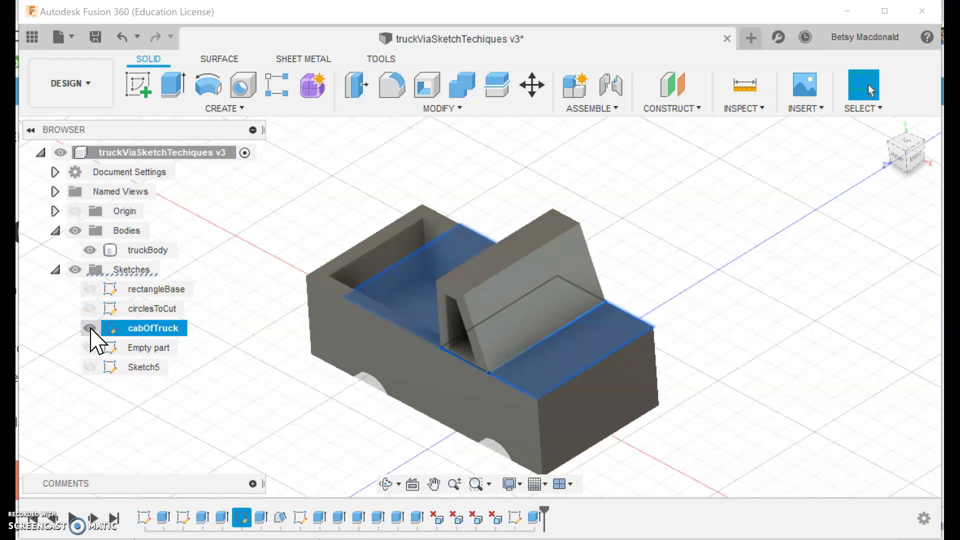
left_click(511, 312)
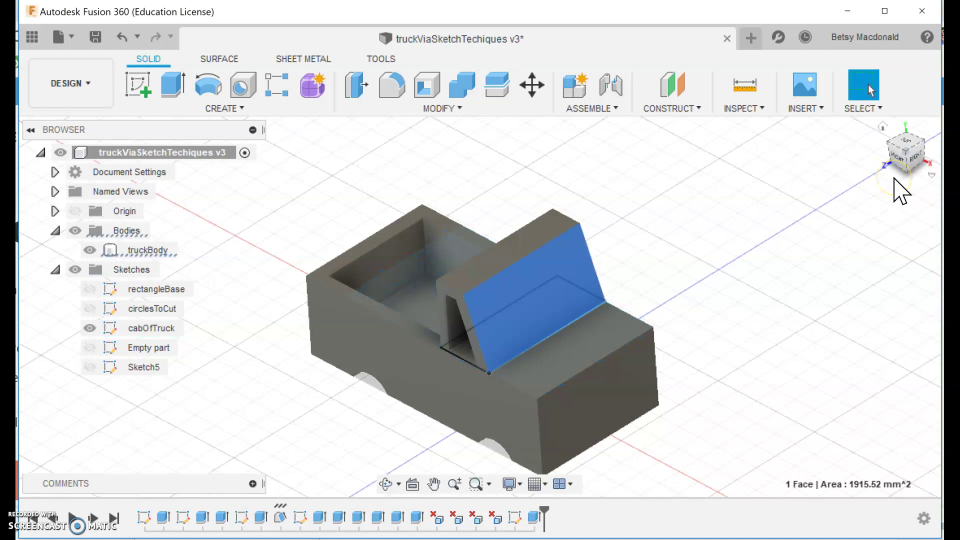
left_click(226, 107)
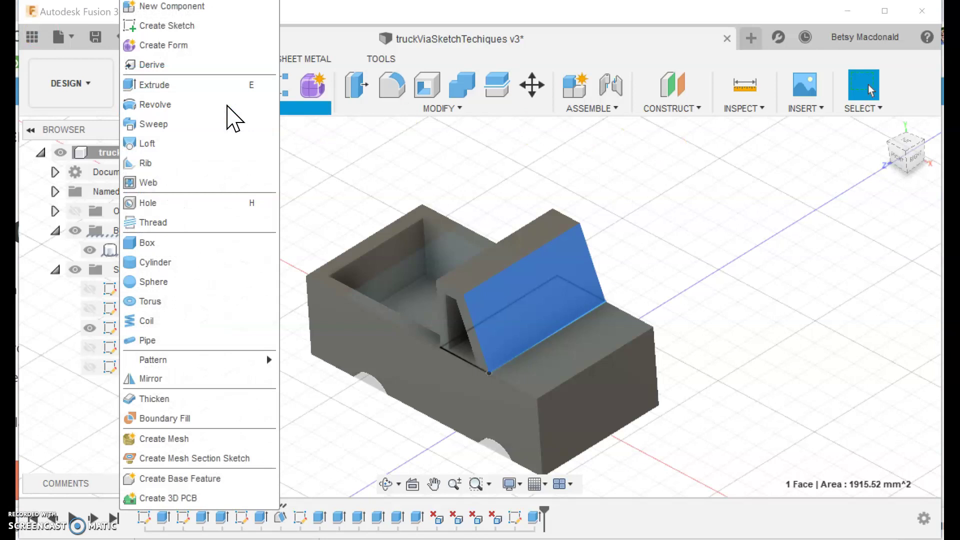
left_click(443, 108)
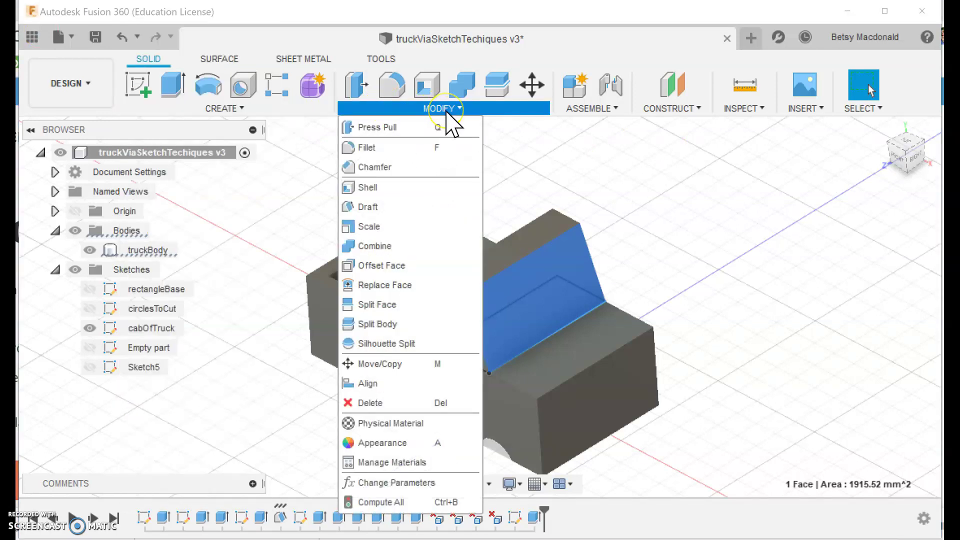
left_click(396, 266)
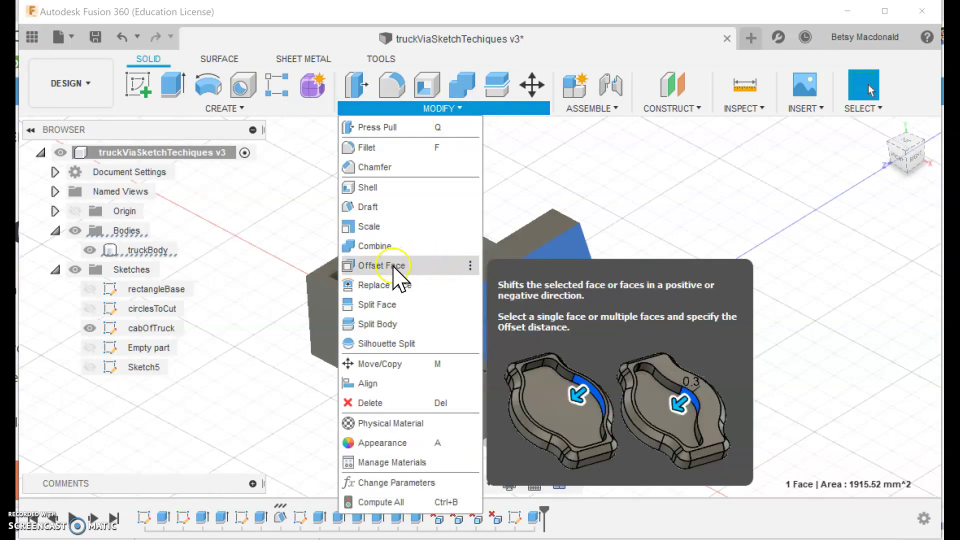
left_click(359, 269)
left_click(378, 266)
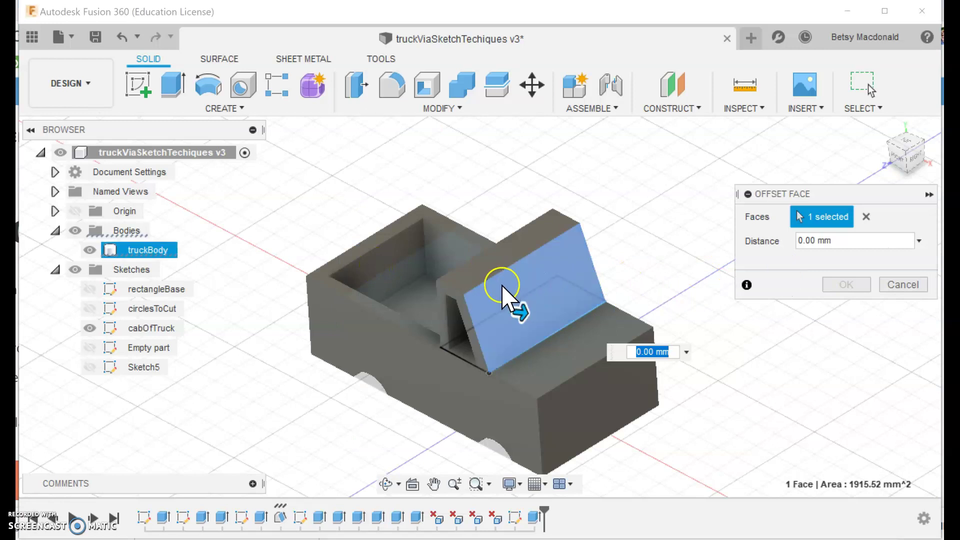
mouse_move(524, 310)
left_mouse_down()
mouse_move(514, 313)
mouse_move(574, 317)
mouse_move(488, 317)
mouse_move(528, 314)
left_mouse_up()
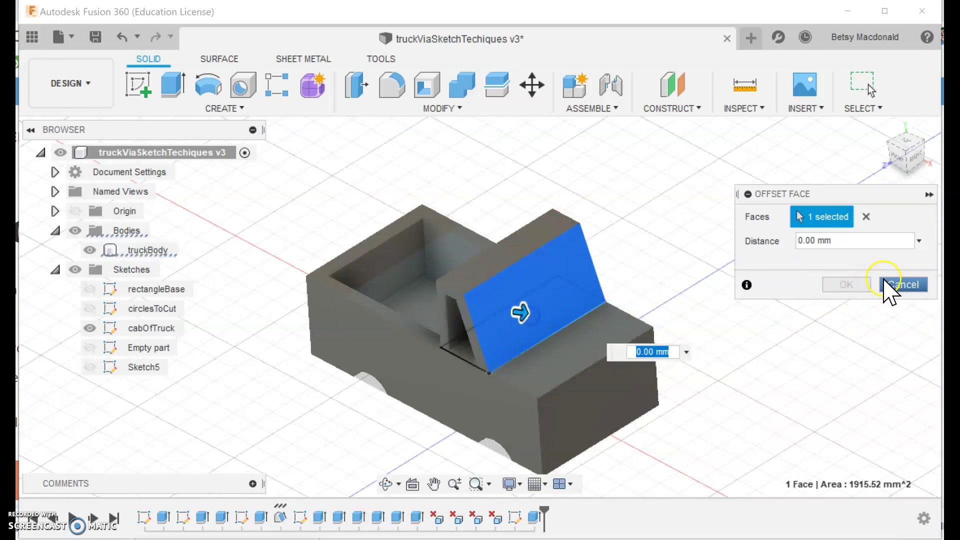
left_click(902, 286)
left_click(460, 108)
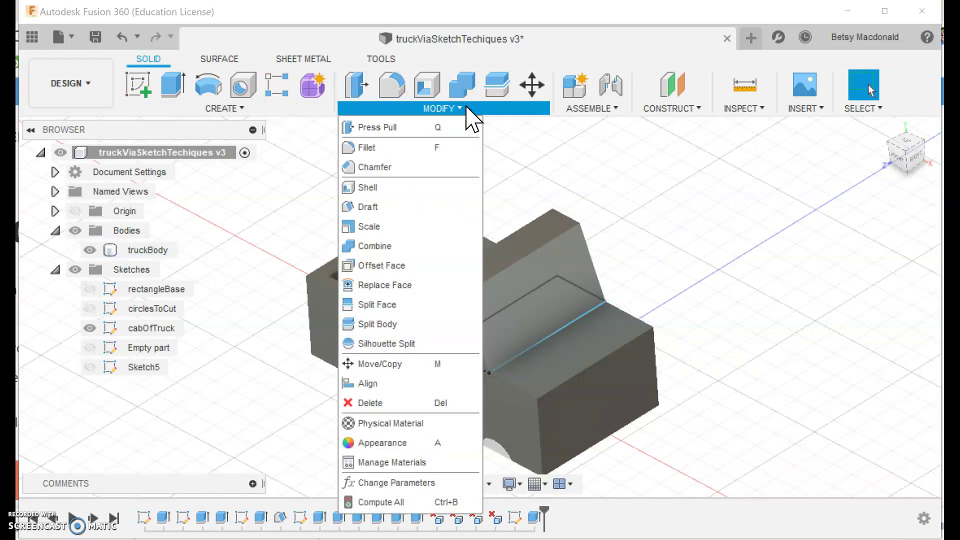
left_click(652, 173)
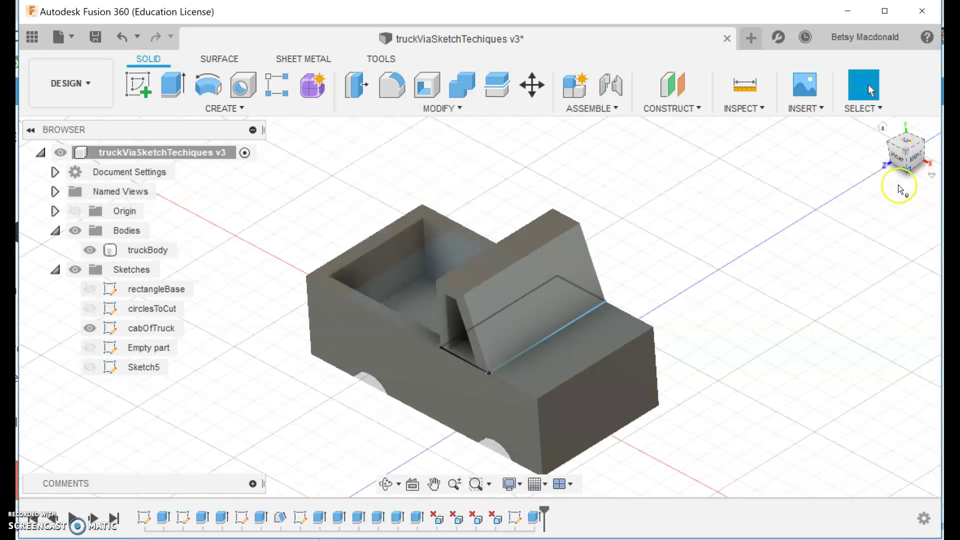
Hide the cabOfTruck sketch and start a new sketch on the cab's sloped windshield face
middle_click_drag(852, 310, 767, 295)
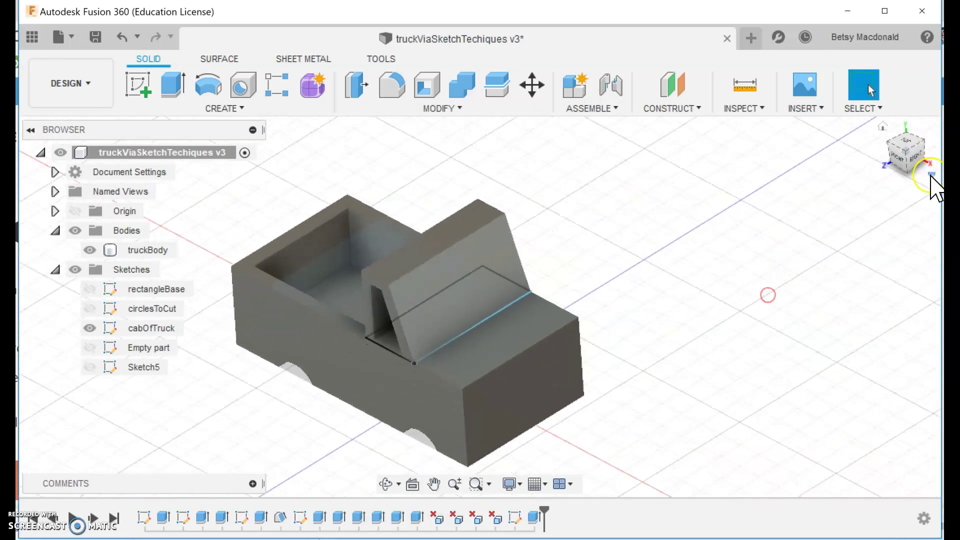
mouse_move(891, 156)
middle_mouse_down("shift")
mouse_move(900, 145)
mouse_move(861, 160)
mouse_move(874, 154)
mouse_move(907, 170)
middle_mouse_up("shift")
left_click(921, 156)
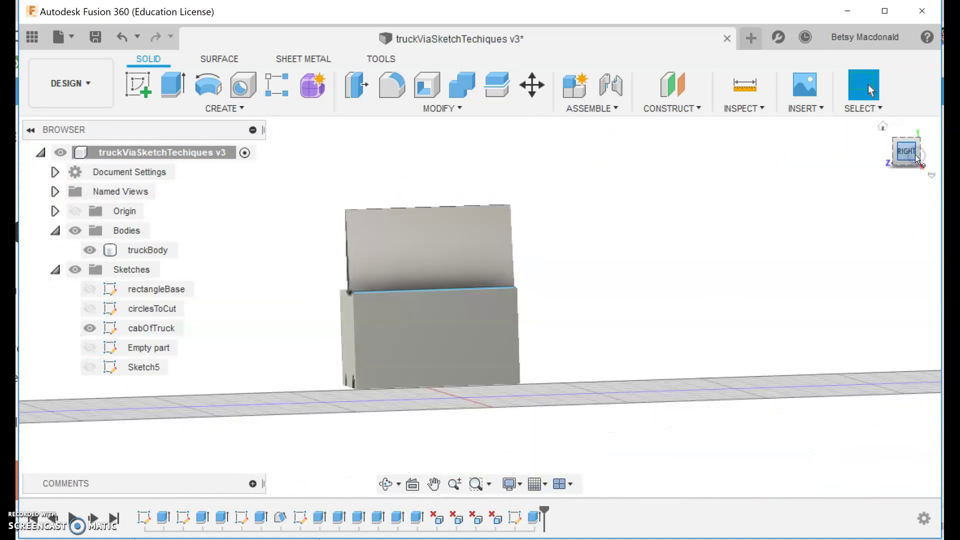
left_click(900, 135)
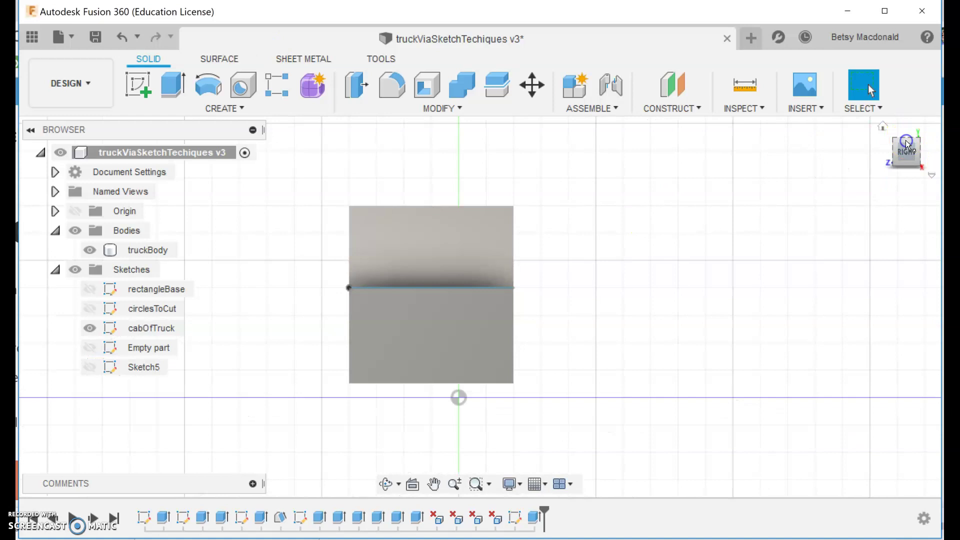
left_click(902, 170)
mouse_move(890, 132)
middle_mouse_down("shift")
mouse_move(902, 105)
mouse_move(895, 240)
mouse_move(850, 270)
middle_mouse_up("shift")
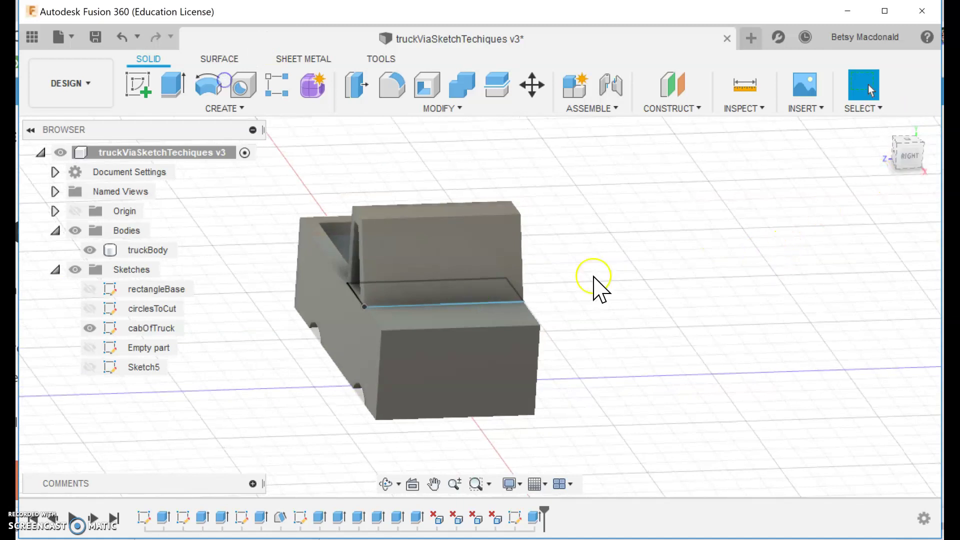
left_click(89, 328)
left_click(147, 250)
left_click(281, 207)
left_click(140, 84)
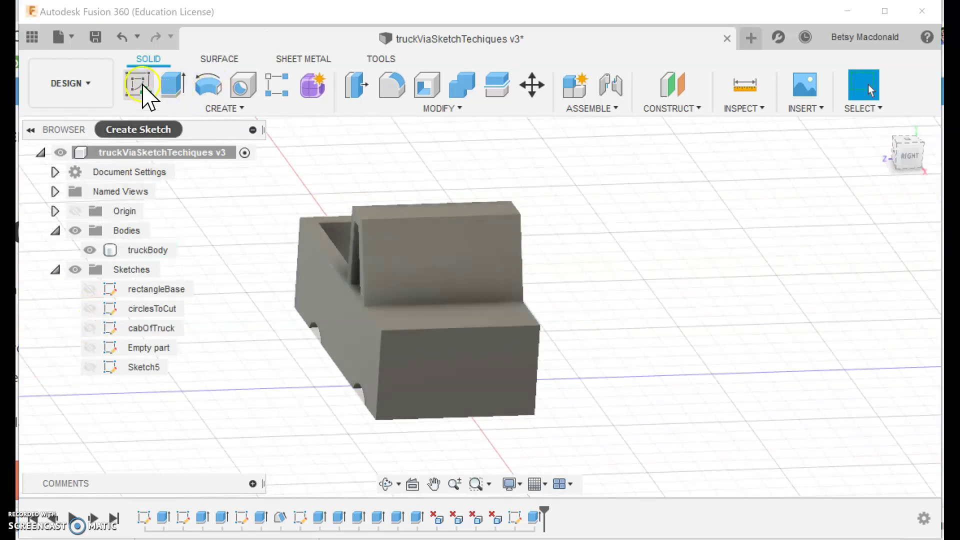
left_click(439, 257)
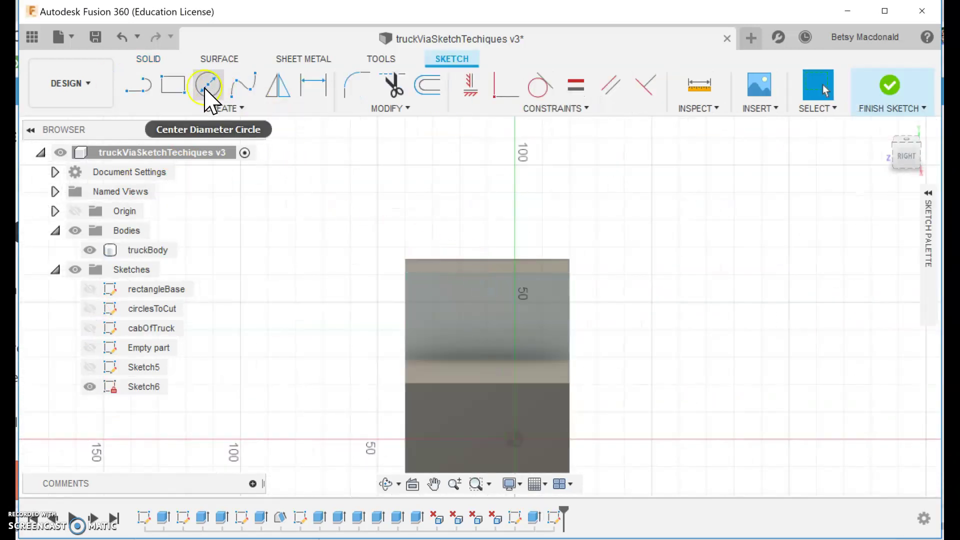
Sketch a rectangle inset slightly from the borders of the cab's sloped windshield face and finish the sketch
key("r")
left_click(433, 305)
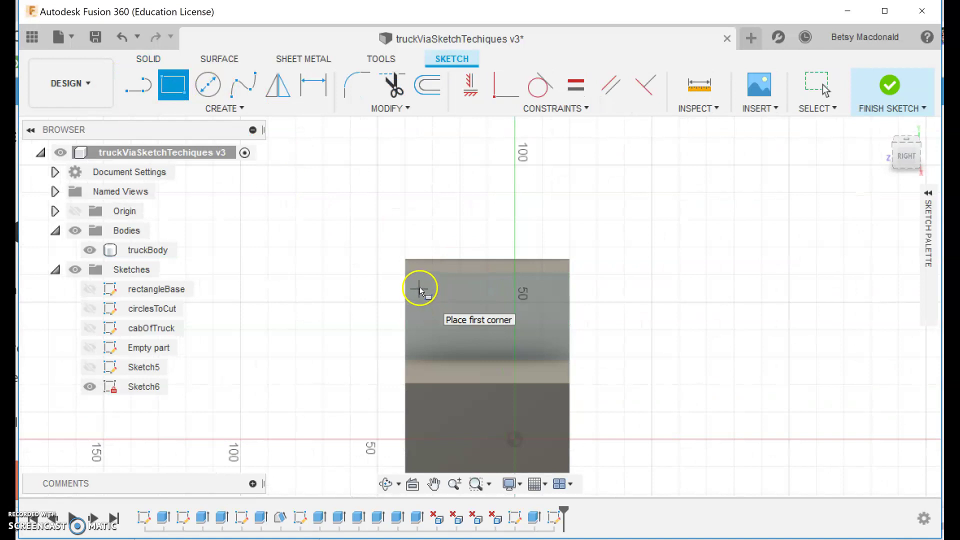
left_click(416, 283)
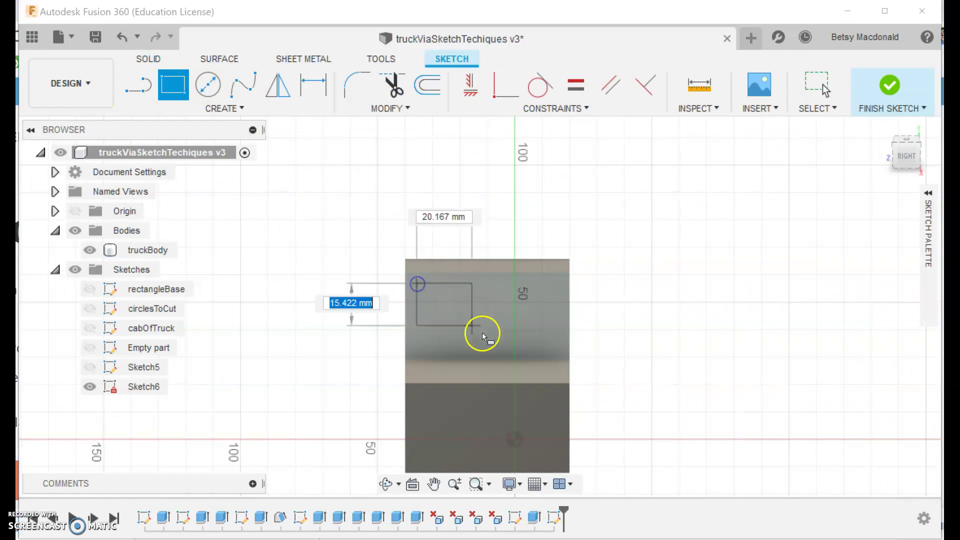
left_click(560, 349)
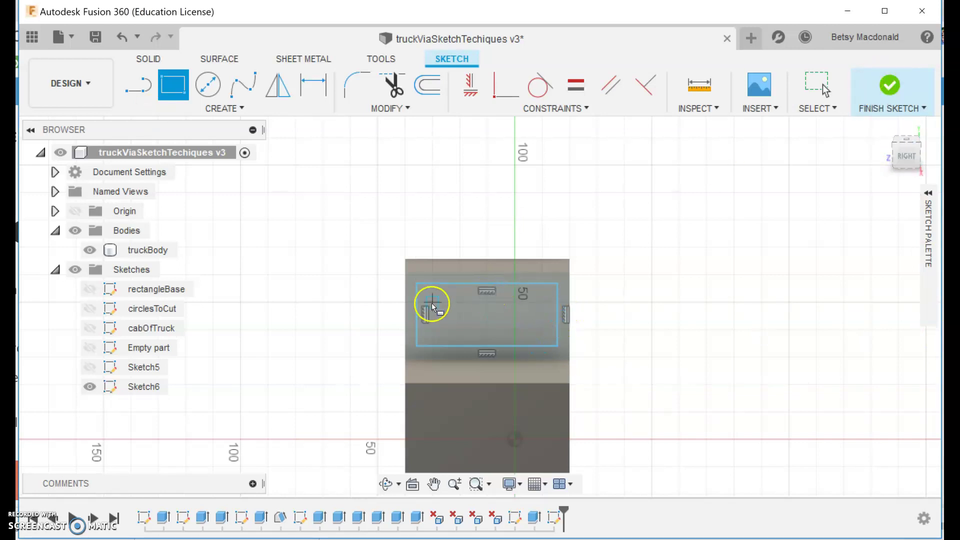
left_click(891, 92)
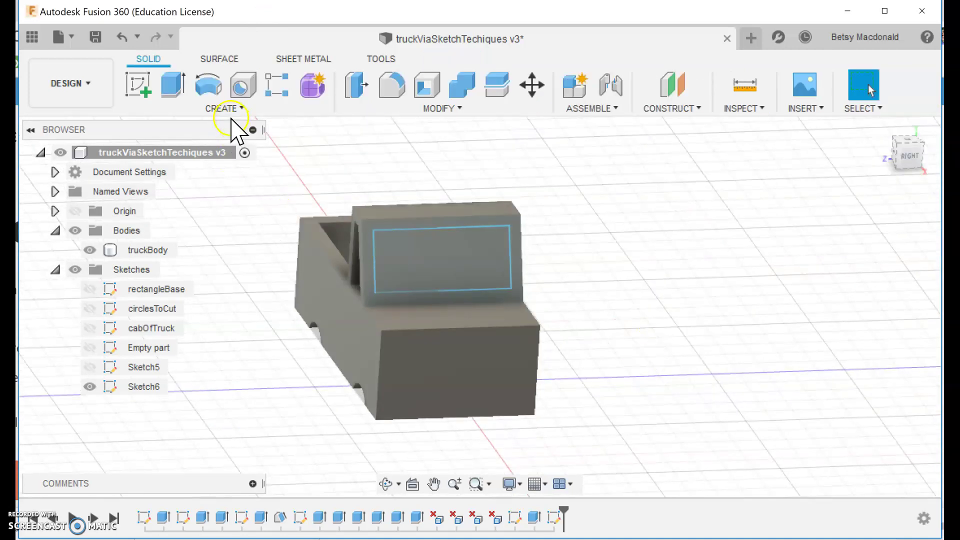
Start extruding the windshield rectangle as a Cut with a distance of -10 mm into the cab
left_click(179, 85)
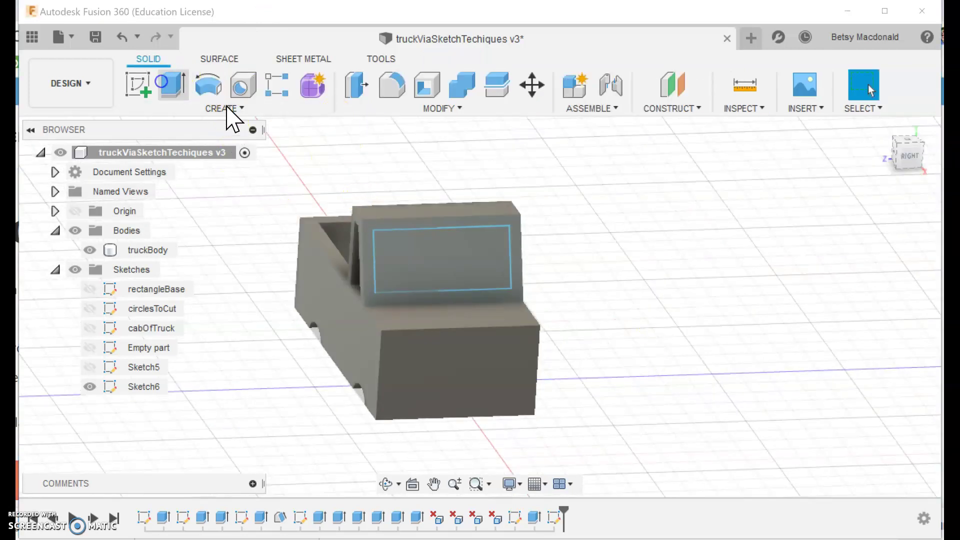
left_click(424, 269)
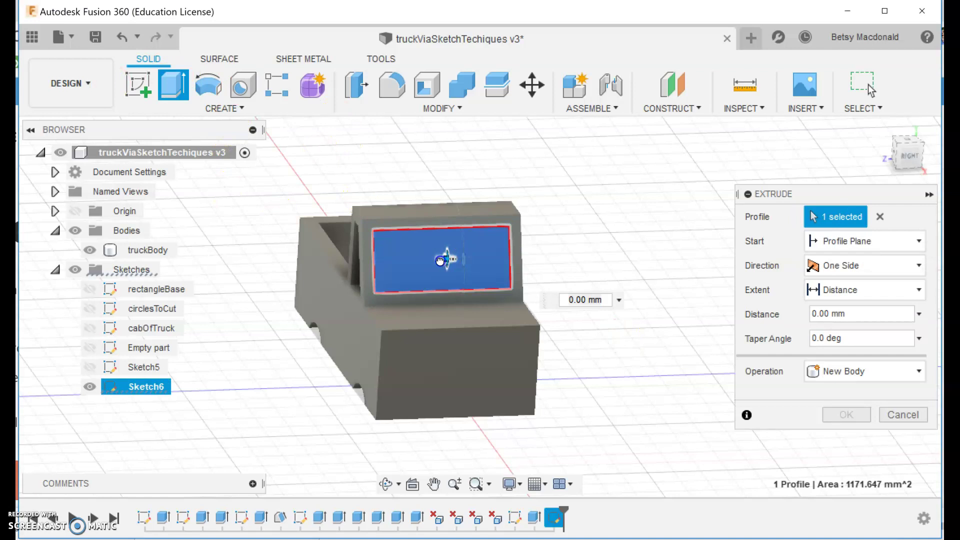
left_click_drag(440, 260, 429, 259)
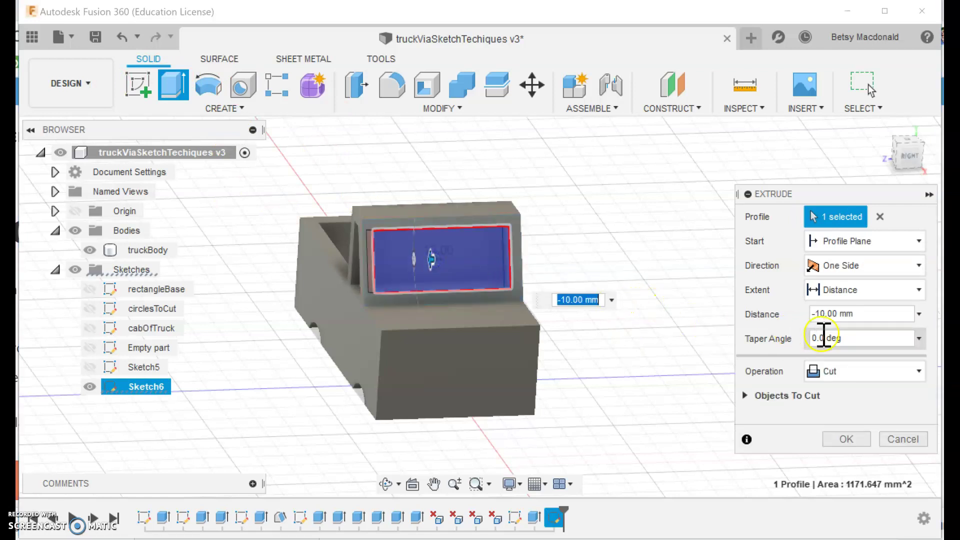
Try the windshield cut with extent All and inspect how far it runs through the truck
left_click(830, 289)
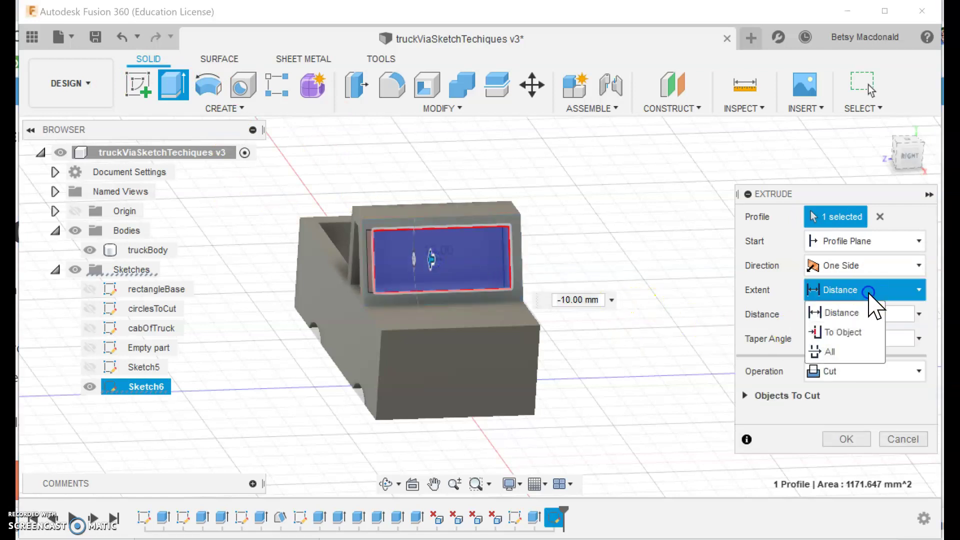
left_click(852, 350)
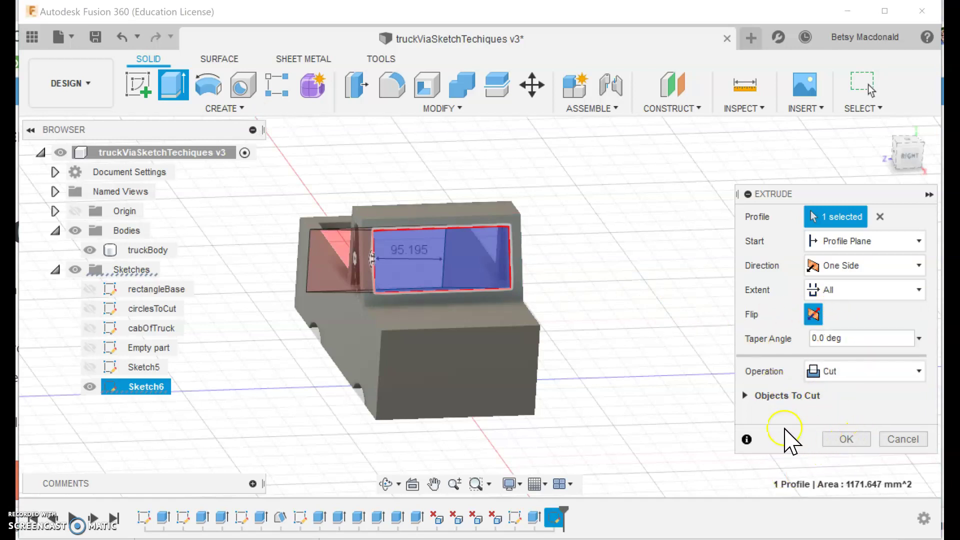
left_click_drag(909, 159, 884, 164)
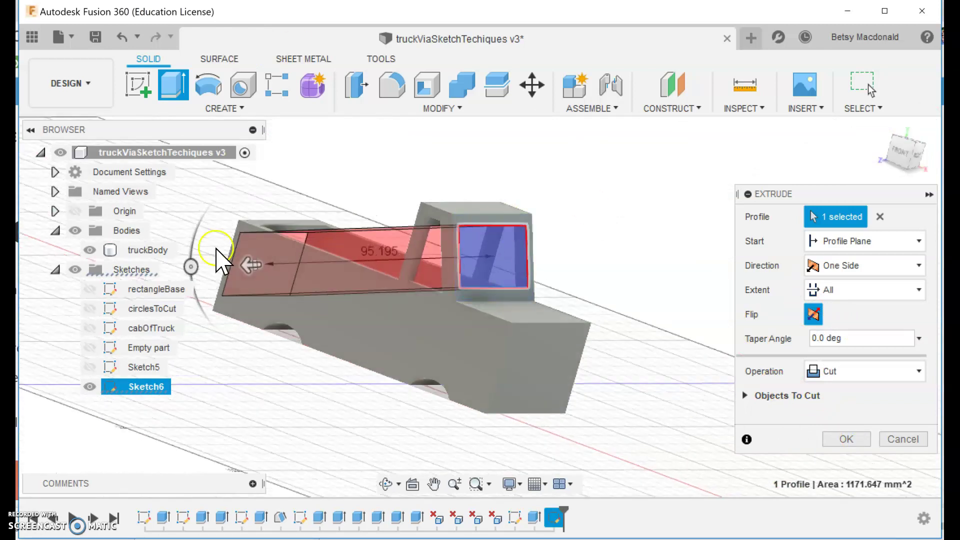
Try the windshield cut with extent To Object, ending at the side window's rear inner face
left_click(853, 293)
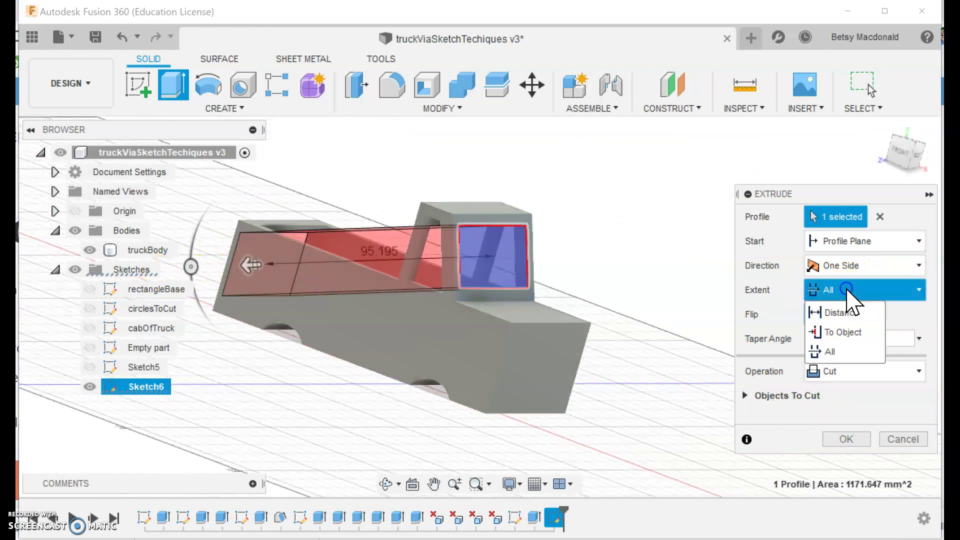
left_click(844, 332)
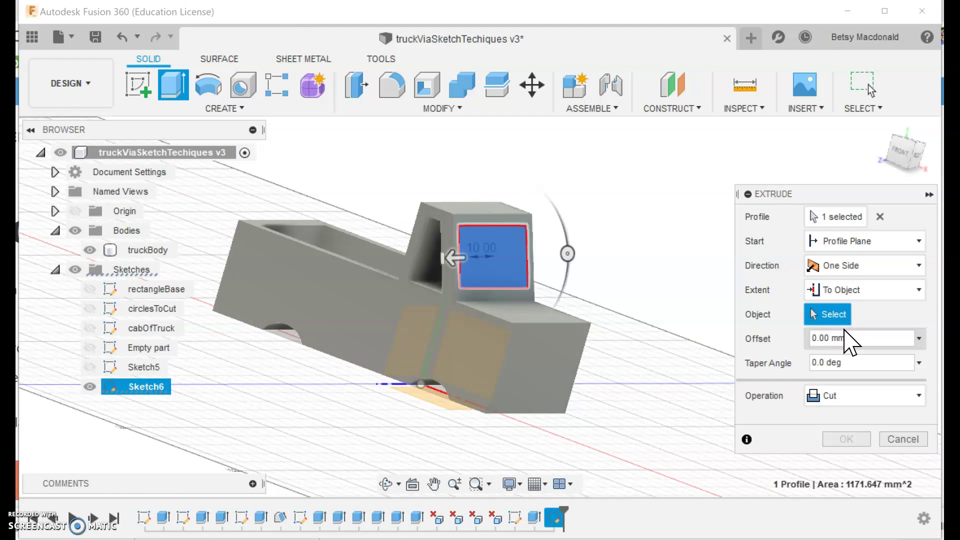
left_click(417, 250)
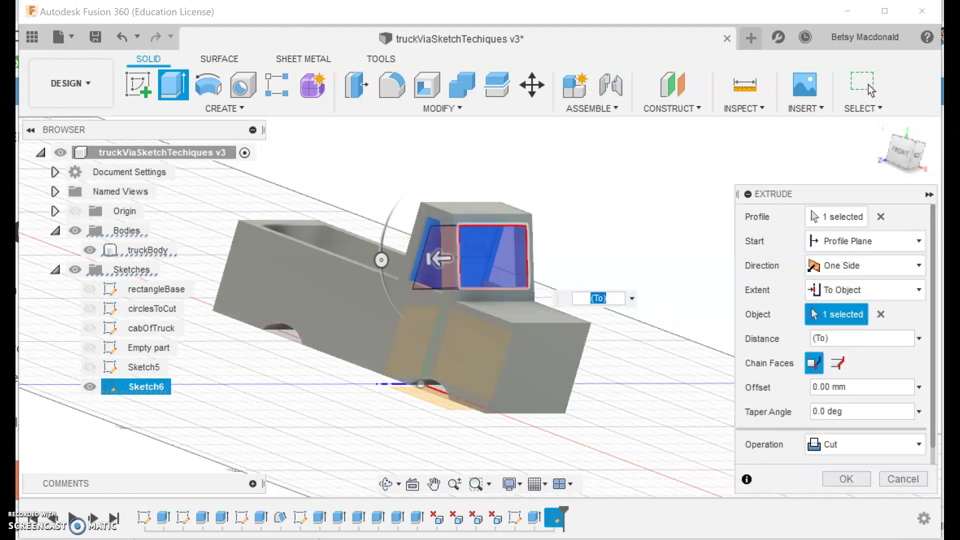
mouse_move(907, 160)
left_mouse_down()
mouse_move(917, 176)
mouse_move(880, 166)
mouse_move(895, 149)
mouse_move(896, 163)
left_mouse_up()
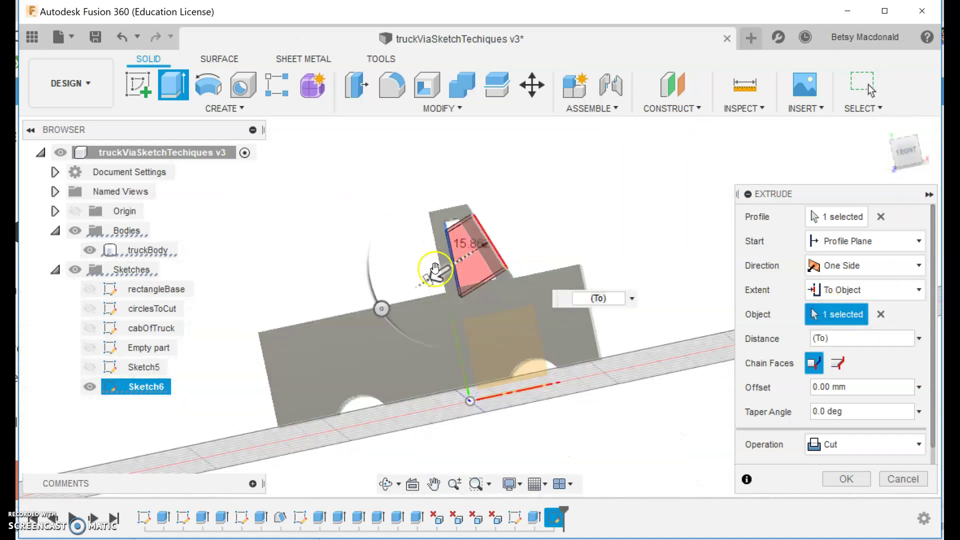
Set the windshield cut back to a distance of -10 mm and complete the extrusion
left_click_drag(431, 279, 447, 269)
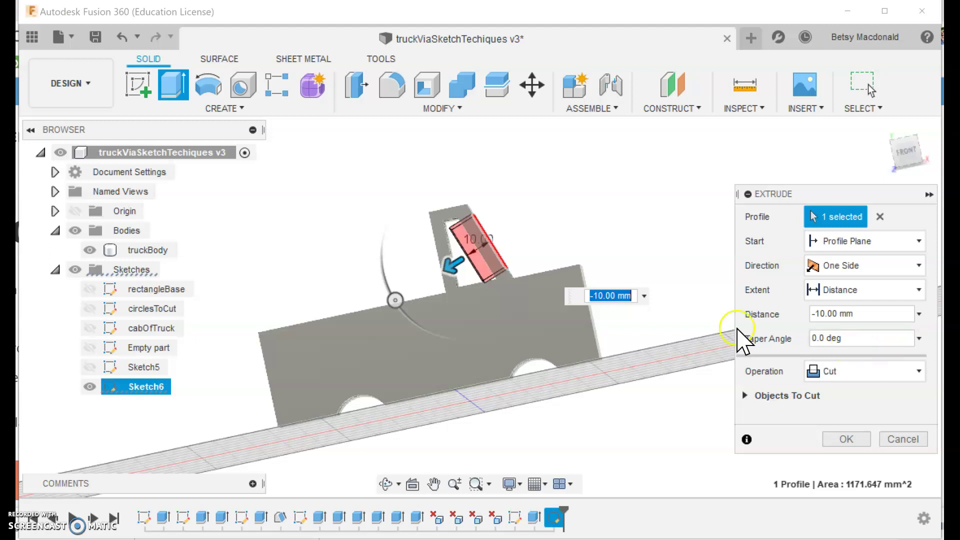
scroll(594, 234, "up", 5)
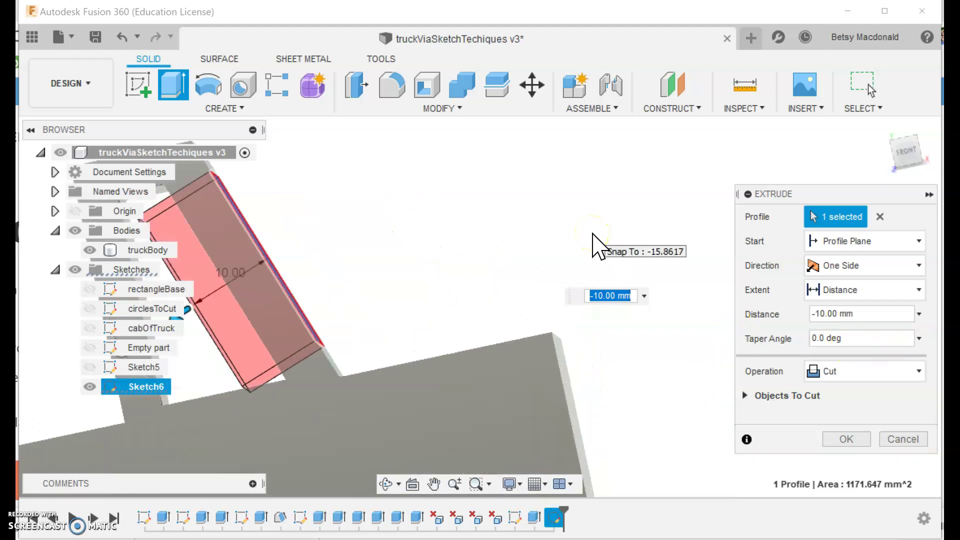
mouse_move(508, 284)
middle_mouse_down("shift")
mouse_move(574, 304)
mouse_move(883, 204)
mouse_move(913, 170)
middle_mouse_up("shift")
left_click(913, 171)
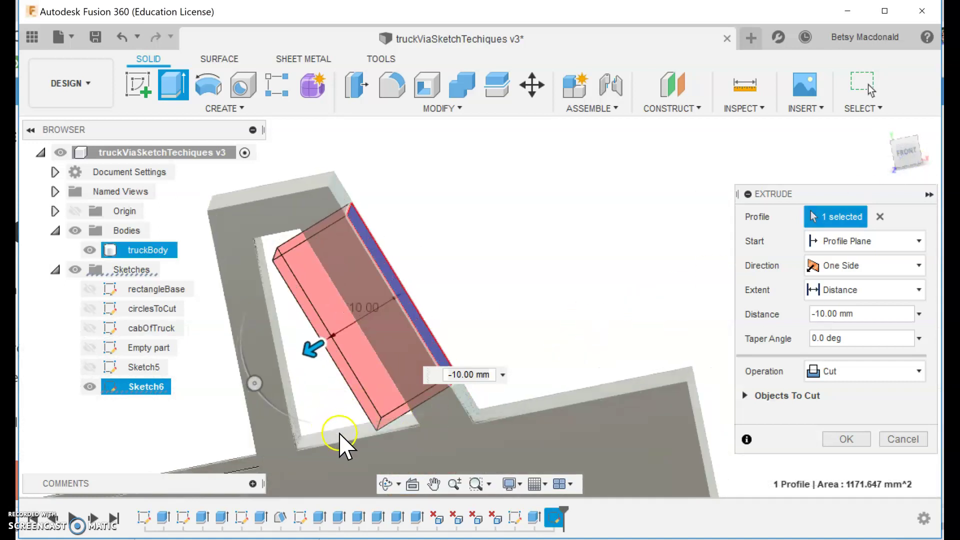
left_click(849, 439)
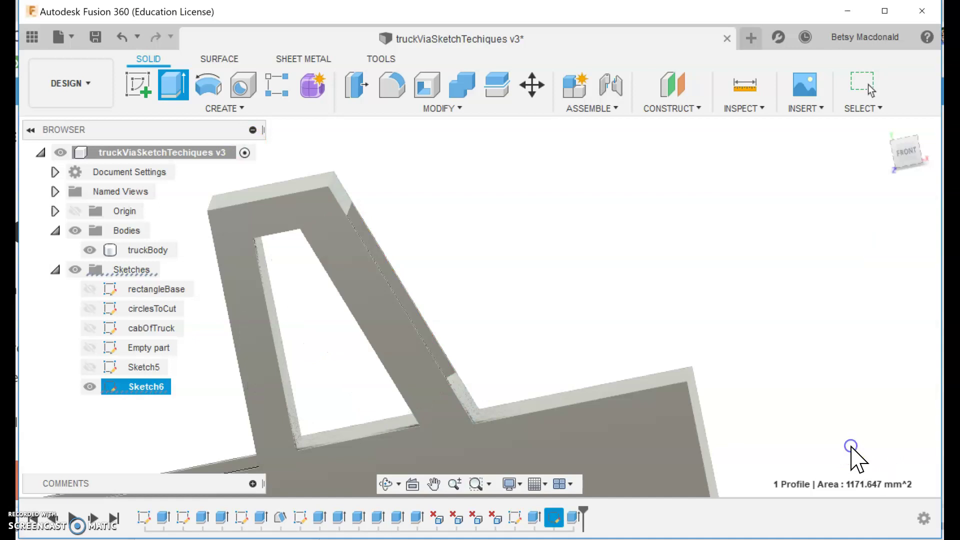
Fillet the upper front edge of the truck's hood with a 15 mm radius
mouse_move(480, 306)
middle_mouse_down("shift")
mouse_move(445, 350)
mouse_move(474, 330)
mouse_move(462, 337)
mouse_move(471, 365)
middle_mouse_up("shift")
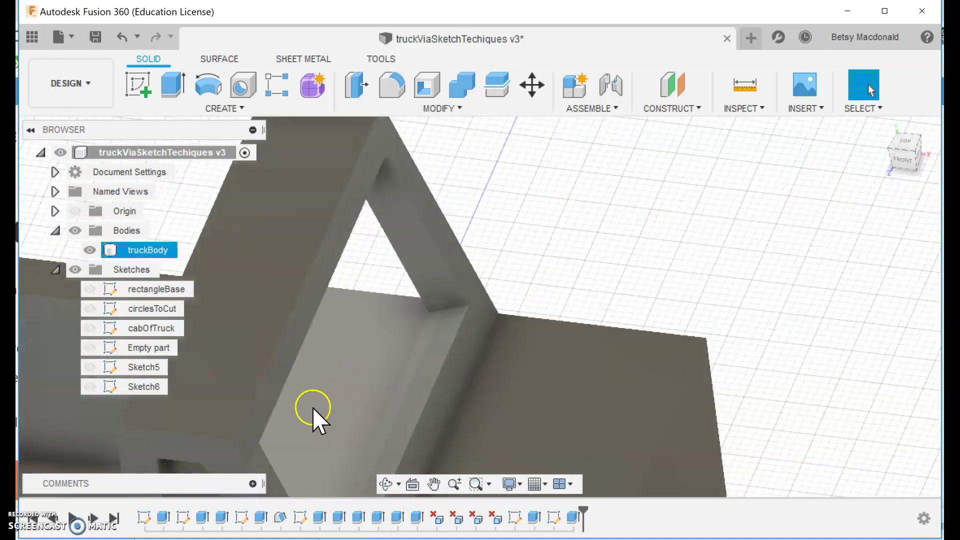
middle_click_drag(907, 173, 275, 42, "shift")
scroll(720, 175, "down", 6)
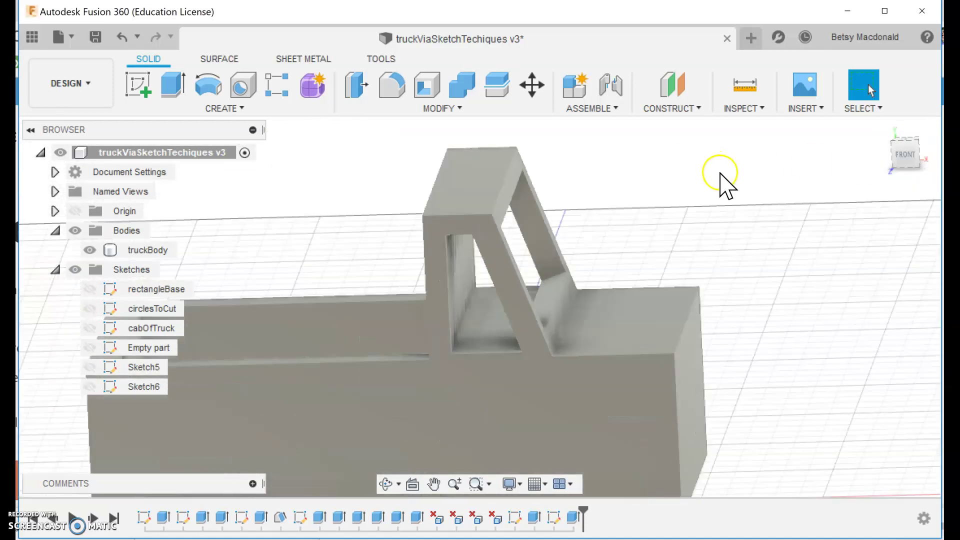
left_click(746, 191)
mouse_move(915, 158)
left_mouse_down()
mouse_move(896, 171)
mouse_move(814, 180)
mouse_move(895, 170)
mouse_move(860, 240)
mouse_move(894, 170)
mouse_move(905, 200)
mouse_move(894, 170)
mouse_move(919, 166)
left_mouse_up()
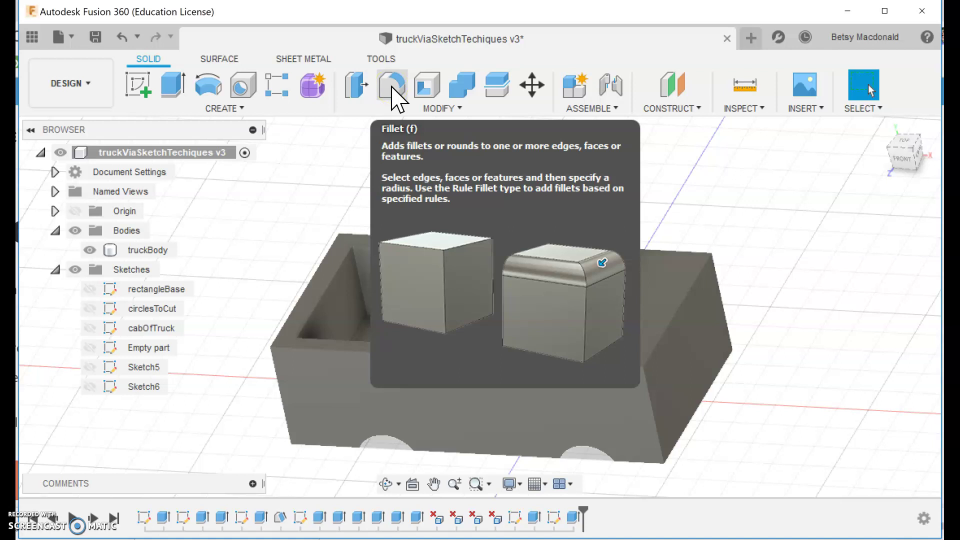
left_click(393, 95)
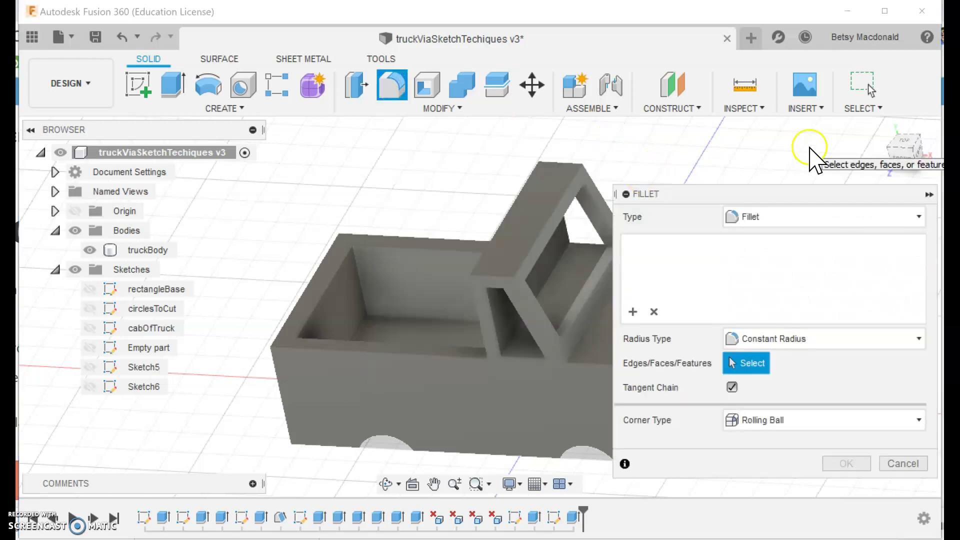
middle_click_drag(717, 161, 551, 155)
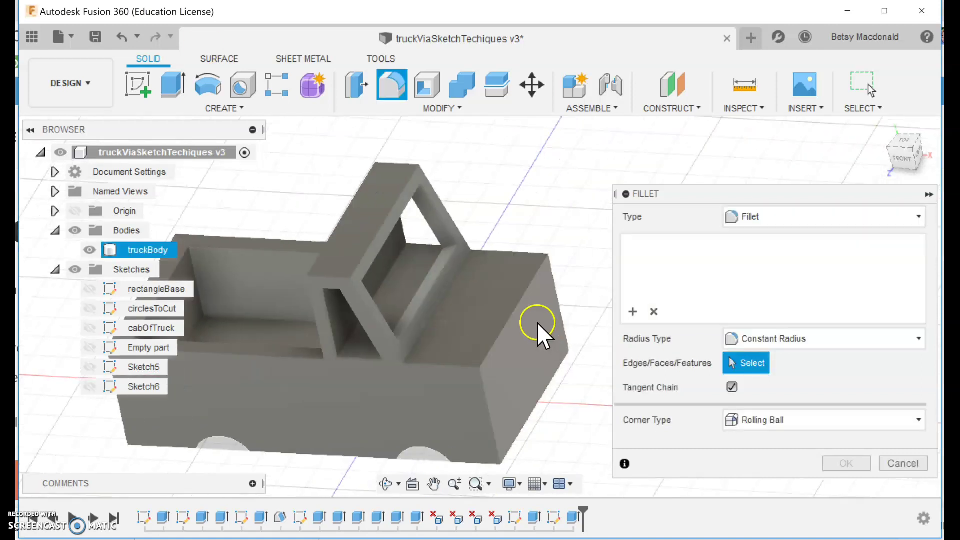
left_click(505, 323)
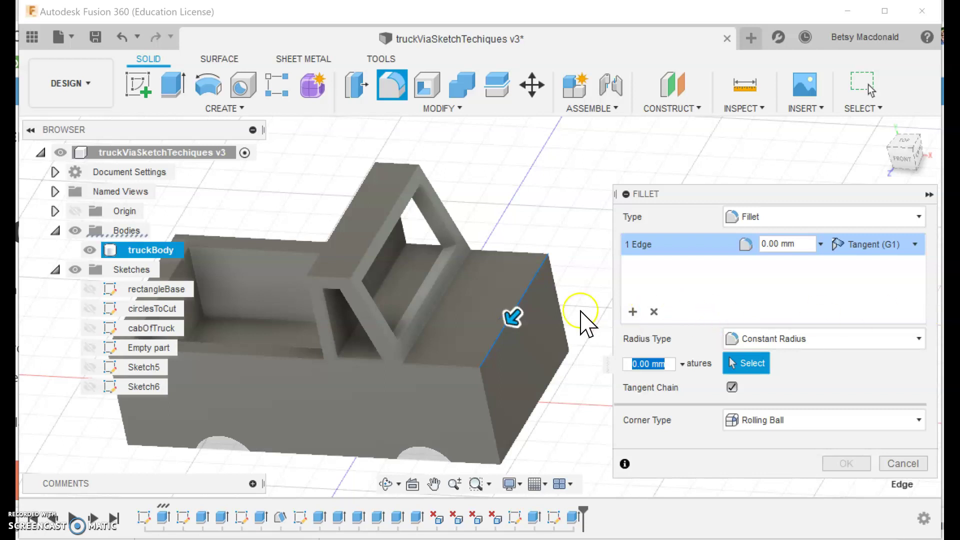
left_click_drag(512, 313, 510, 320)
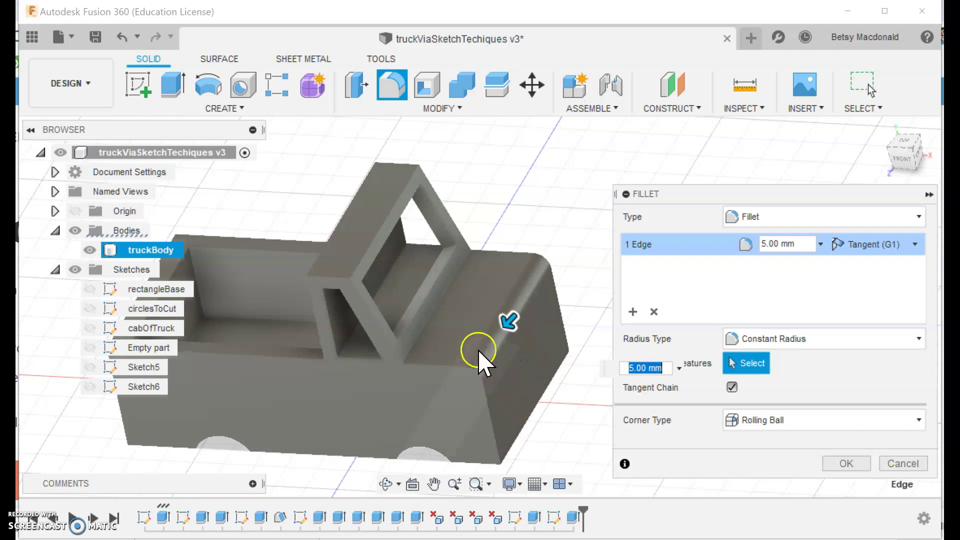
mouse_move(508, 322)
left_mouse_down()
mouse_move(485, 336)
mouse_move(508, 321)
mouse_move(502, 328)
left_mouse_up()
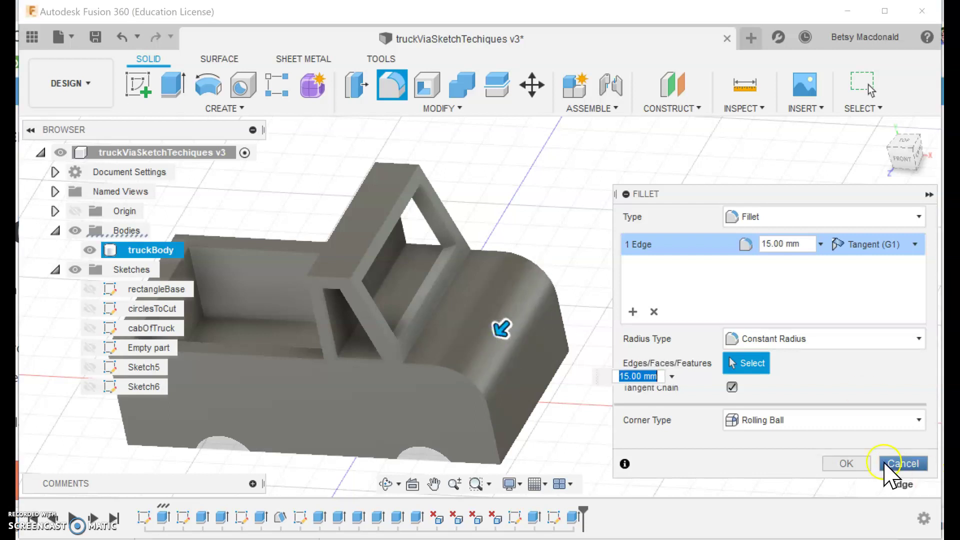
left_click(840, 462)
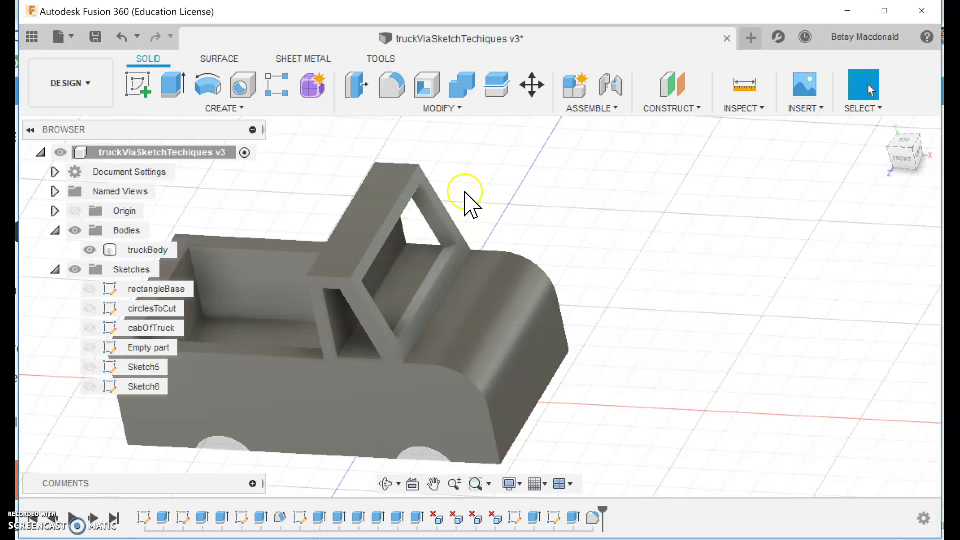
Fillet the front edge of the cab's roof with a 5 mm radius
left_click(385, 222)
left_click(381, 231)
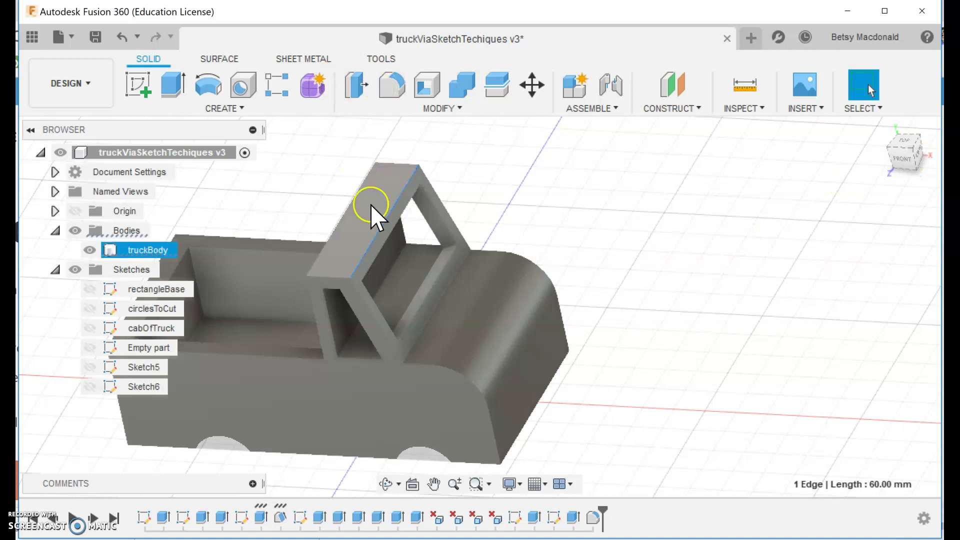
left_click(410, 100)
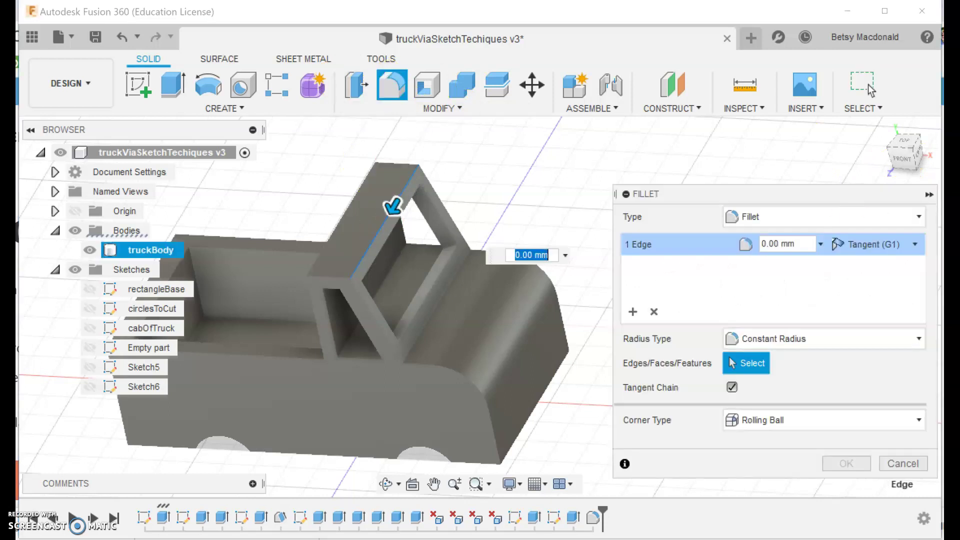
mouse_move(393, 209)
left_mouse_down()
mouse_move(382, 215)
mouse_move(391, 208)
left_mouse_up()
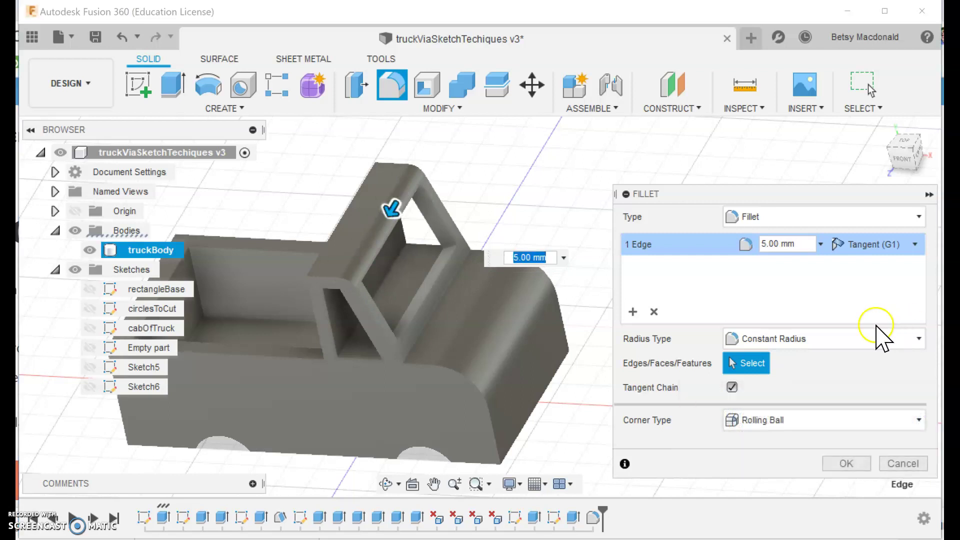
left_click(846, 463)
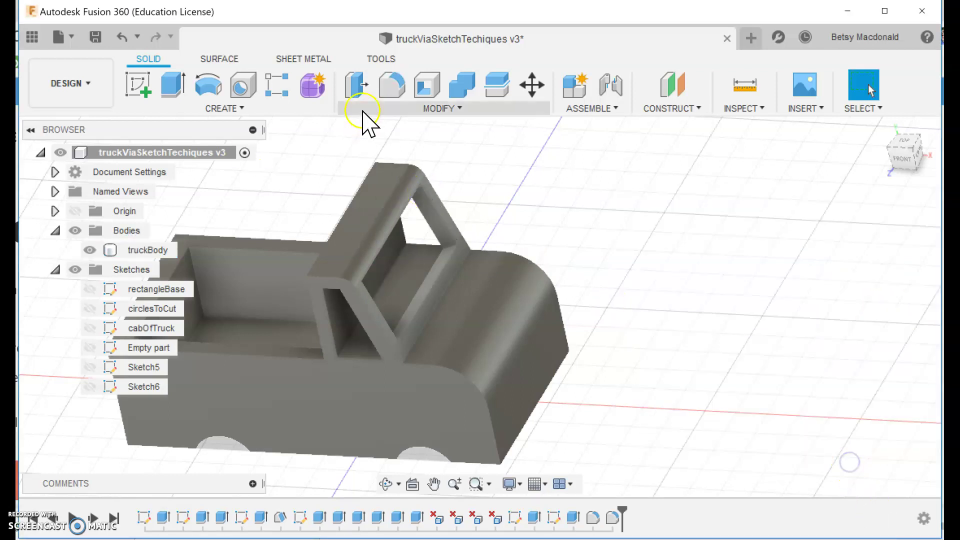
Fillet the rear edge of the cab's roof with a 5 mm radius
left_click(340, 221)
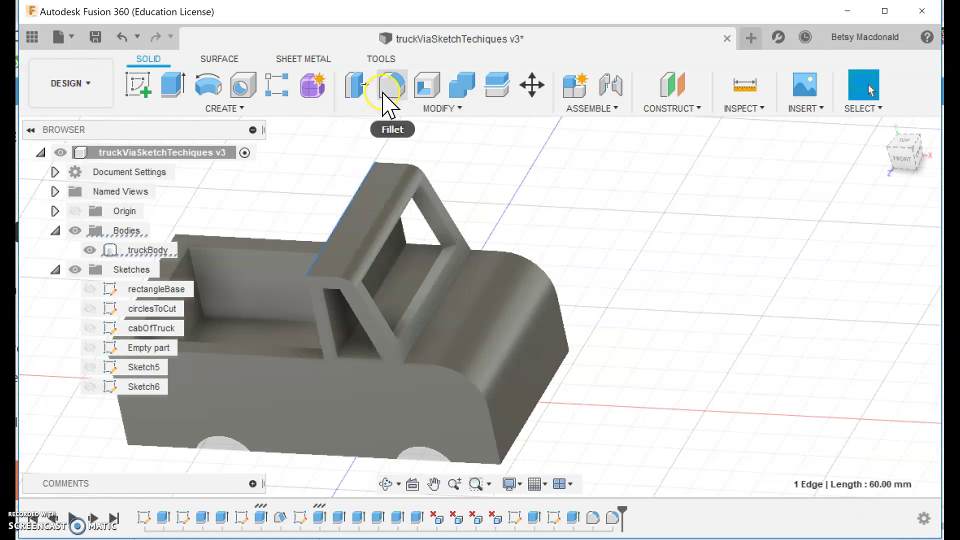
left_click(384, 95)
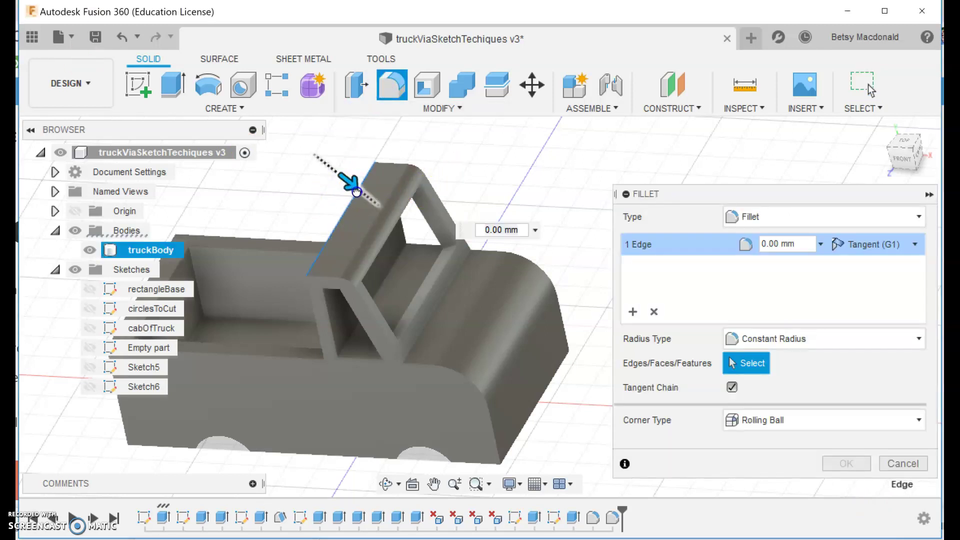
left_click_drag(354, 191, 358, 190)
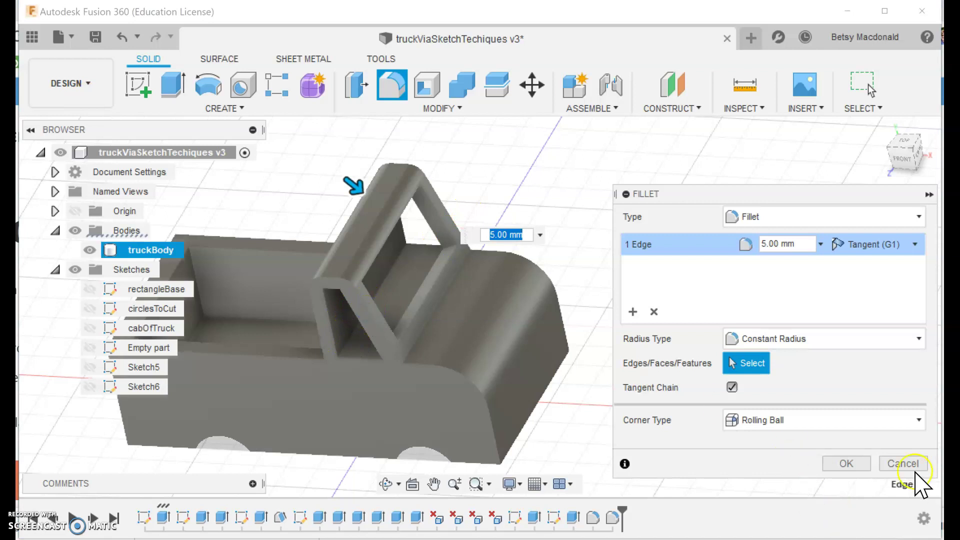
left_click(845, 463)
left_click(377, 324)
left_click(317, 332)
left_click(355, 329)
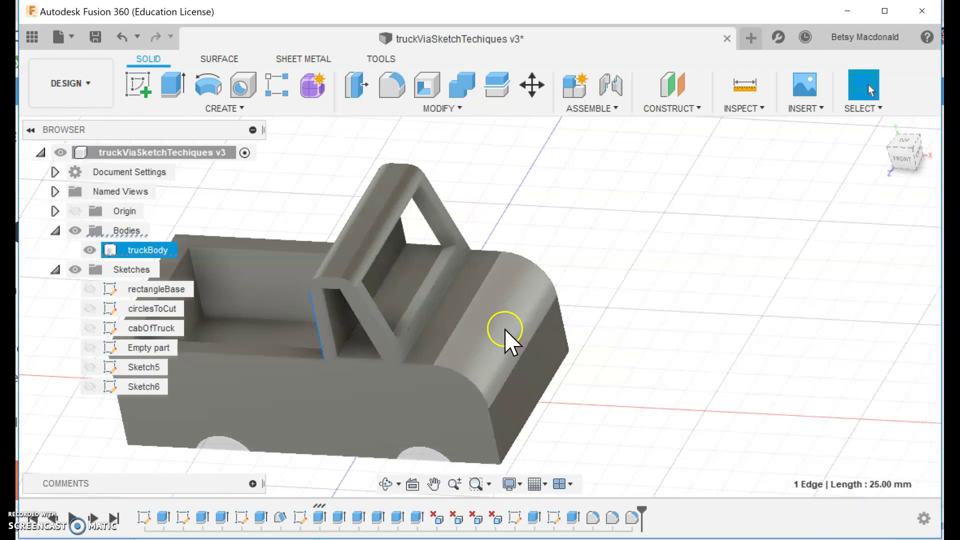
left_click(755, 359)
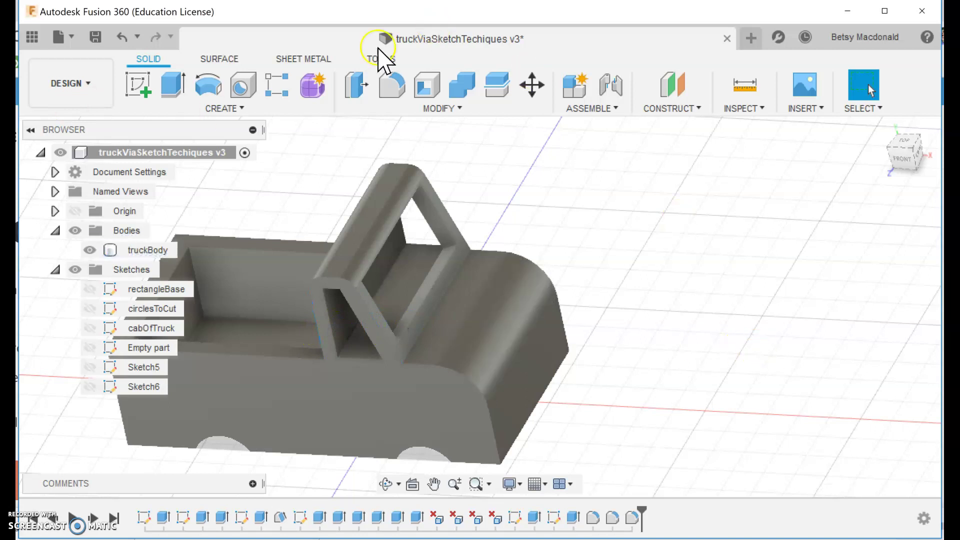
Fillet the outer side edges of the cab frame on the truck's Front-view side, using the Chord Length type at 5 mm
left_click(404, 85)
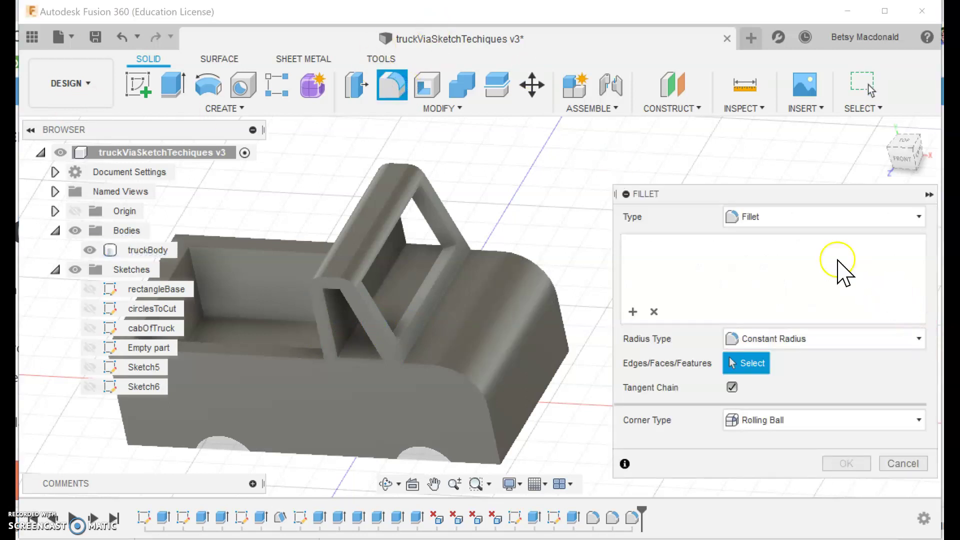
left_click(321, 332)
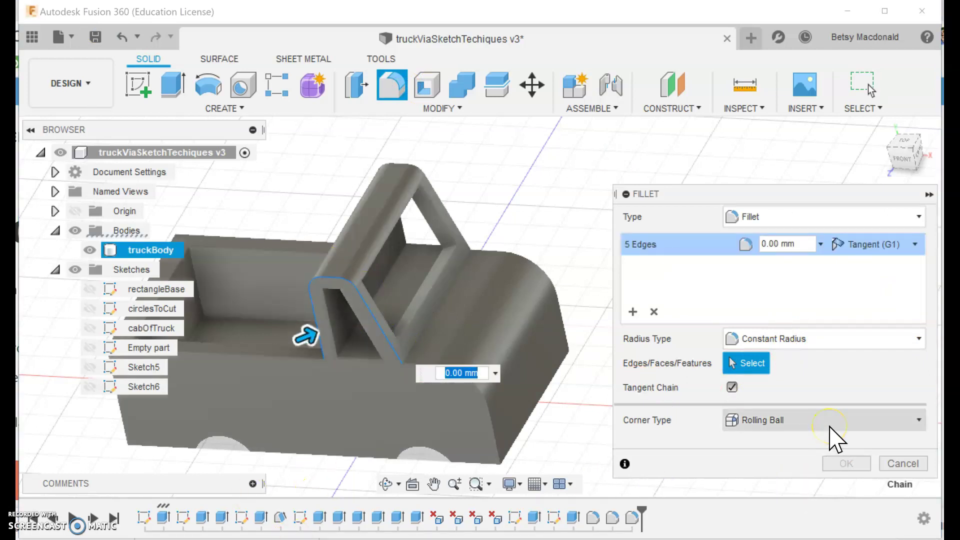
mouse_move(311, 336)
left_mouse_down()
mouse_move(325, 328)
mouse_move(315, 334)
left_mouse_up()
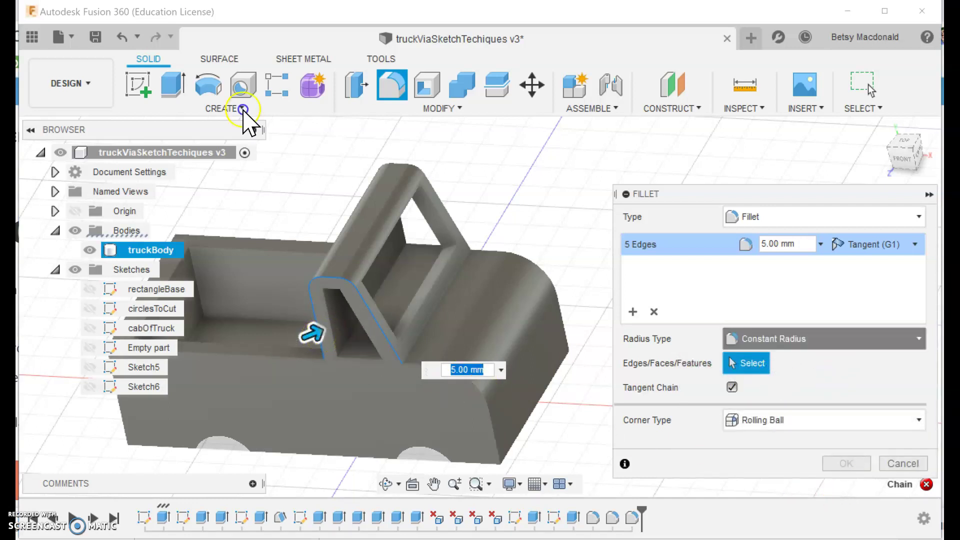
left_click(832, 339)
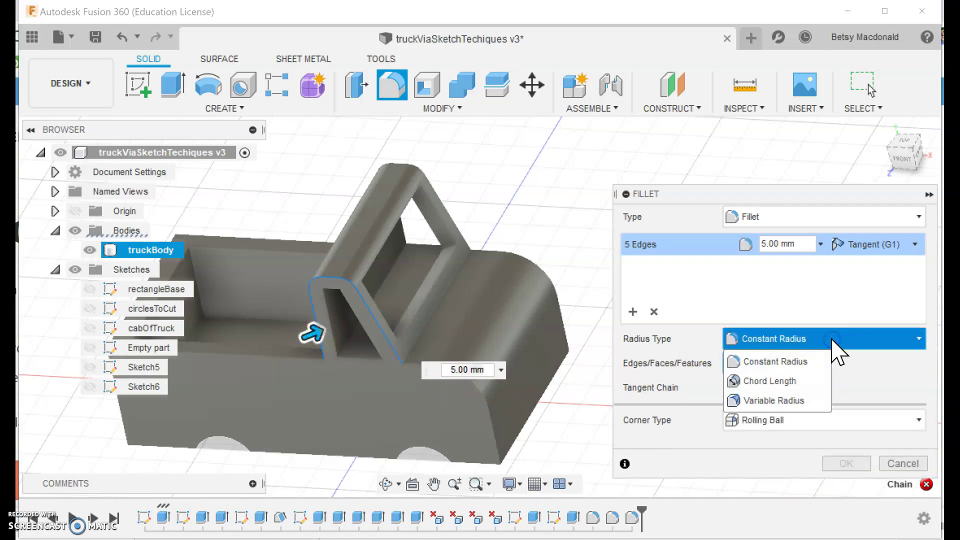
left_click(812, 380)
mouse_move(312, 333)
left_mouse_down()
mouse_move(332, 328)
mouse_move(309, 334)
left_mouse_up()
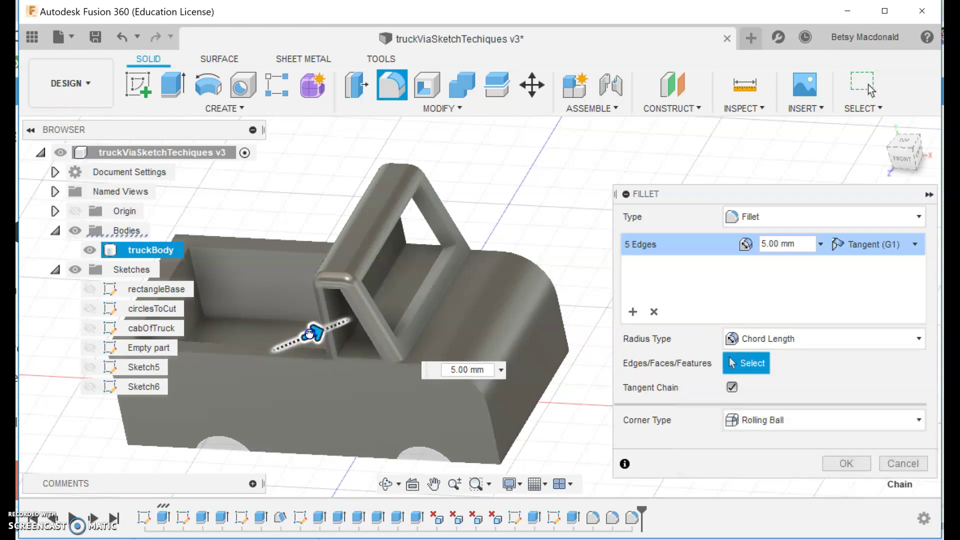
left_click_drag(309, 334, 311, 334)
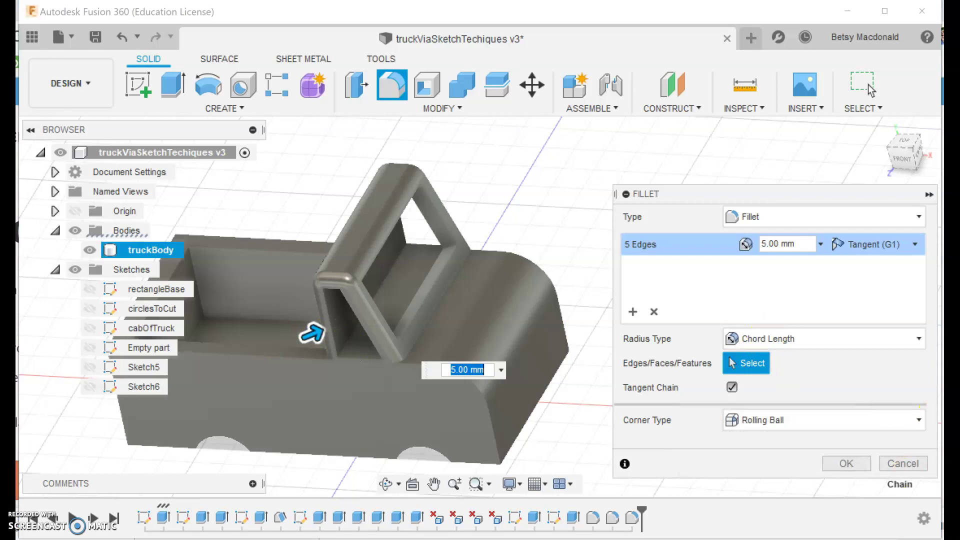
left_click(855, 464)
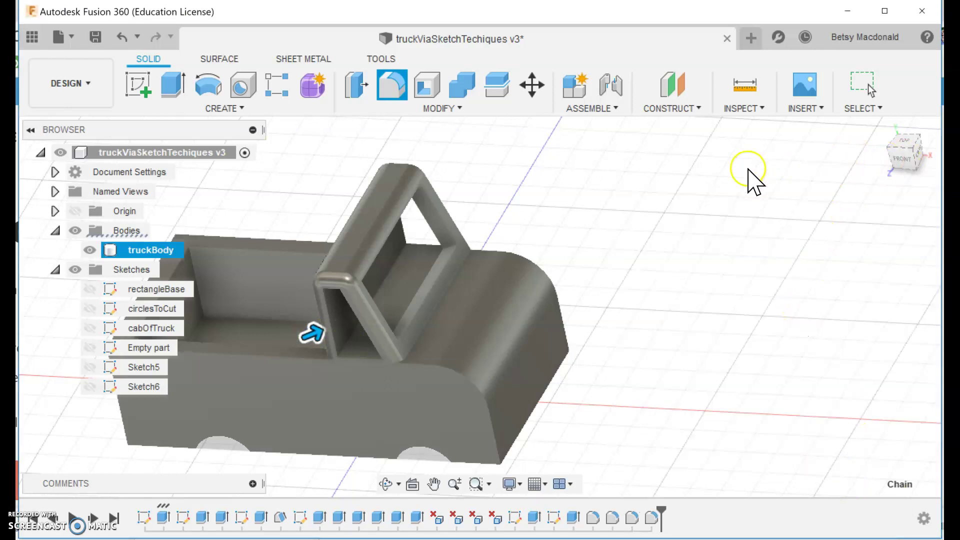
Fillet the matching outer side edges of the cab frame on the opposite side of the truck with a 5 mm chord length
left_click(899, 141)
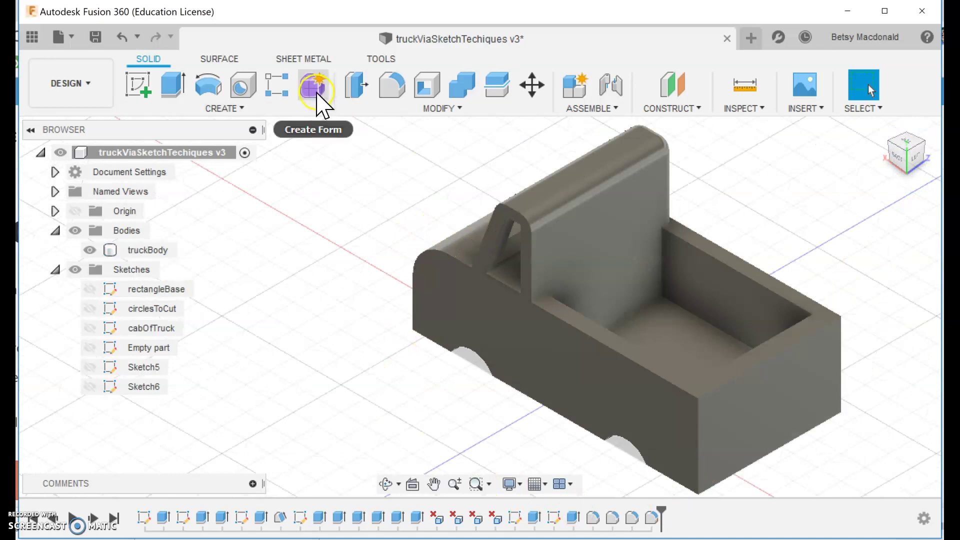
left_click(403, 89)
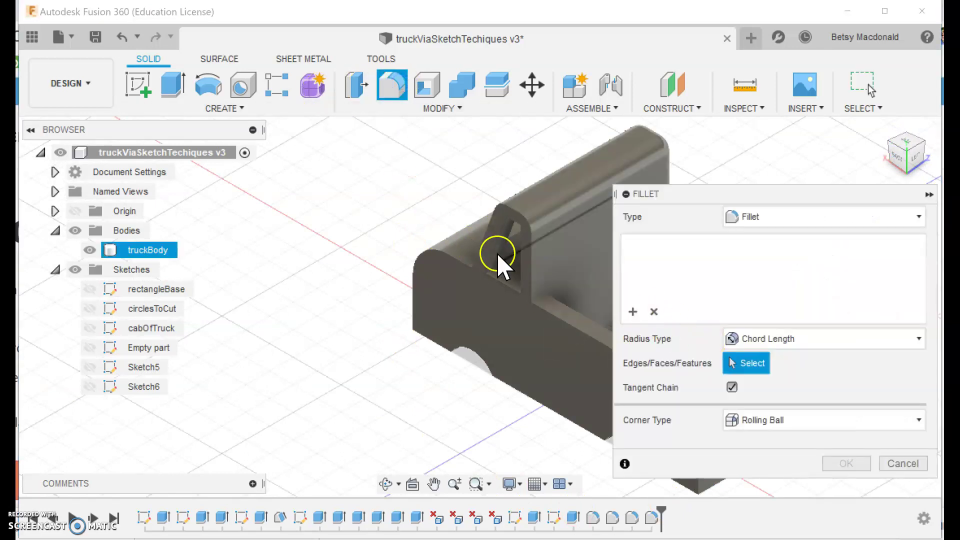
left_click(486, 251)
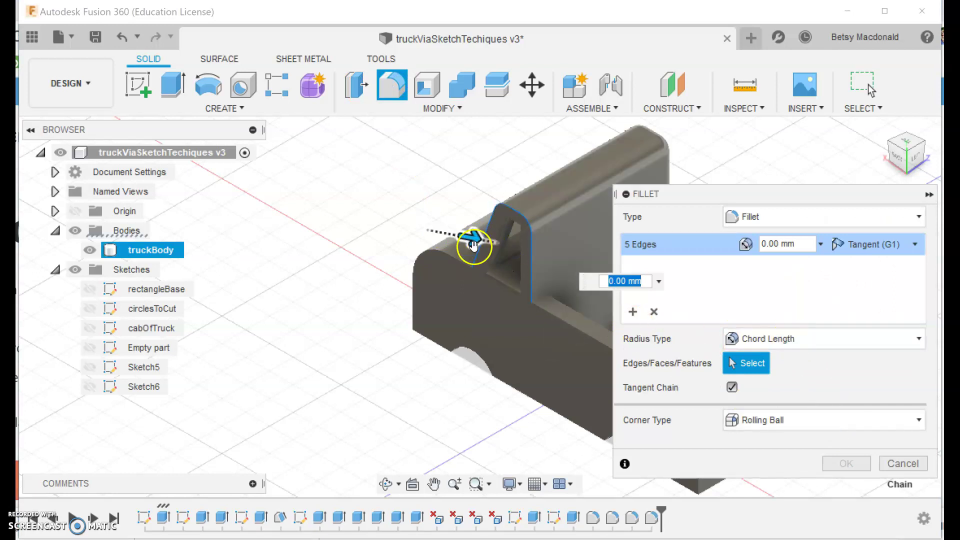
left_click_drag(474, 243, 476, 240)
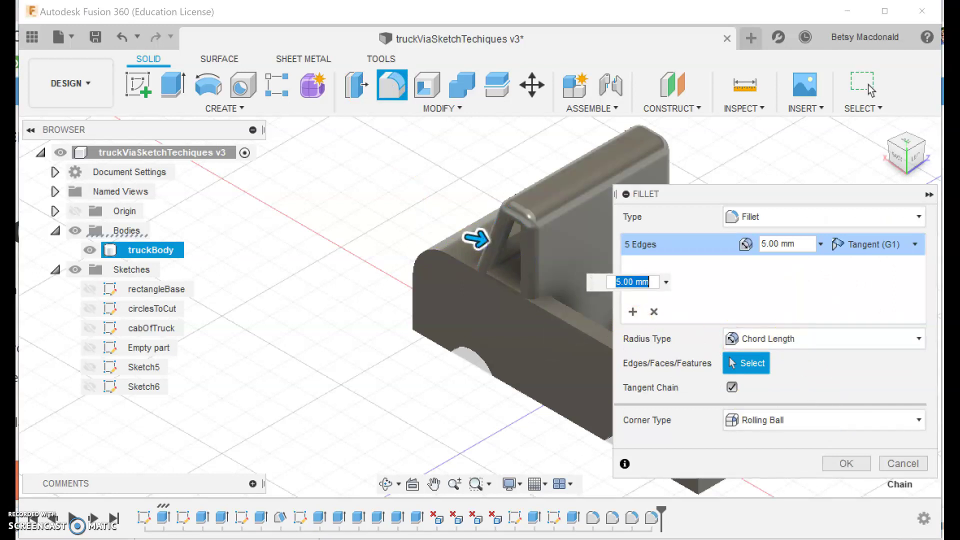
left_click(860, 459)
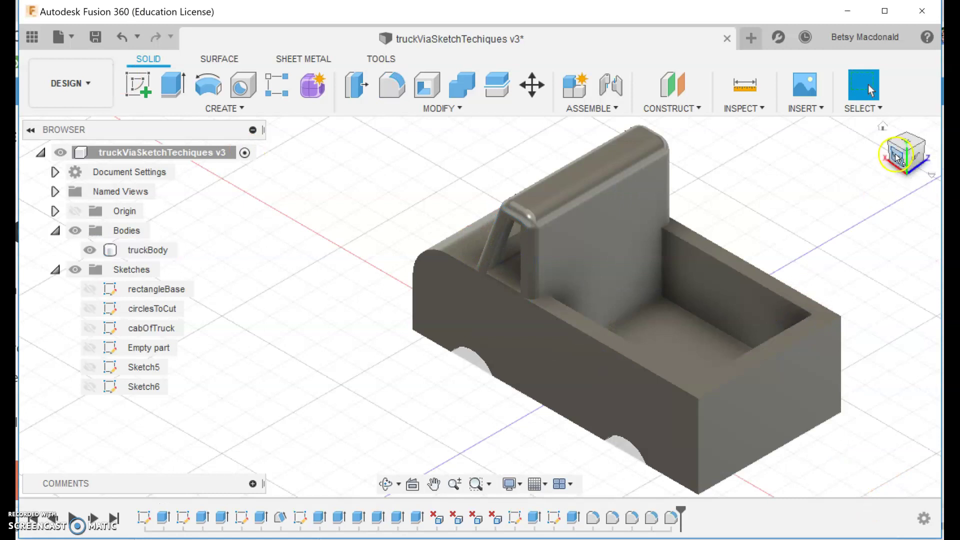
Fillet the curved side edge chain of the hood on the truck's Front-view side, using the Chord Length type
left_click(882, 129)
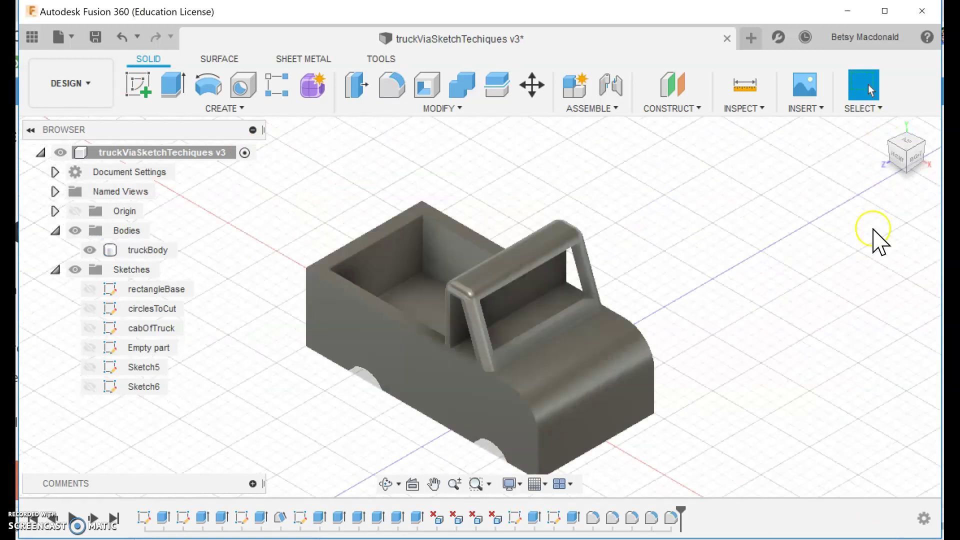
left_click_drag(900, 167, 909, 165)
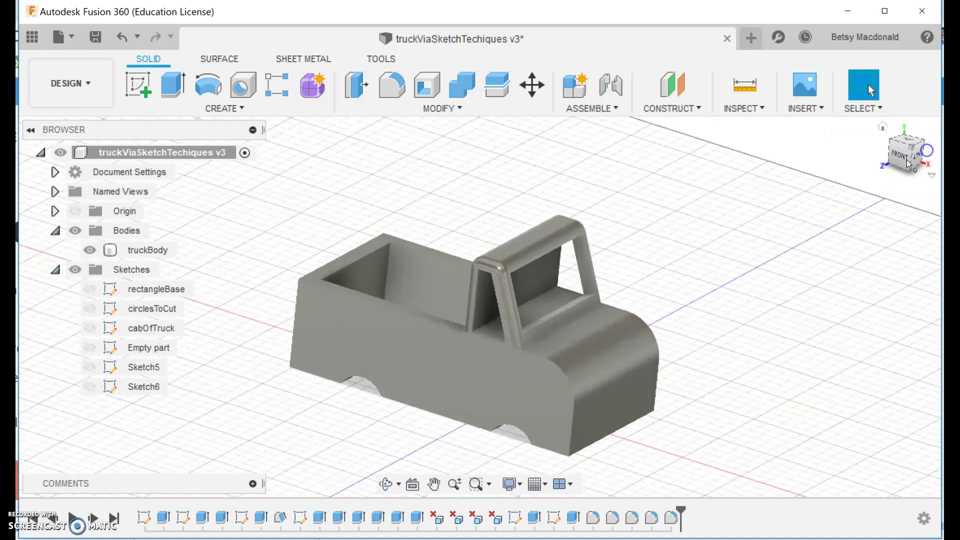
left_click(393, 92)
left_click(554, 367)
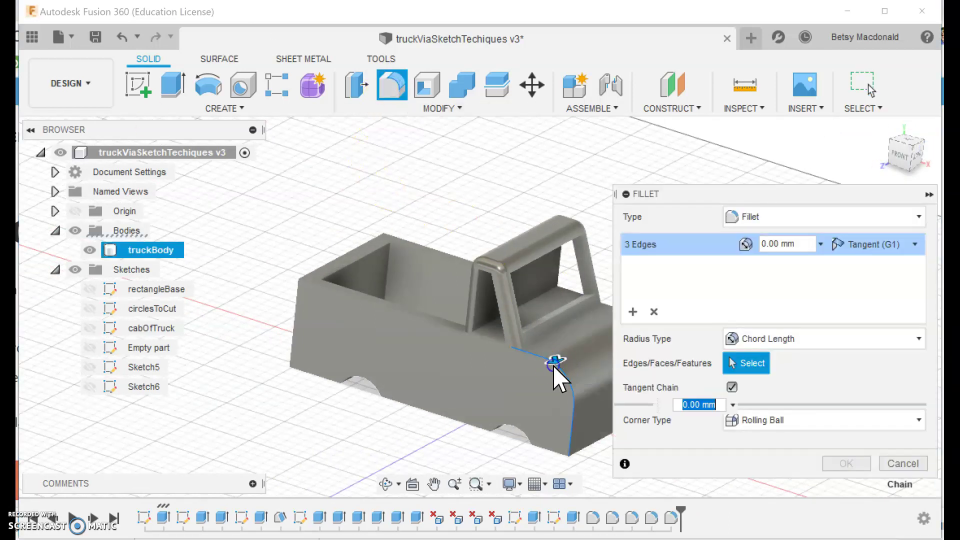
left_click_drag(555, 359, 556, 362)
left_click(845, 464)
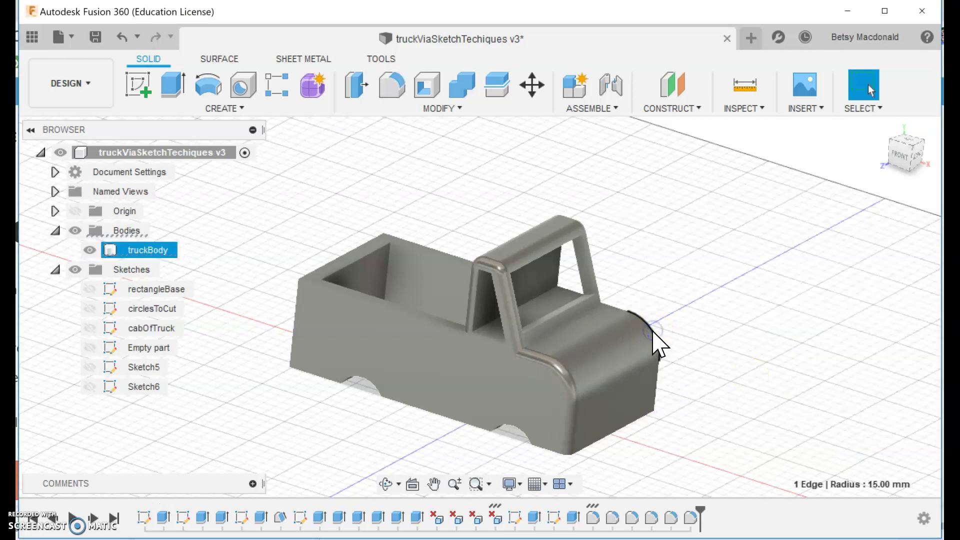
left_click(754, 326)
Fillet the curved side edge chain of the hood on the truck's opposite side with a 5 mm chord length
left_click(404, 94)
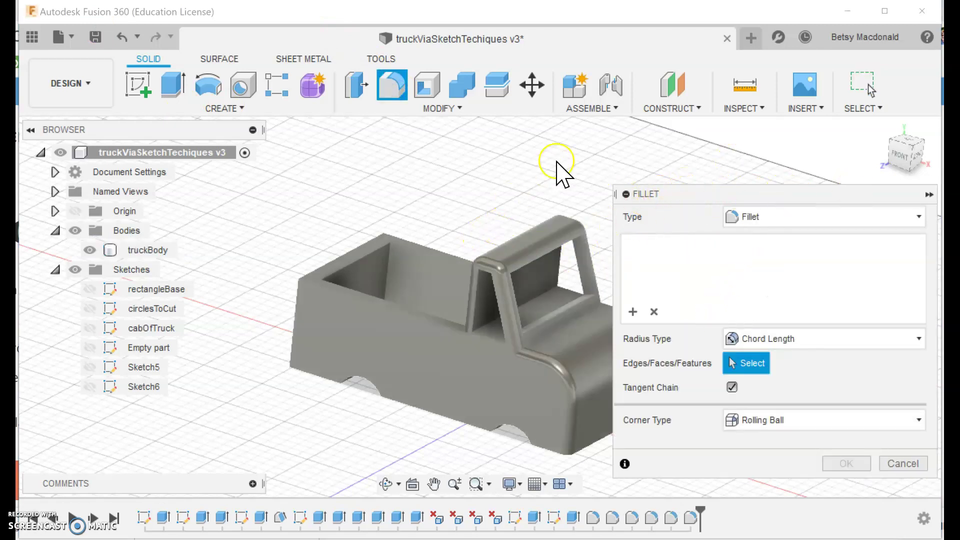
middle_click_drag(557, 165, 454, 162)
left_click_drag(888, 159, 864, 185)
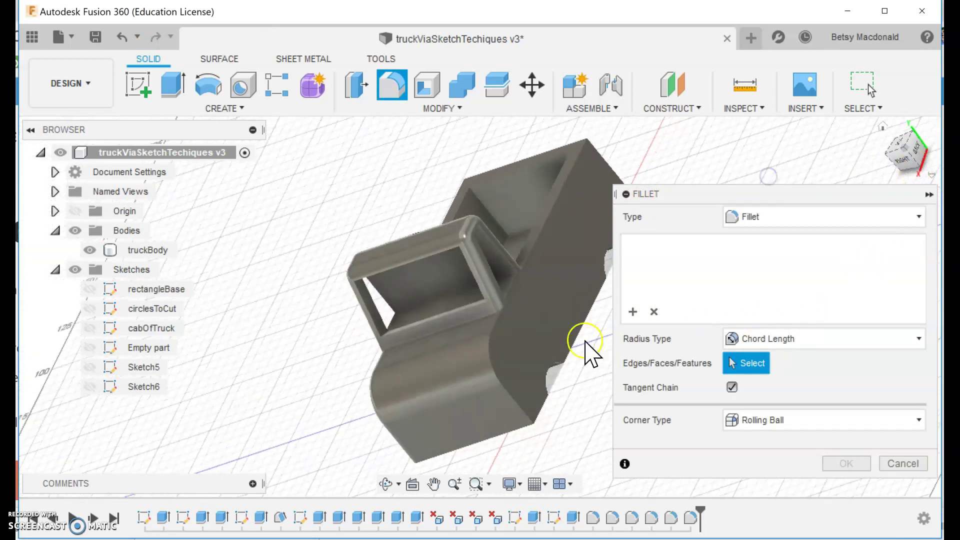
left_click(488, 355)
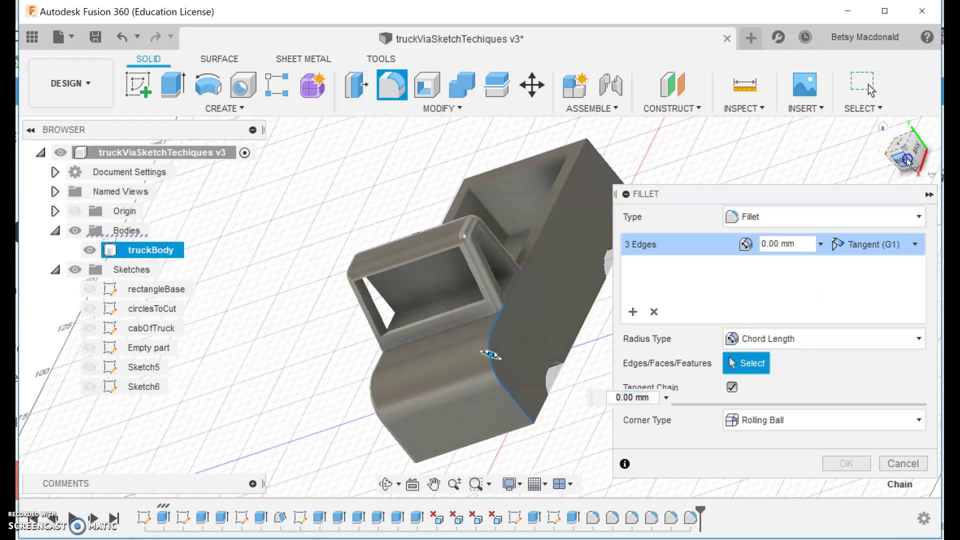
left_click_drag(897, 159, 894, 164)
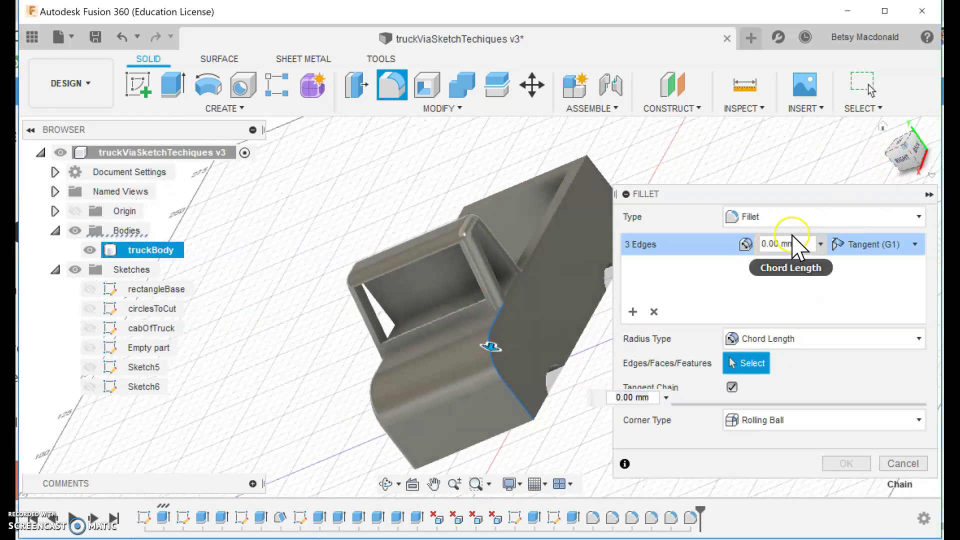
left_click(765, 244)
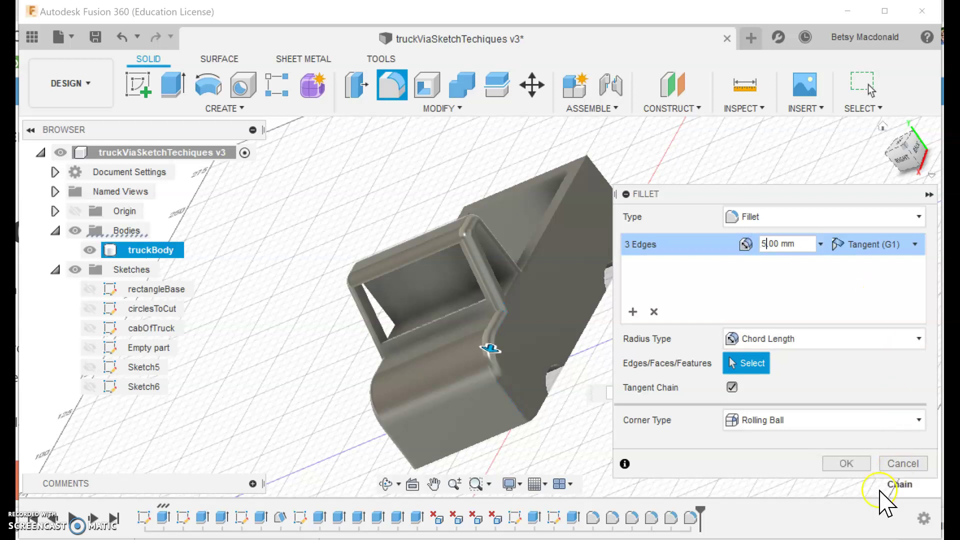
left_click(846, 463)
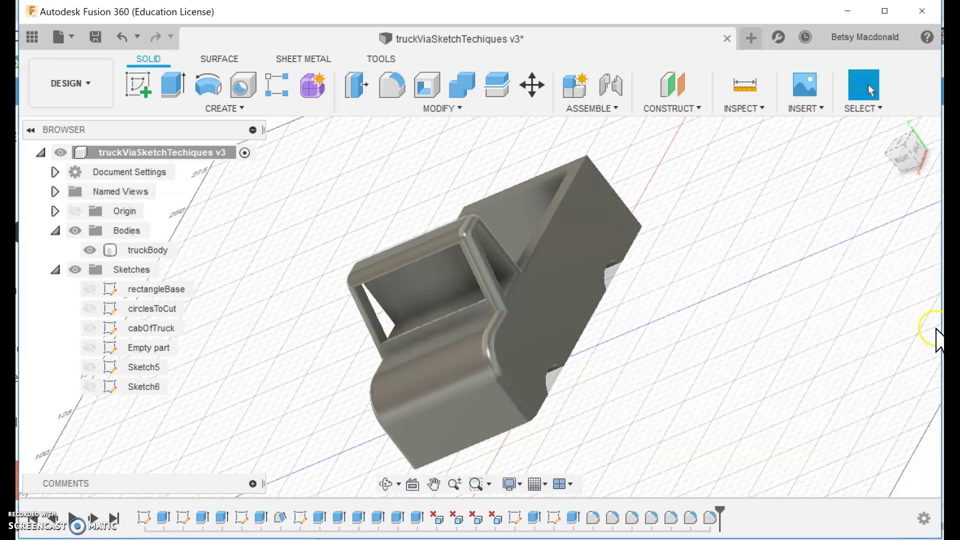
Fillet the edge where the base of the windshield frame meets the hood with a 10 mm constant radius
mouse_move(912, 235)
middle_mouse_down("shift")
mouse_move(809, 275)
mouse_move(508, 208)
middle_mouse_up("shift")
left_click(448, 329)
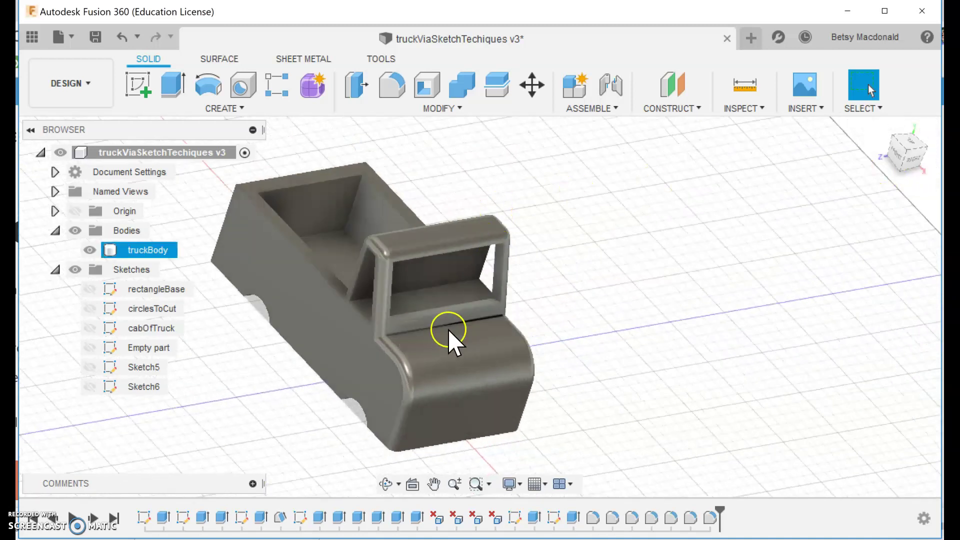
left_click(444, 324)
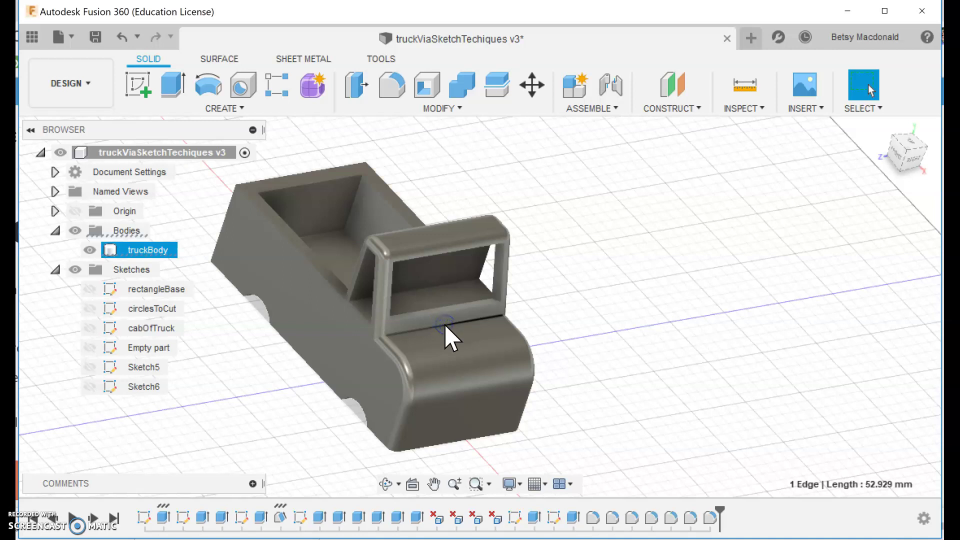
left_click(733, 314)
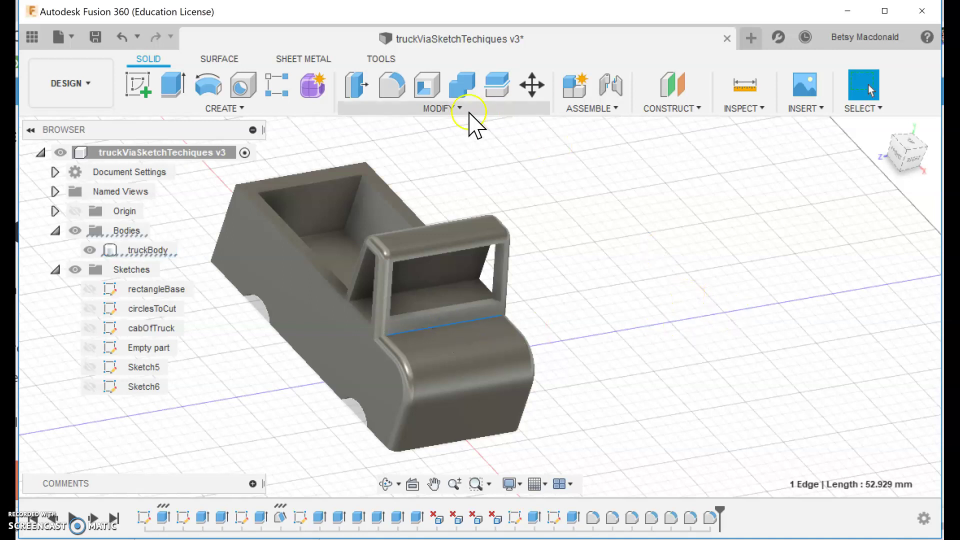
left_click(397, 100)
mouse_move(476, 315)
left_mouse_down()
mouse_move(467, 318)
mouse_move(483, 313)
left_mouse_up()
left_click_drag(916, 162, 906, 164)
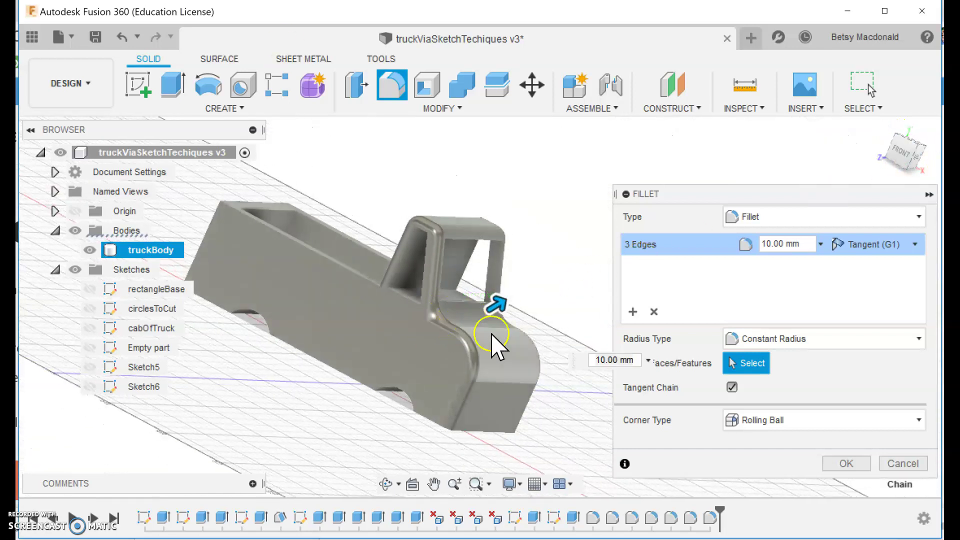
left_click(846, 463)
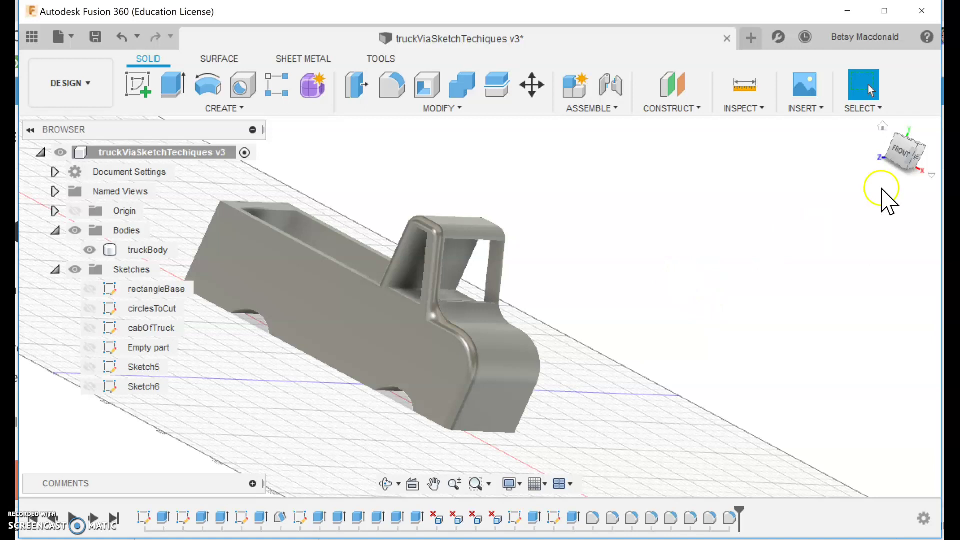
Fillet the sill edge beneath the cab's side window on the truck's Front-view side with a 5 mm radius
left_click_drag(895, 159, 907, 165)
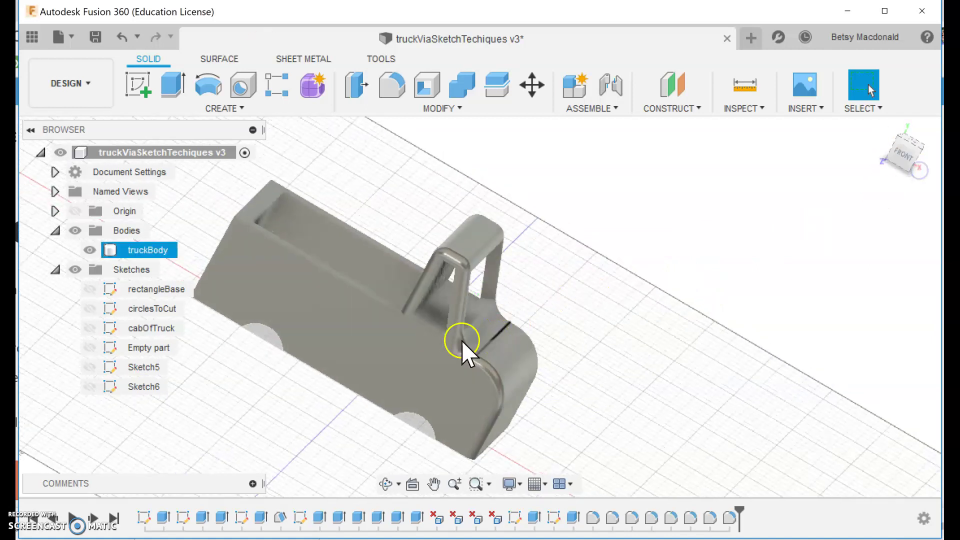
left_click(434, 328)
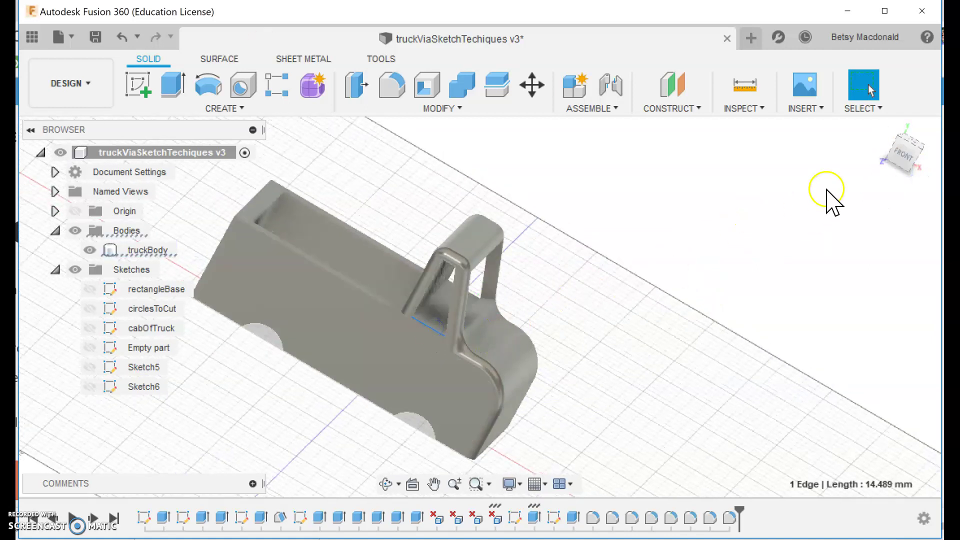
left_click(391, 89)
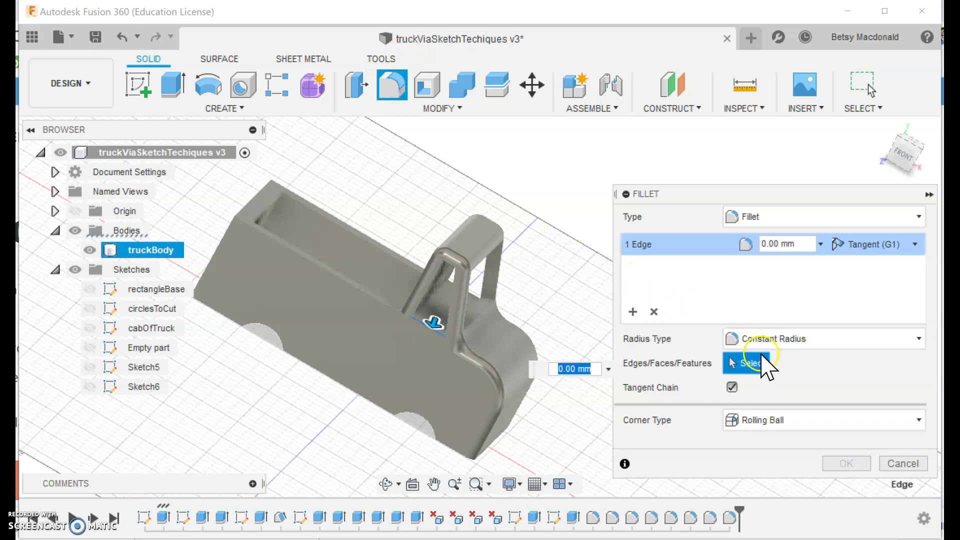
left_click(767, 244)
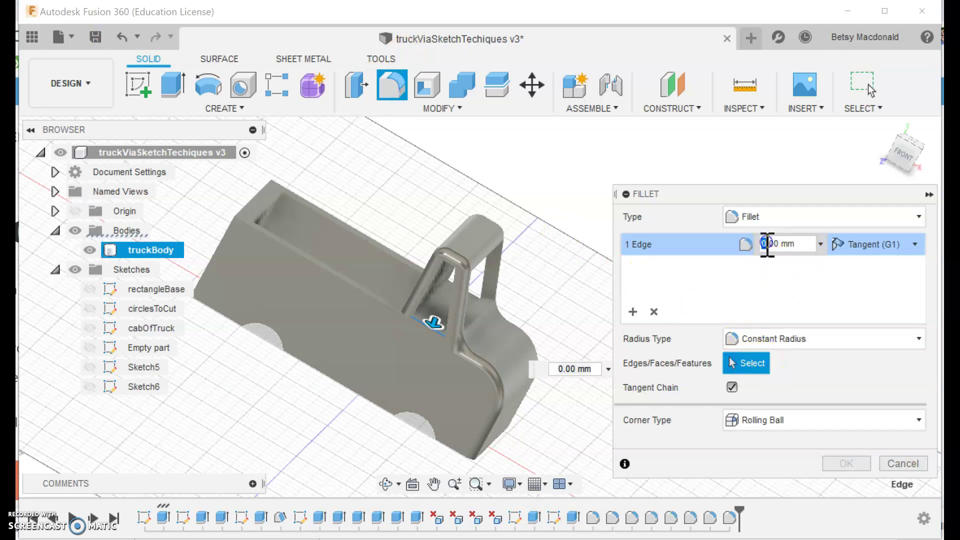
type("5")
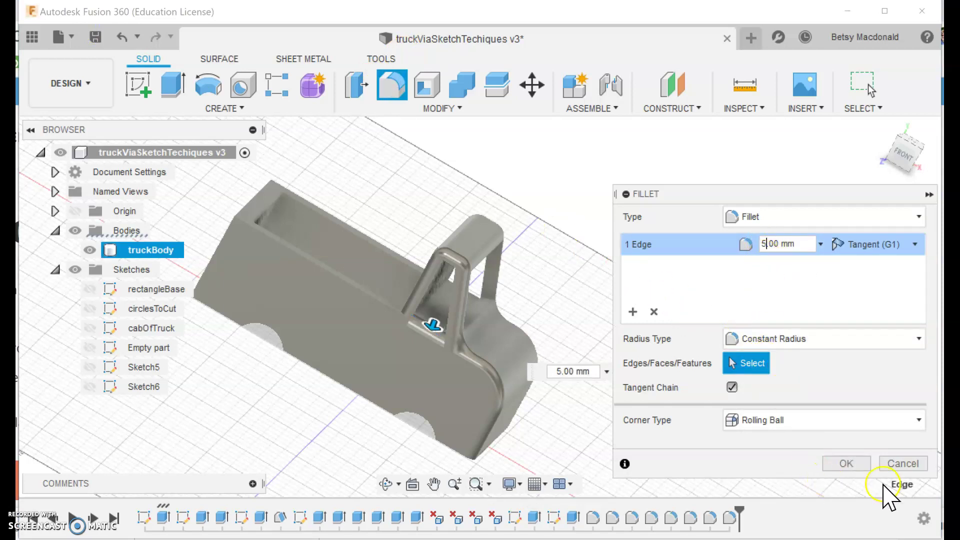
left_click(855, 463)
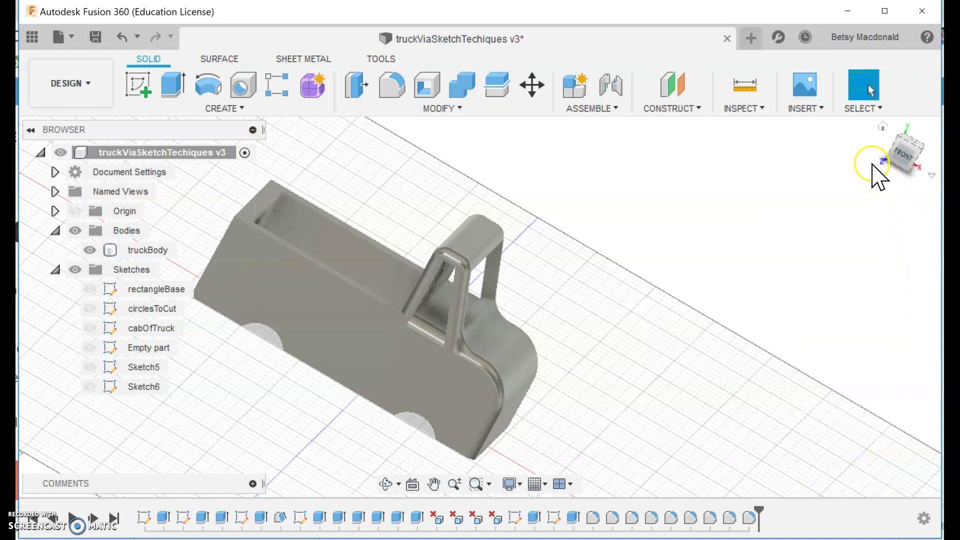
Fillet the hood's rear edge along the base of the windshield opening with a 5 mm constant radius
left_click(484, 316)
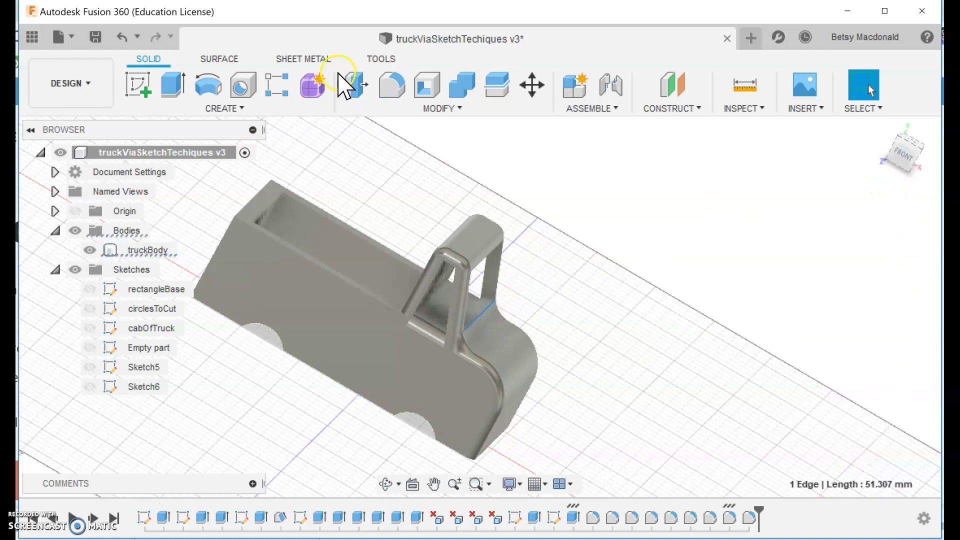
left_click(390, 85)
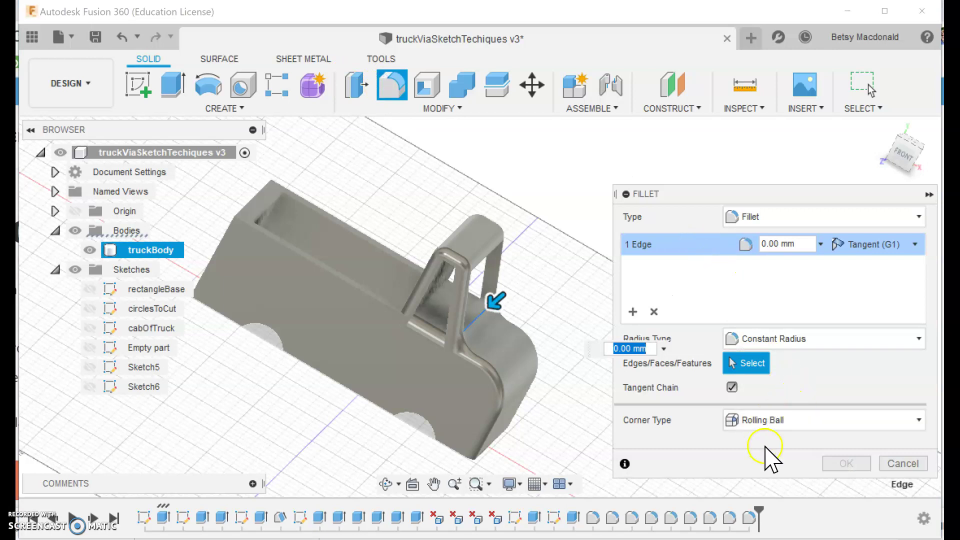
left_click(766, 245)
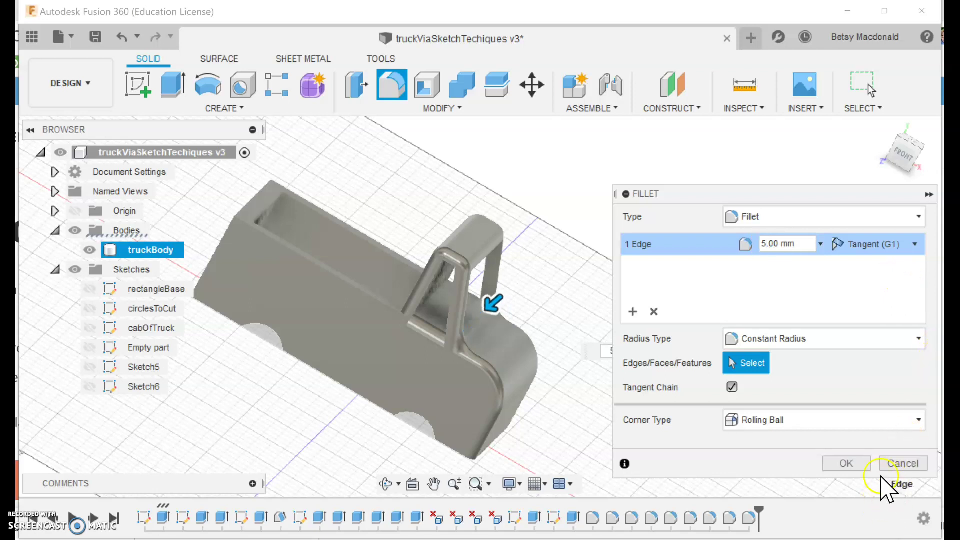
left_click(845, 464)
Fillet the sill edge beneath the cab's side window on the truck's Back-view side with a 5 mm constant radius
middle_click_drag(901, 159, 724, 193, "shift")
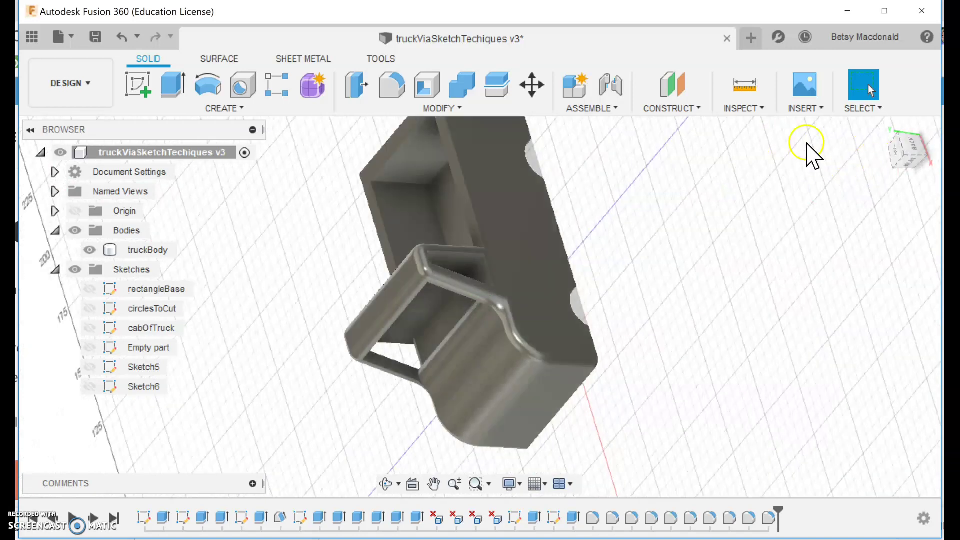
left_click(915, 148)
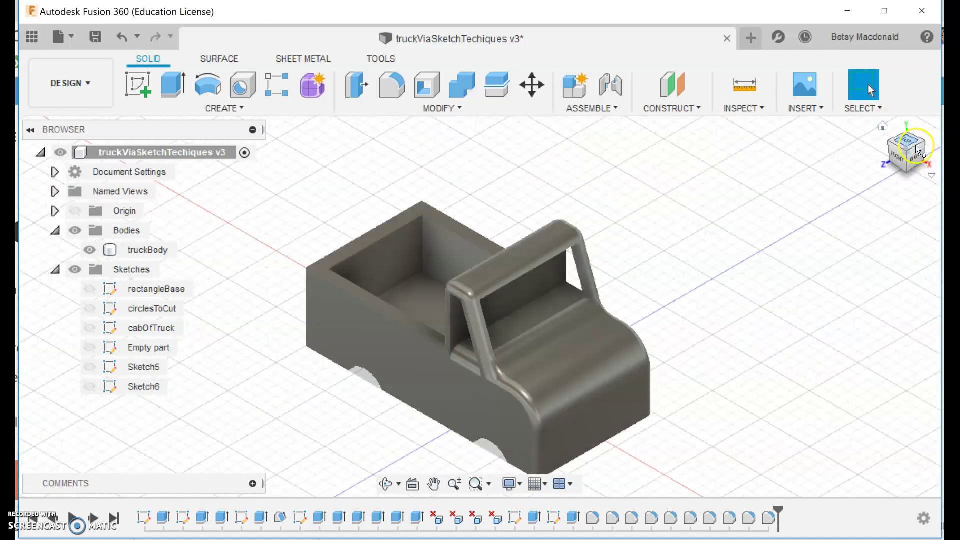
left_click(905, 133)
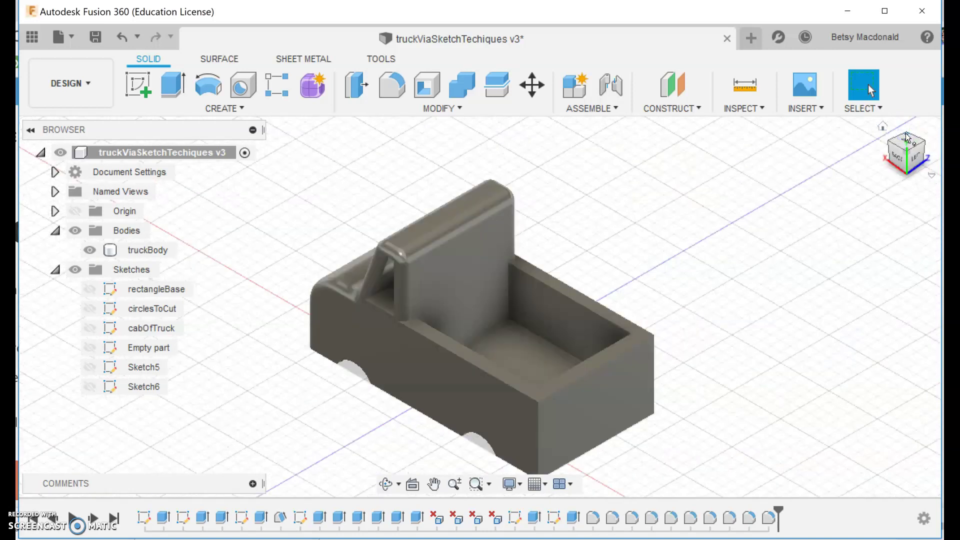
left_click(892, 146)
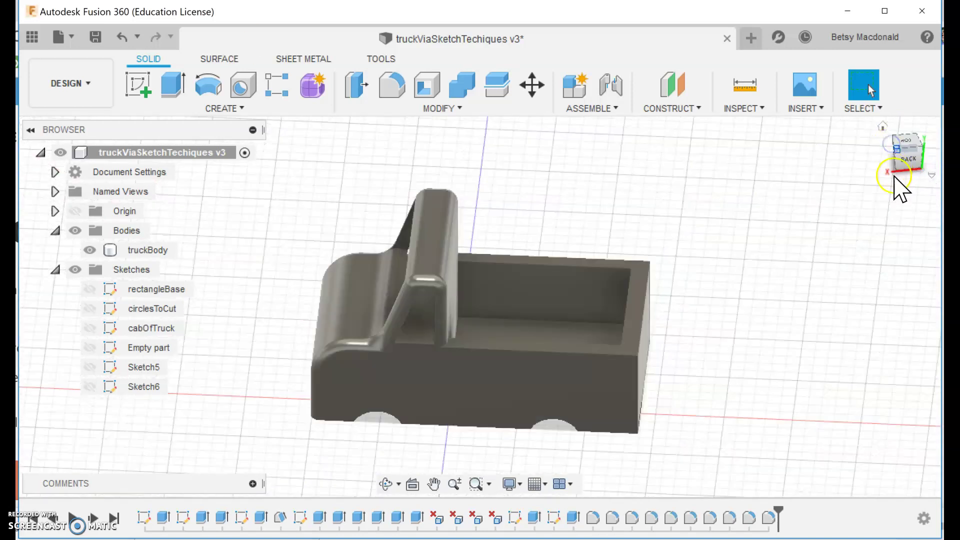
left_click(595, 331)
left_click(499, 354)
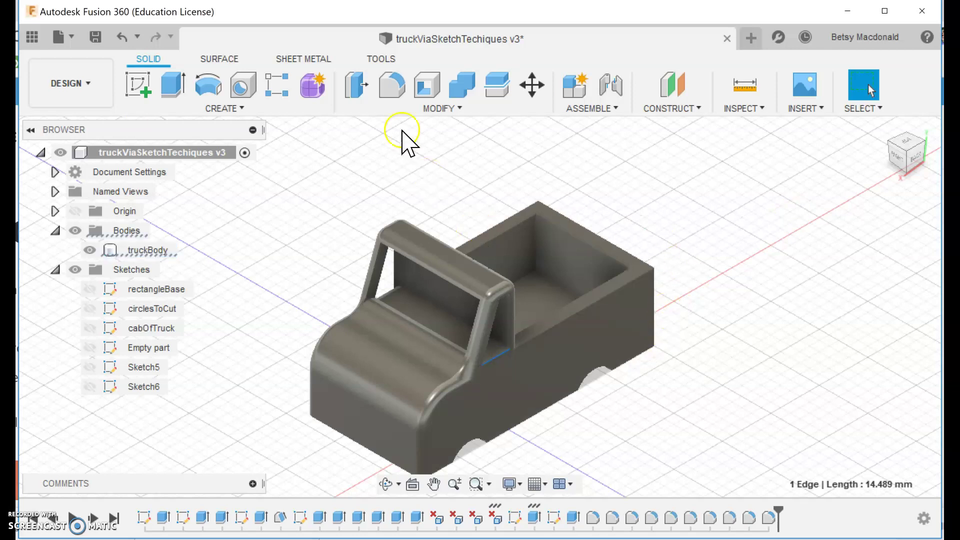
left_click(394, 89)
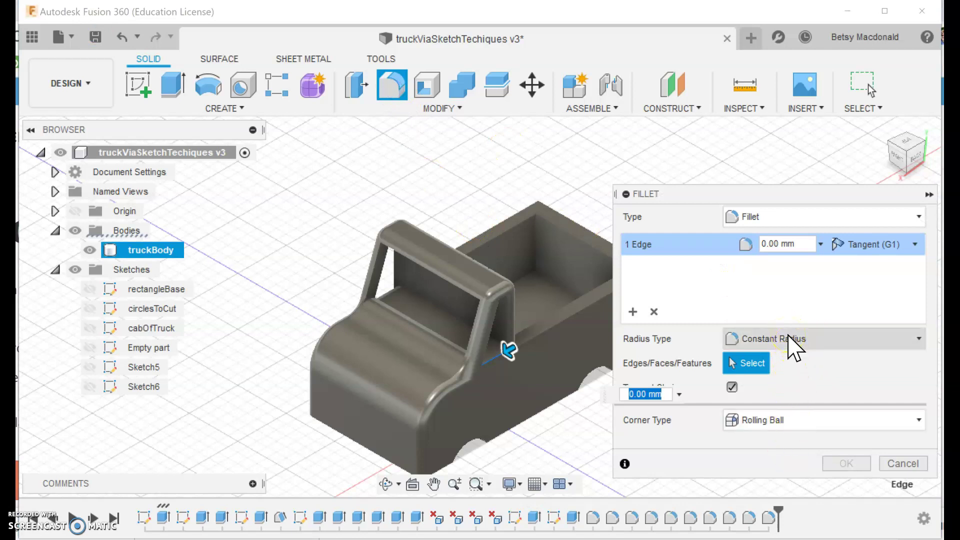
left_click(885, 245)
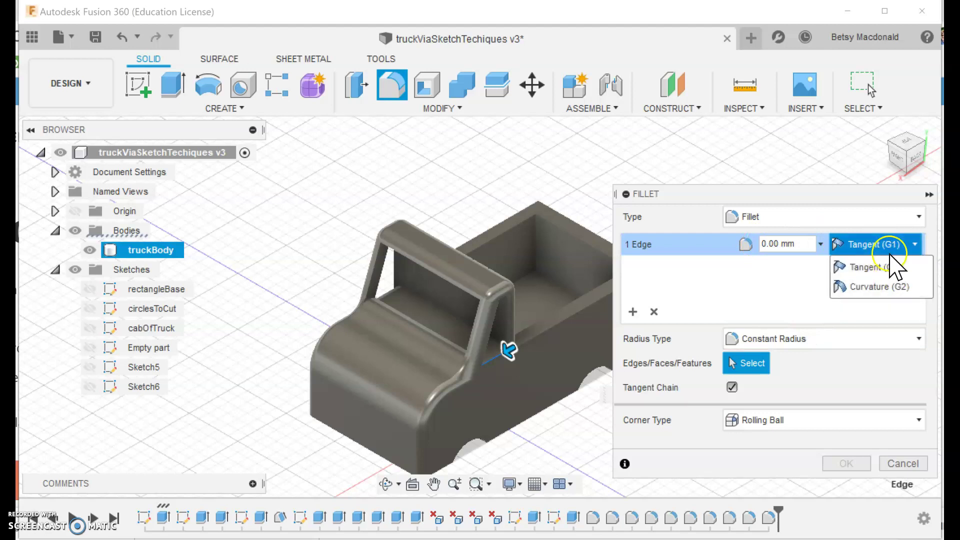
left_click(888, 245)
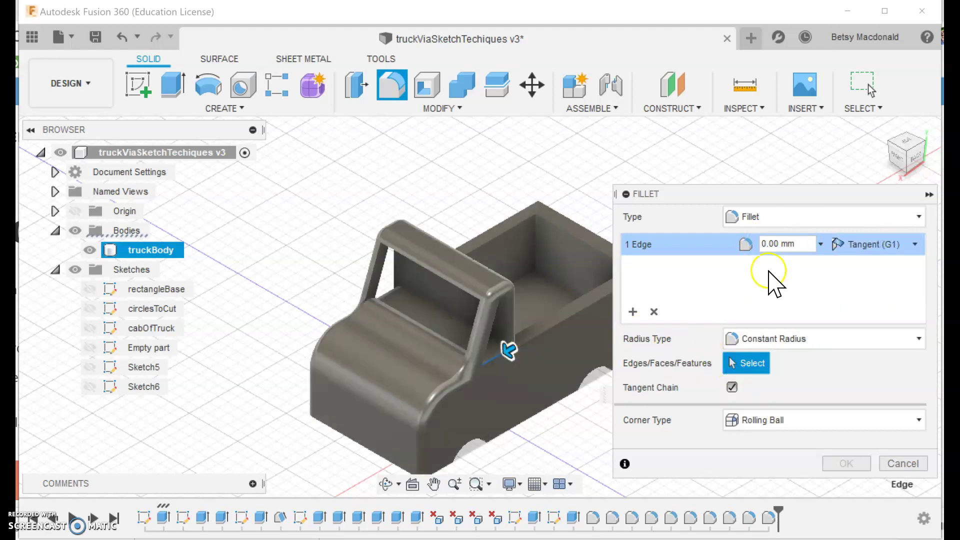
left_click(758, 244)
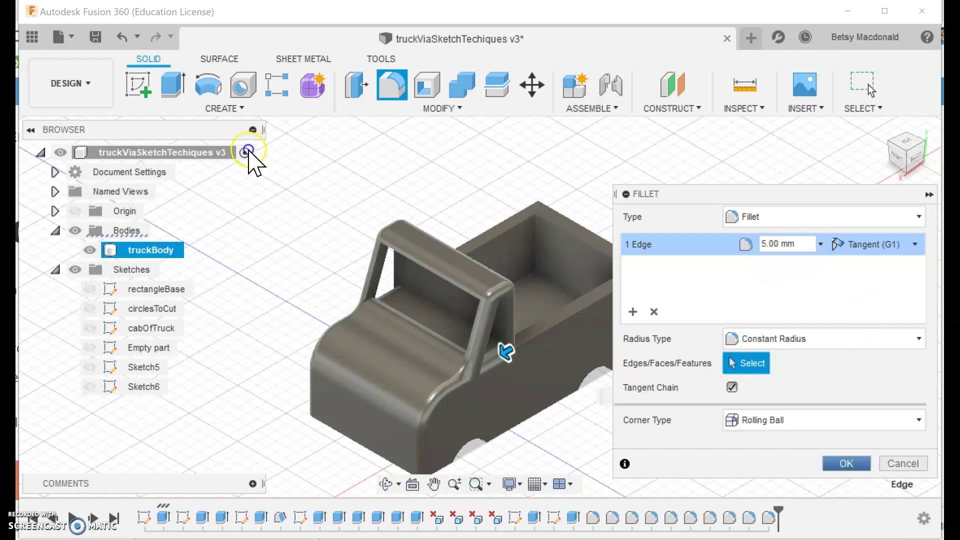
left_click(846, 463)
Fillet the six inner and outer top edges along the truck bed's two sides and tailgate with a 5 mm constant radius
left_click(581, 310)
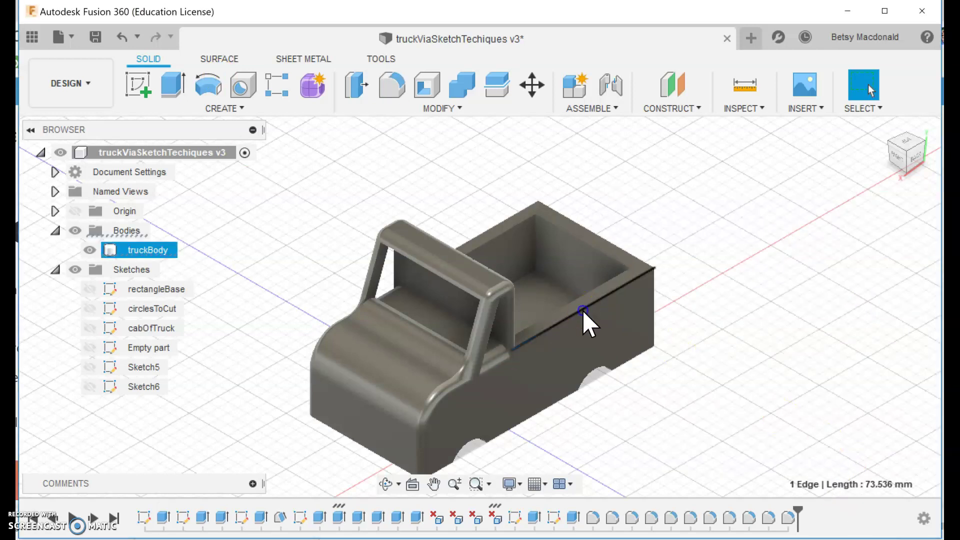
left_click(368, 95)
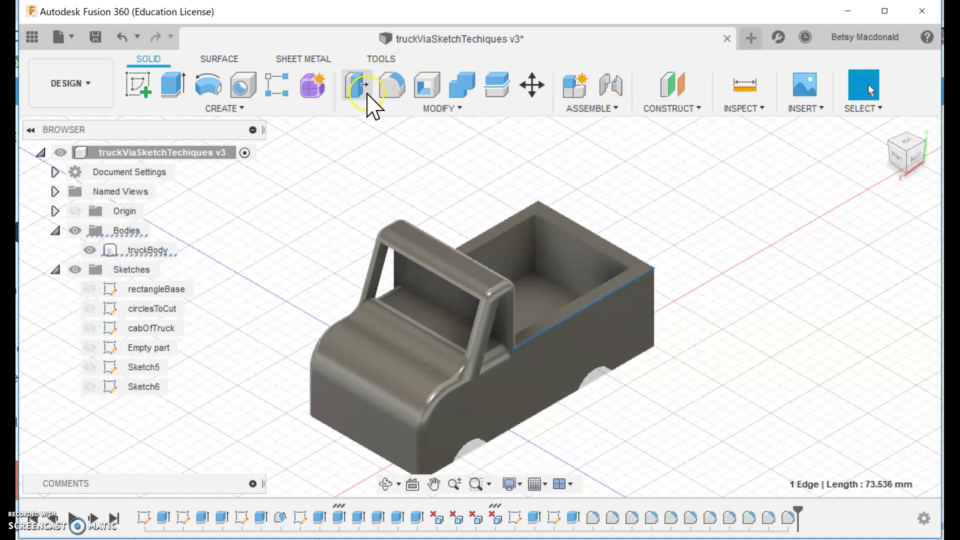
left_click(496, 222)
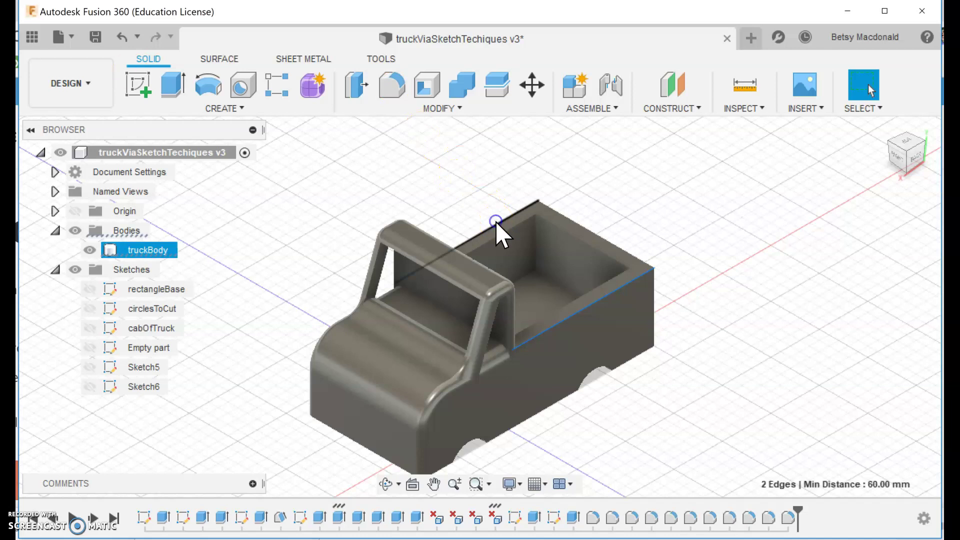
left_click(580, 221)
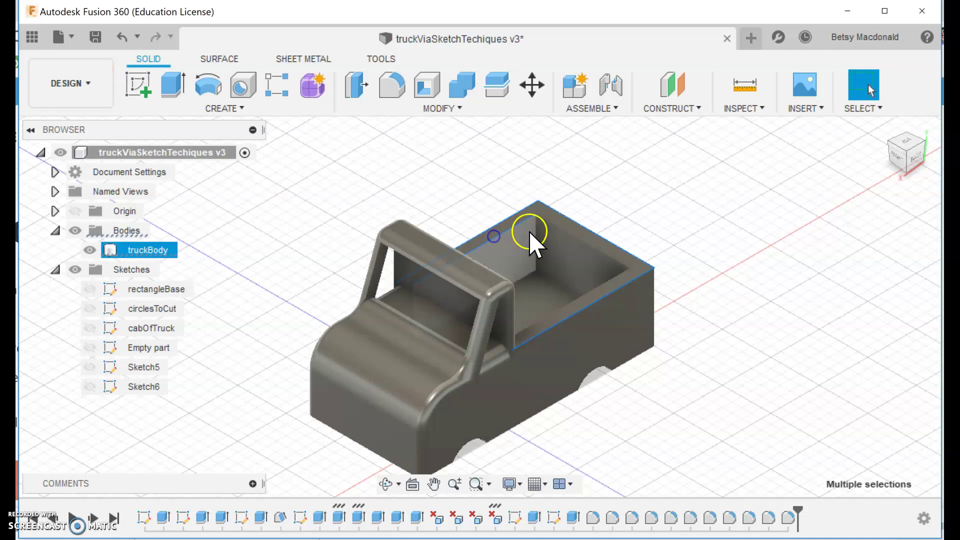
left_click(558, 230)
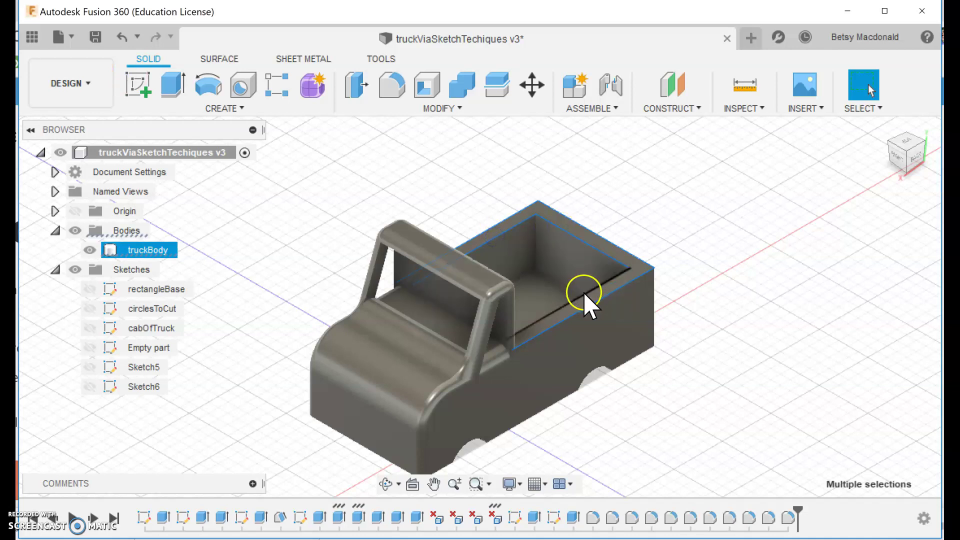
left_click(442, 109)
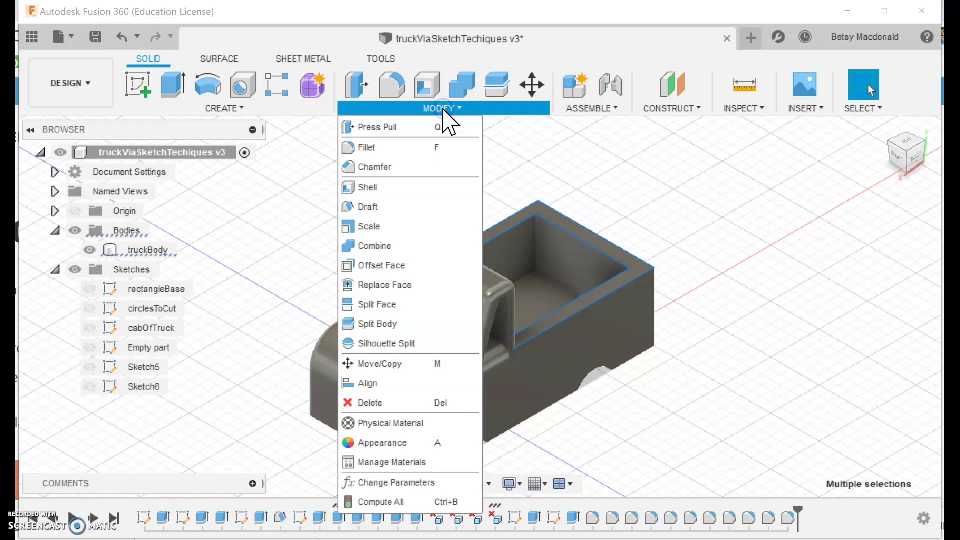
left_click(427, 148)
left_click(747, 314)
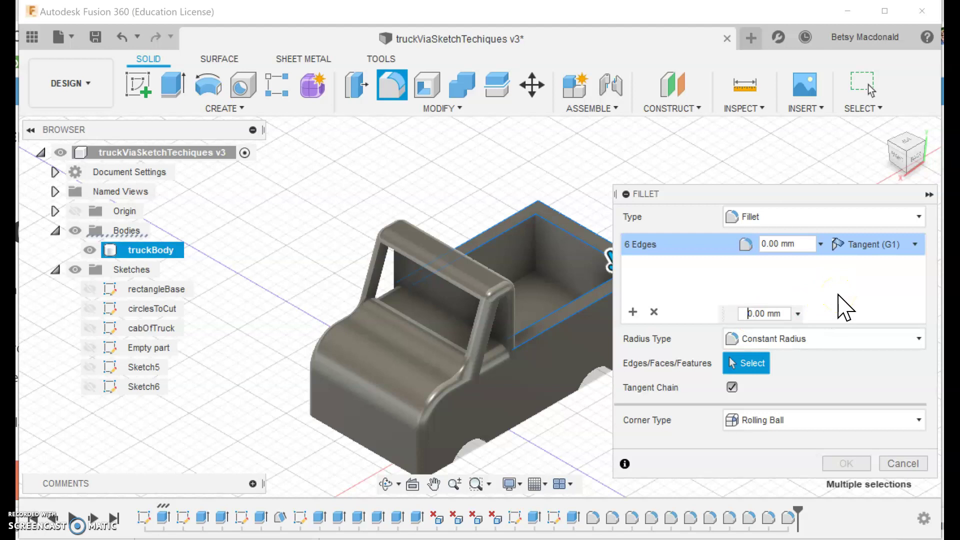
type("5")
key("Return")
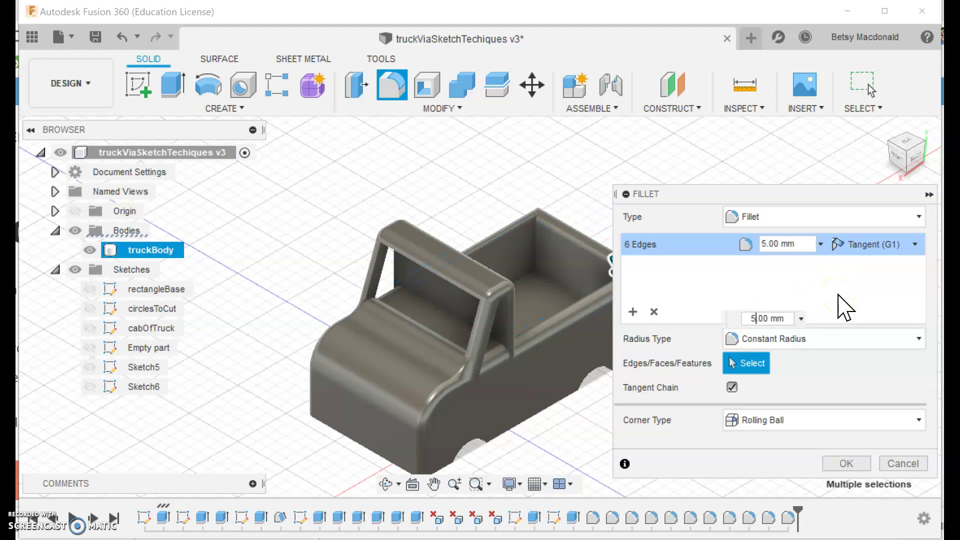
left_click(835, 286)
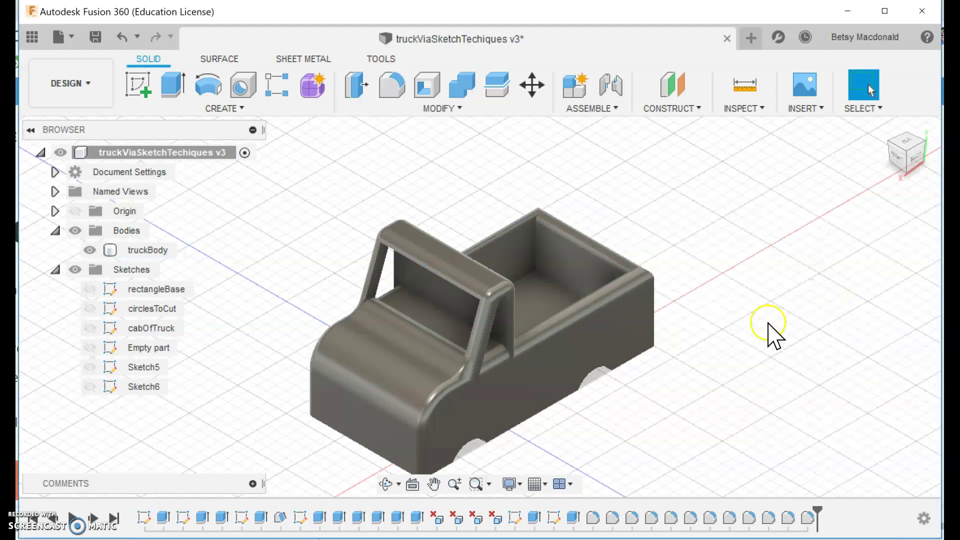
Fillet the two vertical corner edges at the rear of the truck bed, using Constant Radius with Tangent Chain
left_click(917, 160)
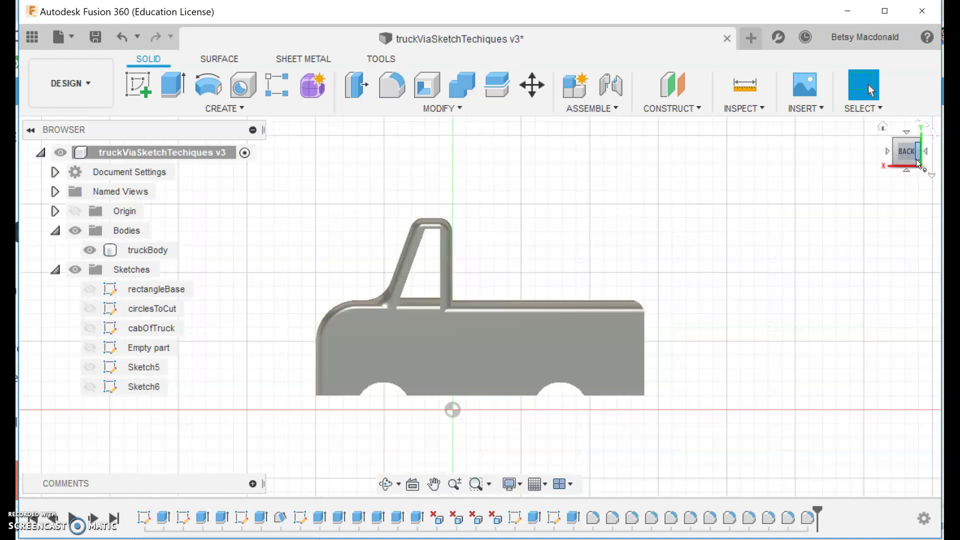
left_click(925, 152)
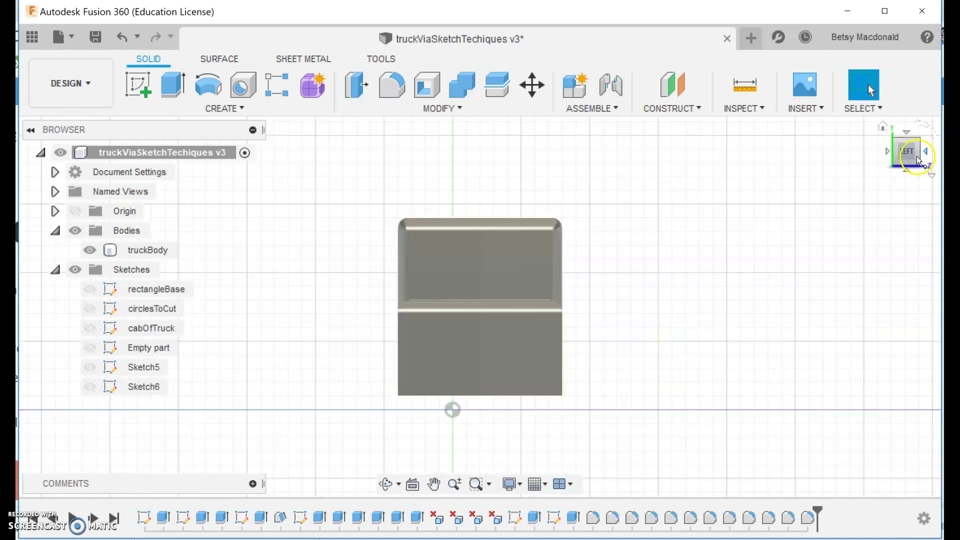
left_click_drag(905, 156, 939, 156)
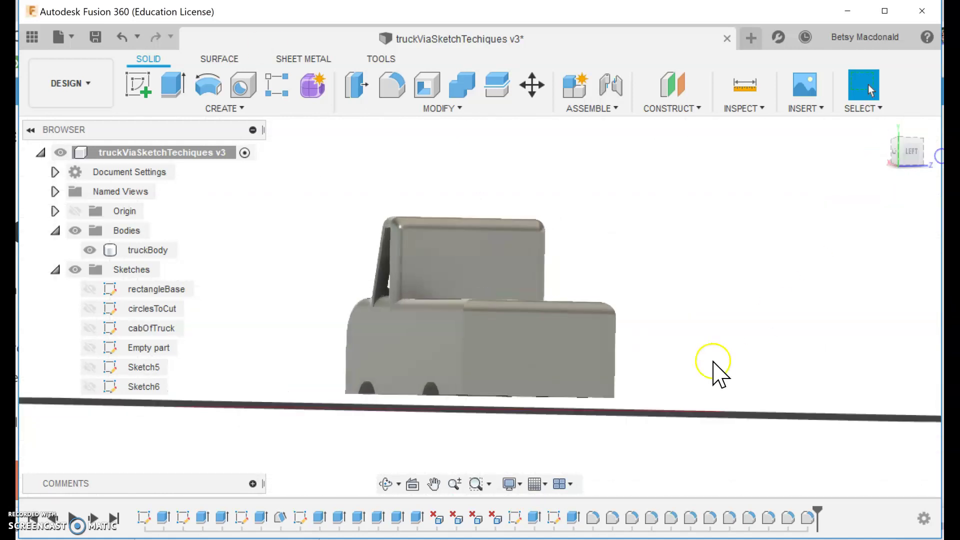
left_click(614, 356)
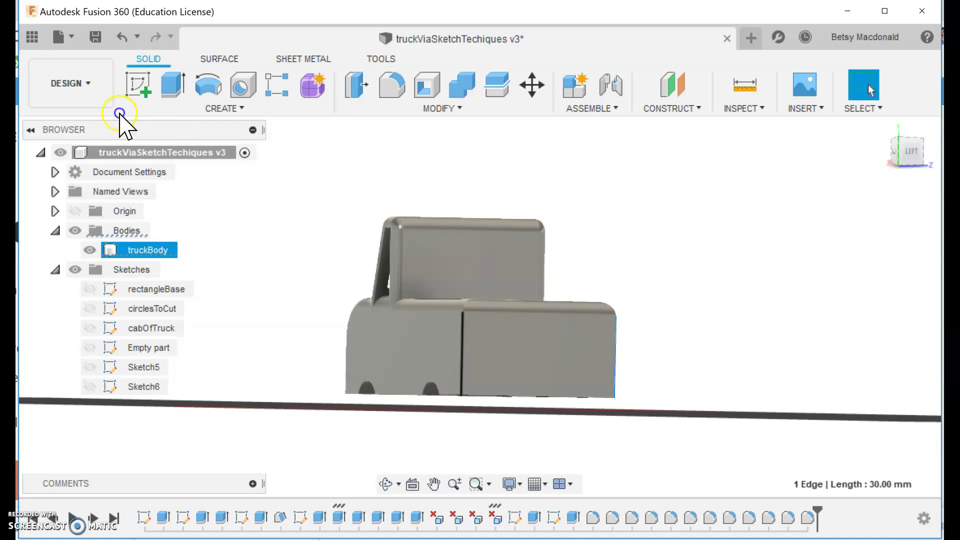
left_click(461, 350, "ctrl")
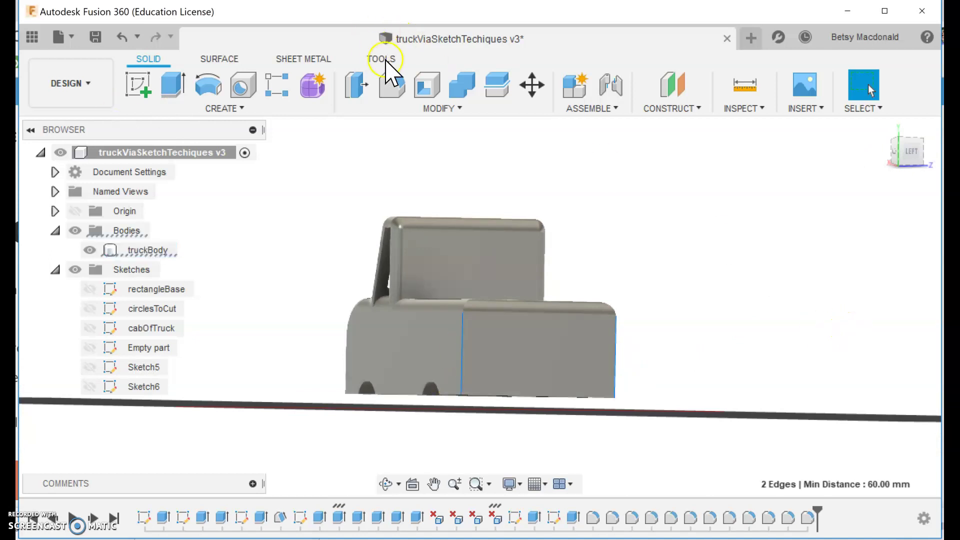
left_click(392, 84)
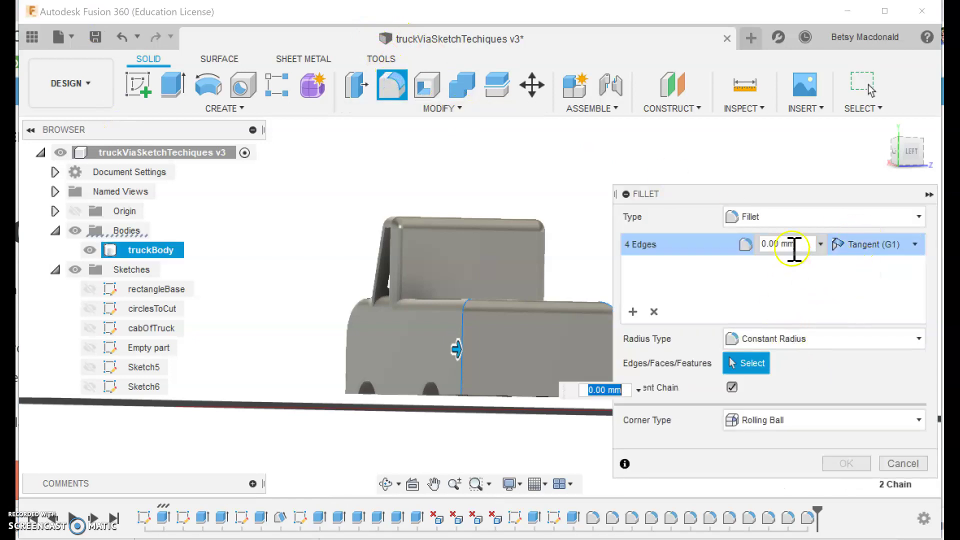
left_click(763, 243)
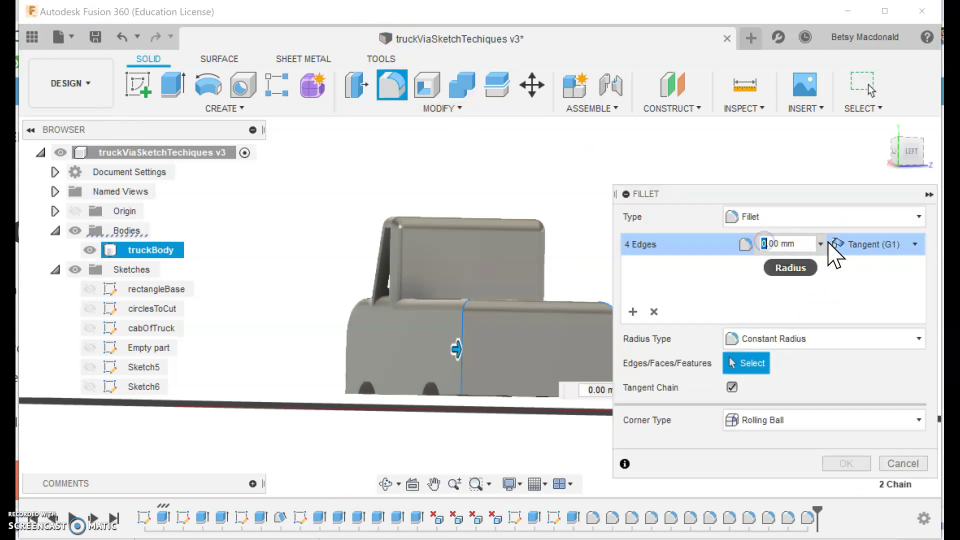
key("Return")
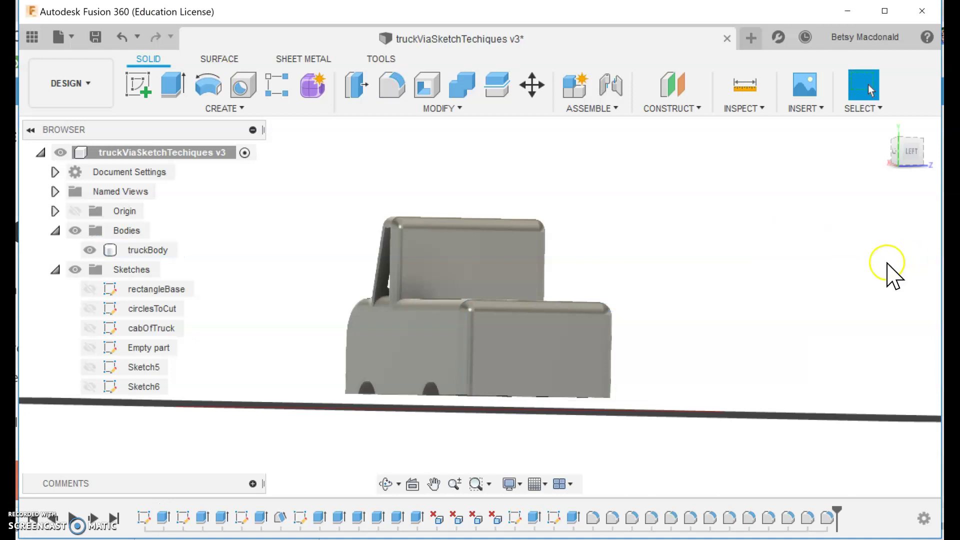
Examine the filleted truck body from several angles, checking the cab, hood and bed edges
mouse_move(907, 150)
left_mouse_down()
mouse_move(915, 192)
mouse_move(870, 195)
mouse_move(938, 172)
mouse_move(650, 170)
mouse_move(55, 191)
mouse_move(888, 154)
left_mouse_up()
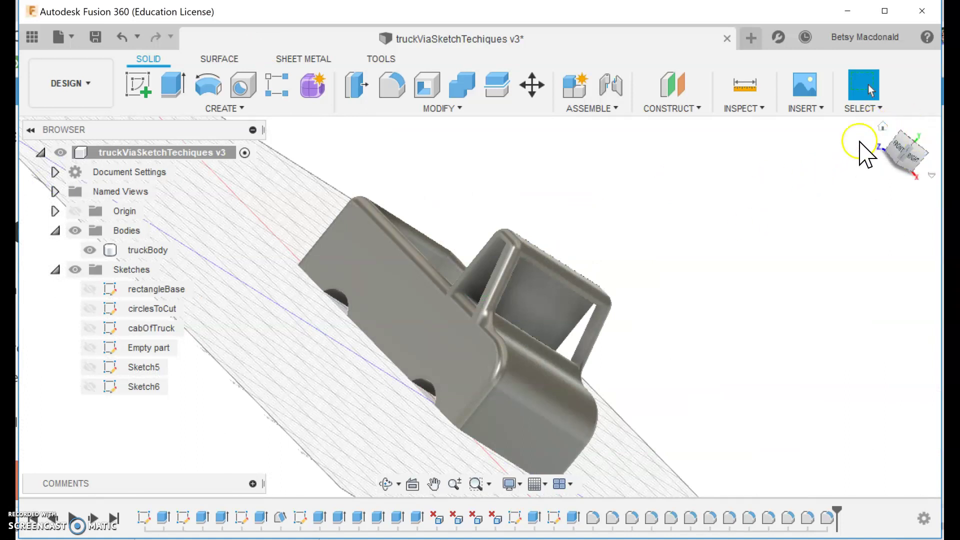
left_click(882, 126)
scroll(725, 381, "up", 5)
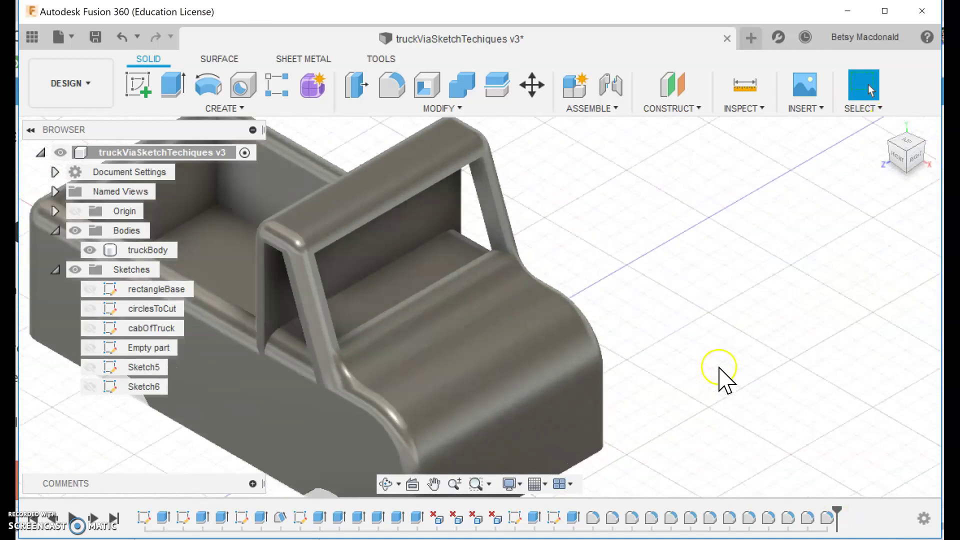
left_click_drag(895, 161, 735, 295)
middle_click_drag(735, 289, 892, 293)
mouse_move(910, 169)
middle_mouse_down("shift")
mouse_move(929, 167)
mouse_move(915, 187)
middle_mouse_up("shift")
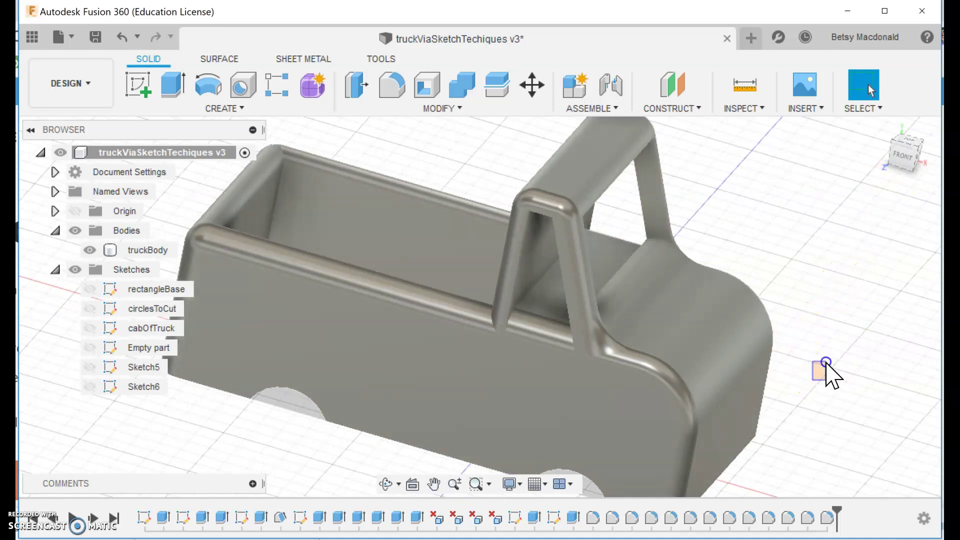
middle_click_drag(819, 404, 853, 344)
left_click_drag(844, 368, 826, 392)
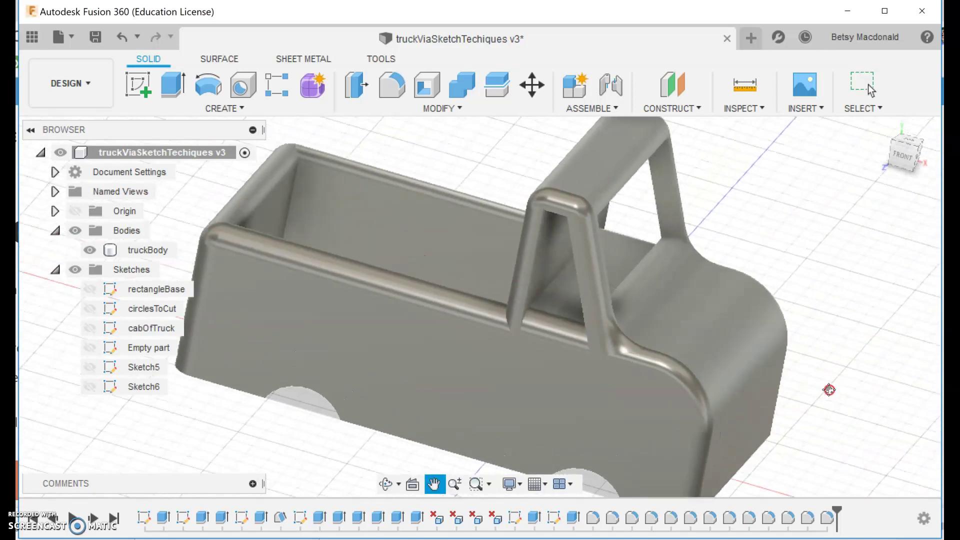
key("Escape")
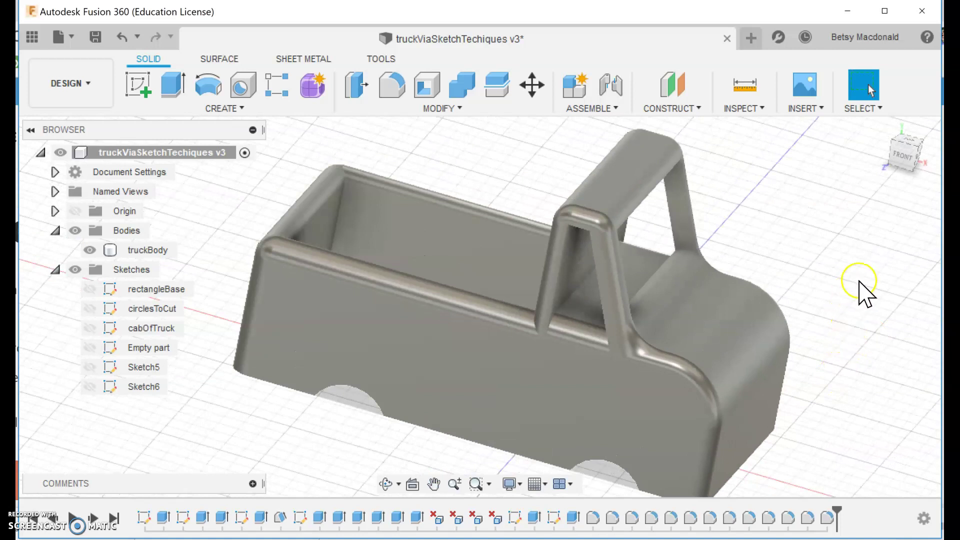
scroll(875, 256, "down", 3)
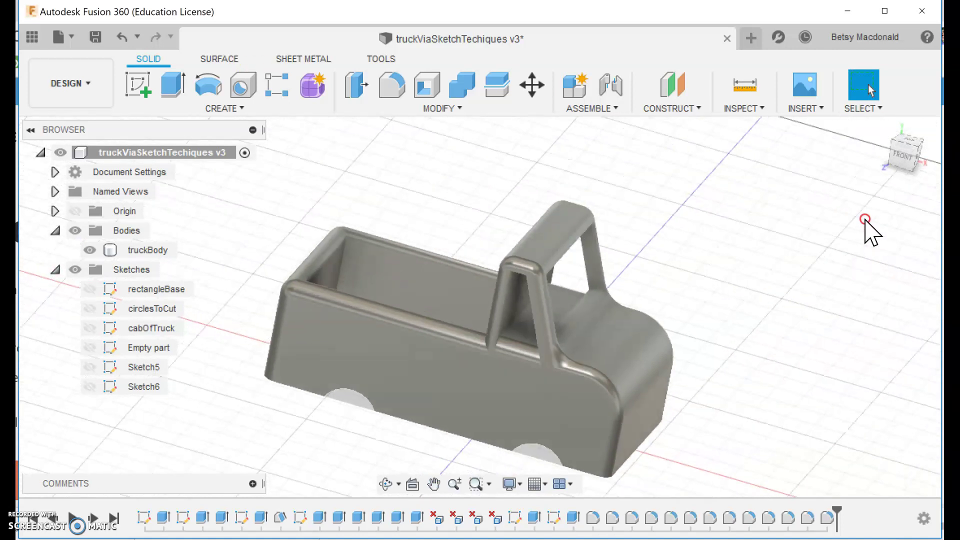
Frame the truck beside the expanded Bodies and Sketches folders and capture the Fusion 360 window with Snipping Tool
scroll(803, 326, "up", 5)
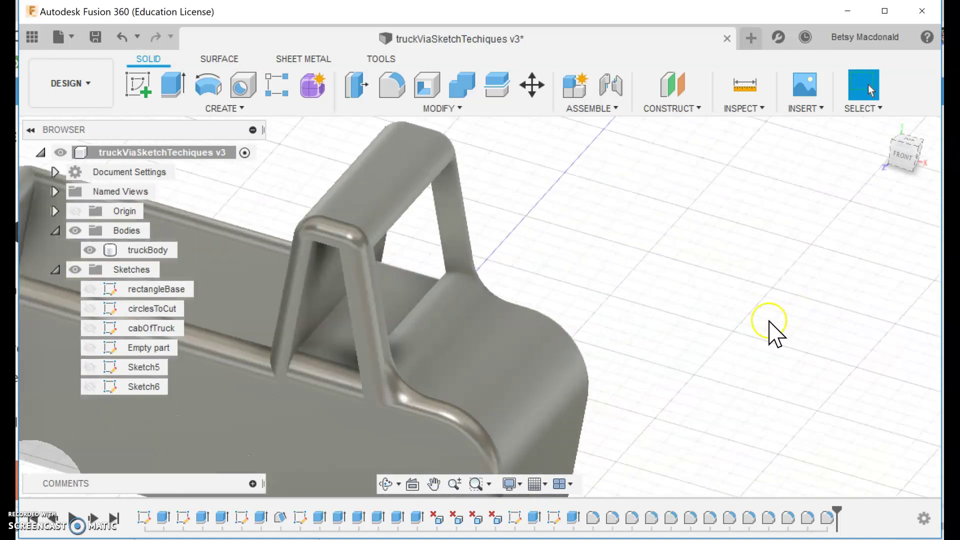
left_click_drag(895, 159, 907, 165)
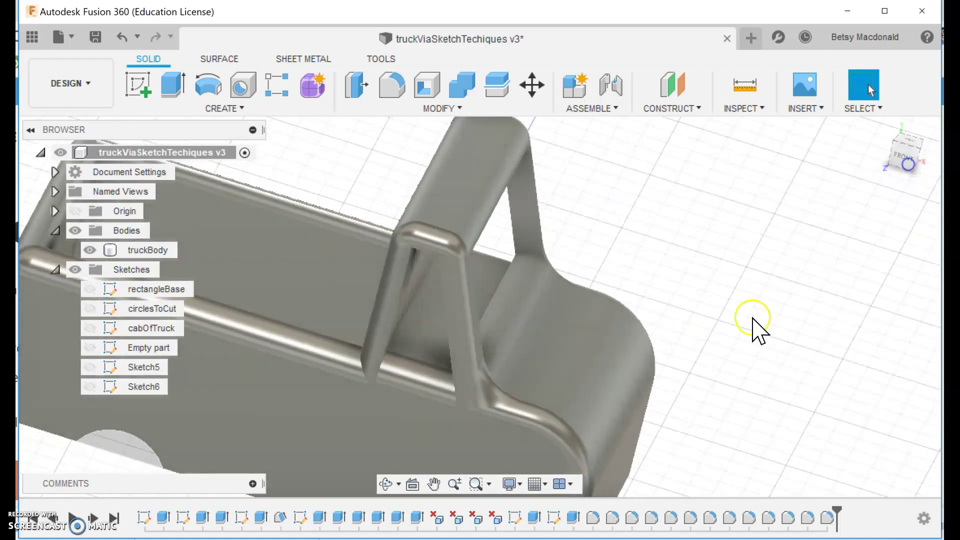
middle_click_drag(798, 349, 937, 328)
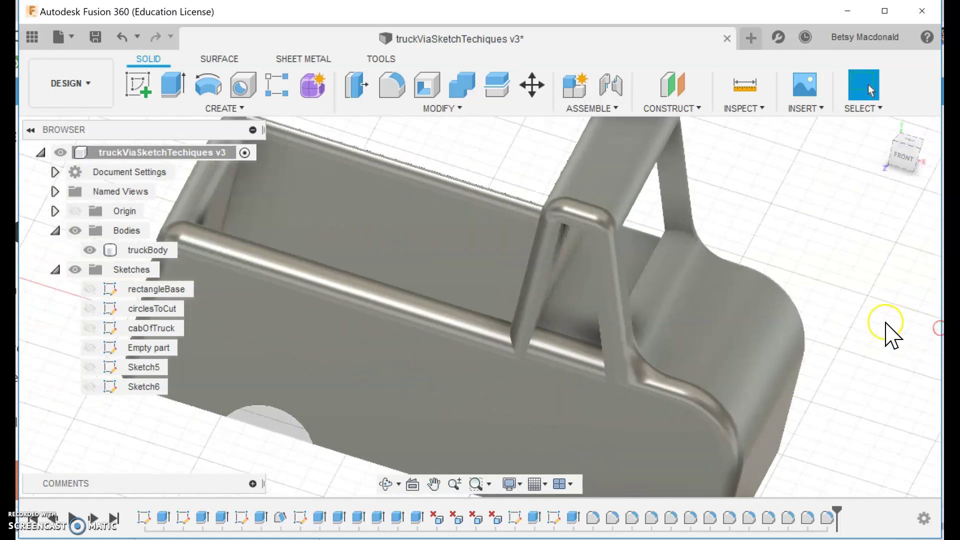
scroll(892, 336, "down", 2)
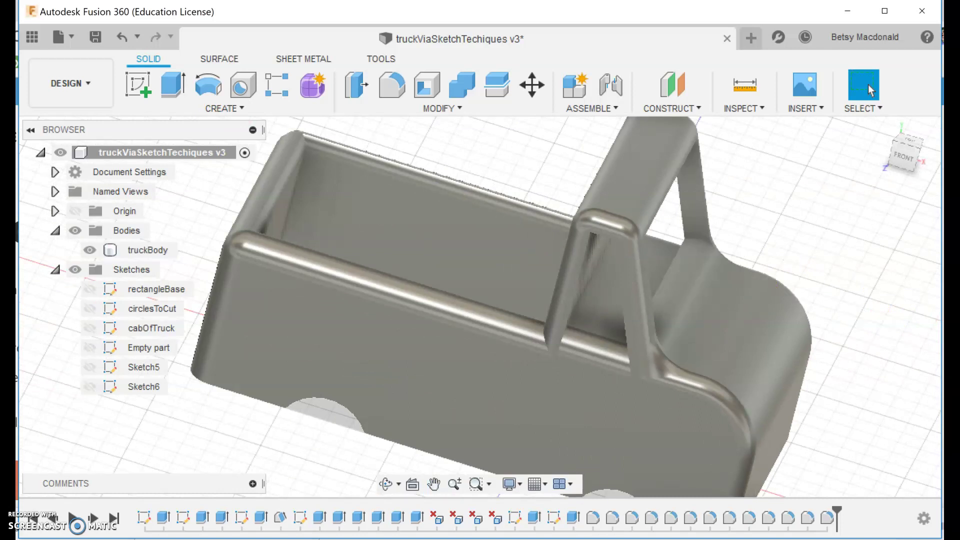
key("super")
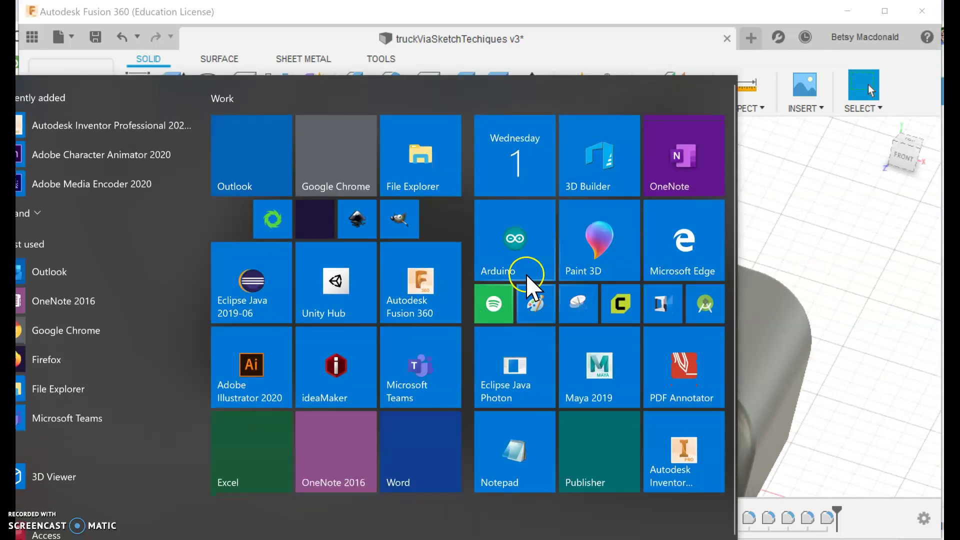
left_click(569, 307)
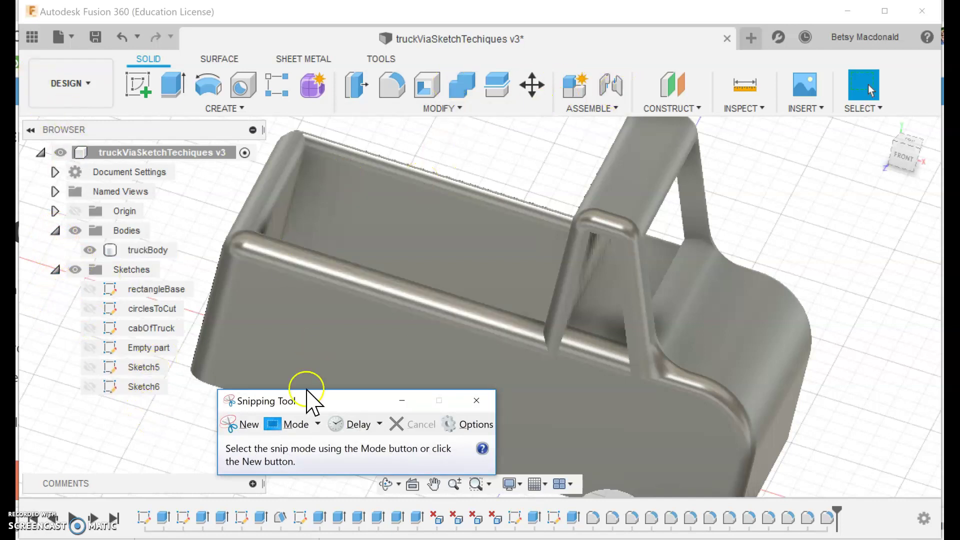
left_click(235, 426)
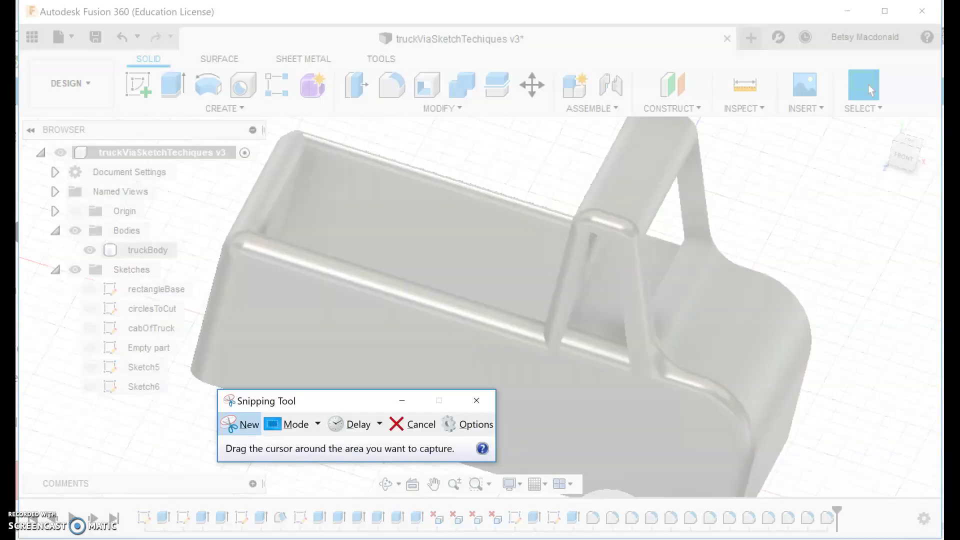
left_click_drag(23, 19, 933, 500)
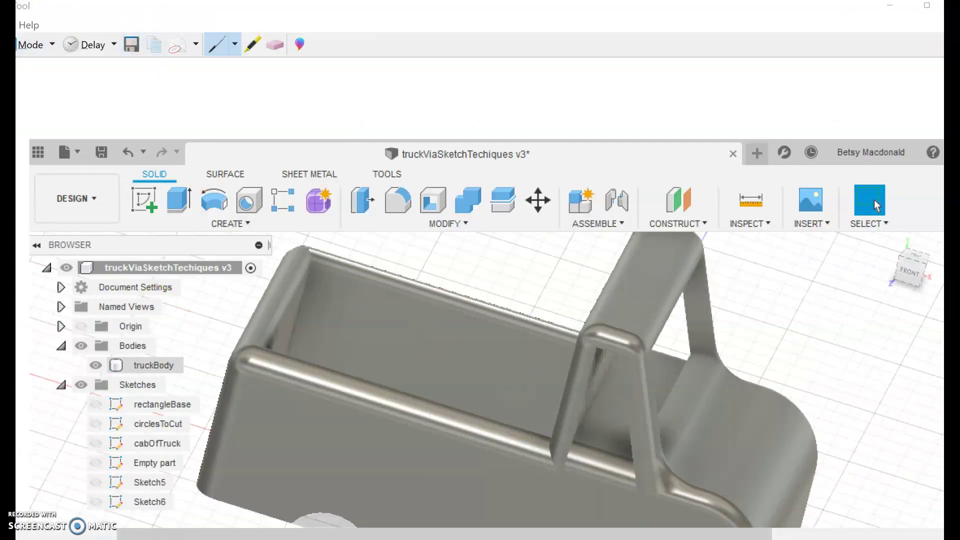
Switch to OneNote, open the Vehicle page in the _Teacher Only section group, and paste the truck screenshot below the assignment instructions
key("alt+Tab")
left_click(145, 141)
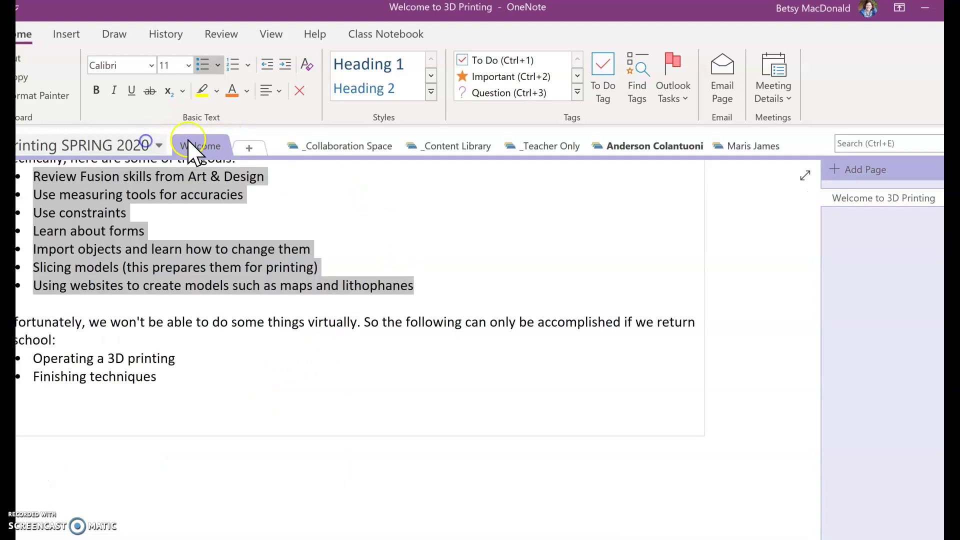
left_click(534, 151)
left_click(38, 387)
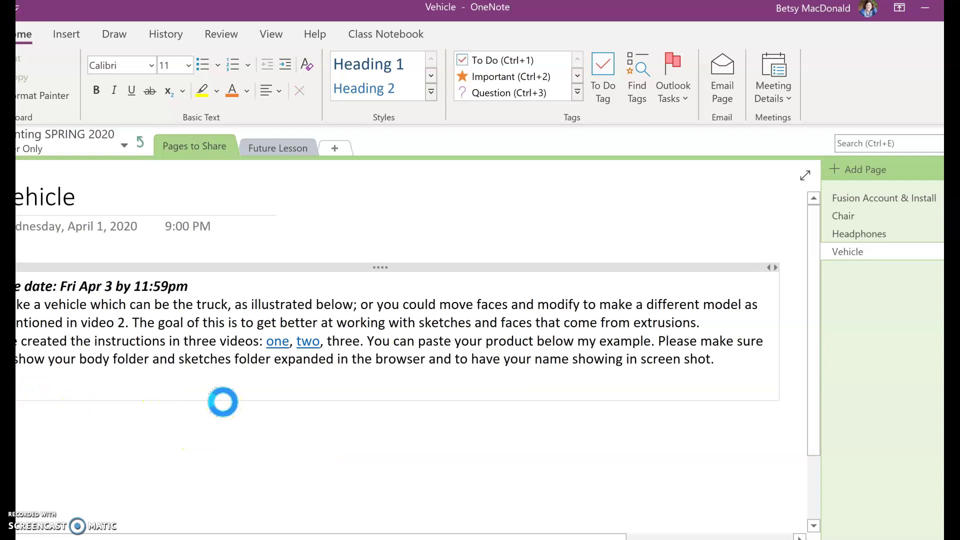
key("ctrl+v")
Review the Vehicle page's assignment instructions and the whole pasted truck screenshot, including its Bodies and Sketches folders
scroll(313, 402, "up", 6)
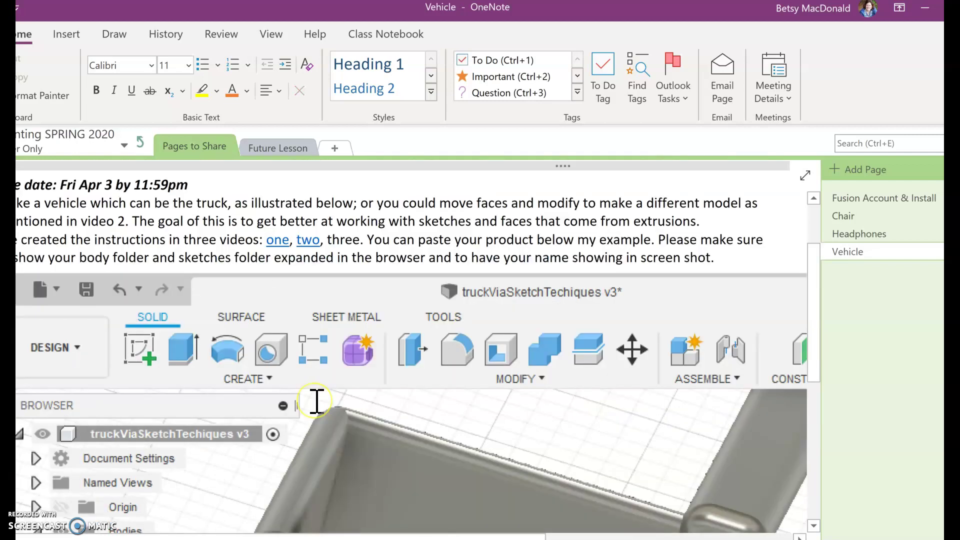
scroll(316, 402, "up", 2)
scroll(316, 401, "down", 9)
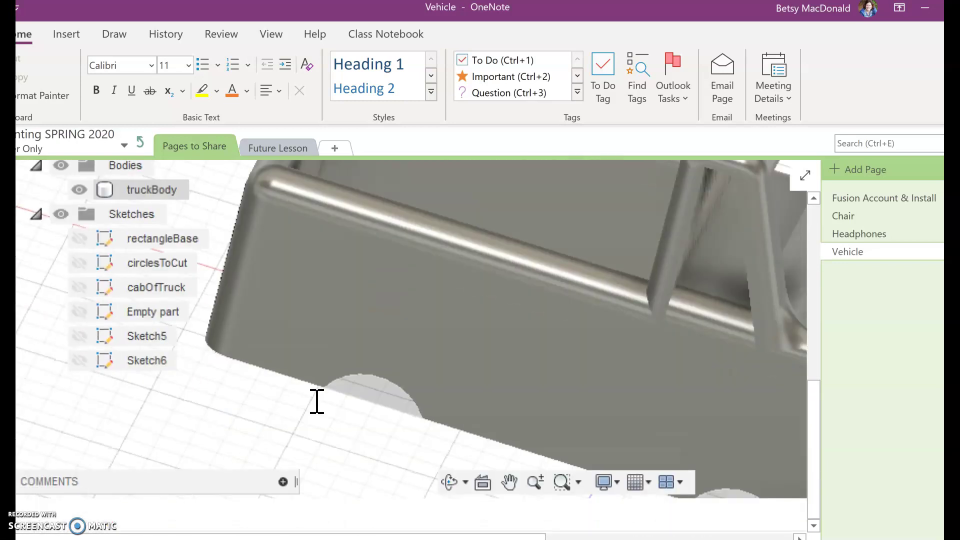
scroll(316, 402, "up", 9)
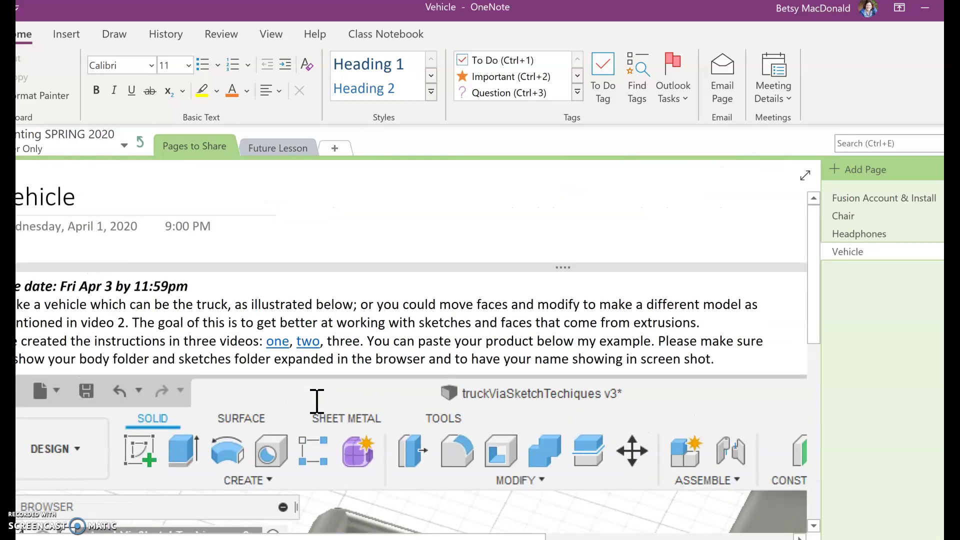
scroll(317, 401, "down", 10)
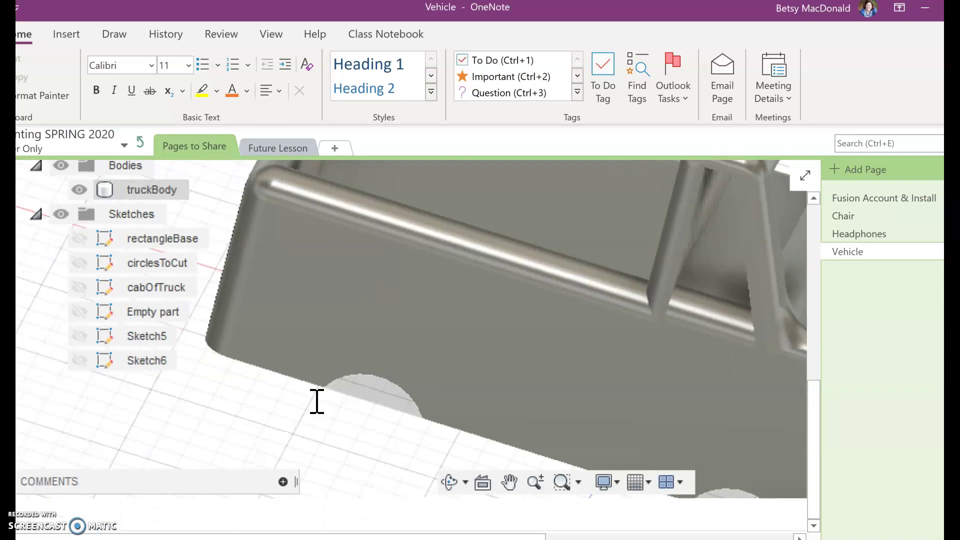
scroll(316, 402, "up", 4)
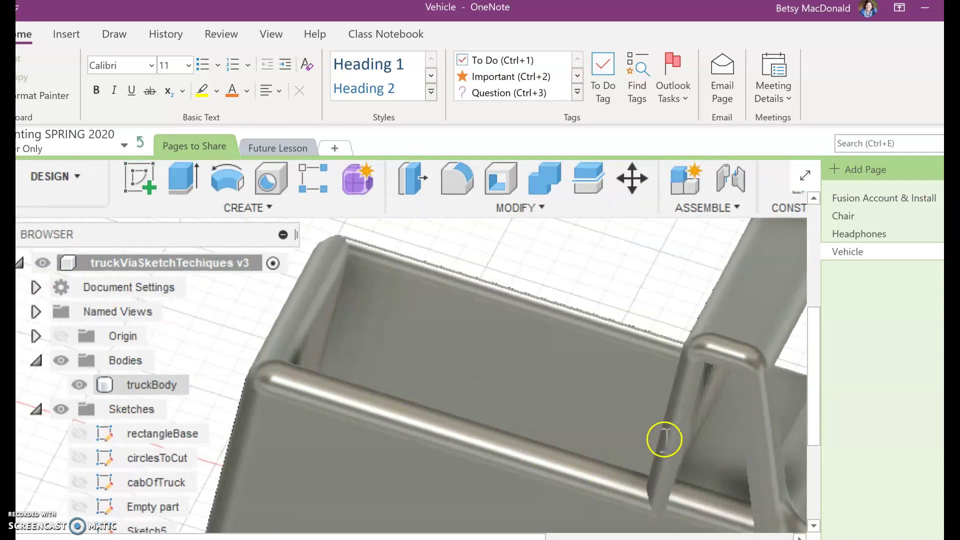
scroll(664, 440, "down", 4)
scroll(659, 439, "up", 10)
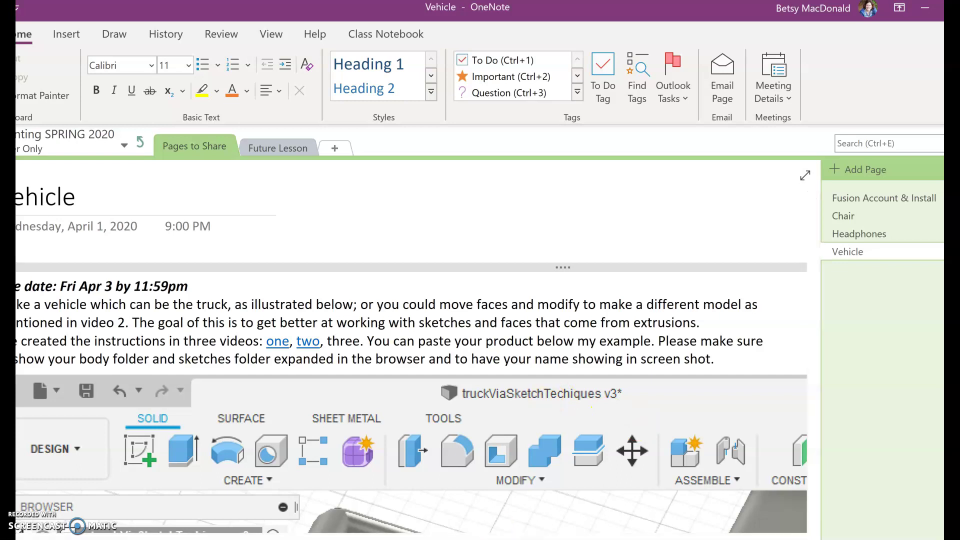
Switch back to Fusion 360, clear the selection, and view the entire finished truck body
key("alt+Tab")
scroll(700, 419, "down", 3)
scroll(750, 428, "up", 2)
scroll(743, 417, "up", 2)
scroll(744, 416, "down", 3)
scroll(744, 417, "up", 4)
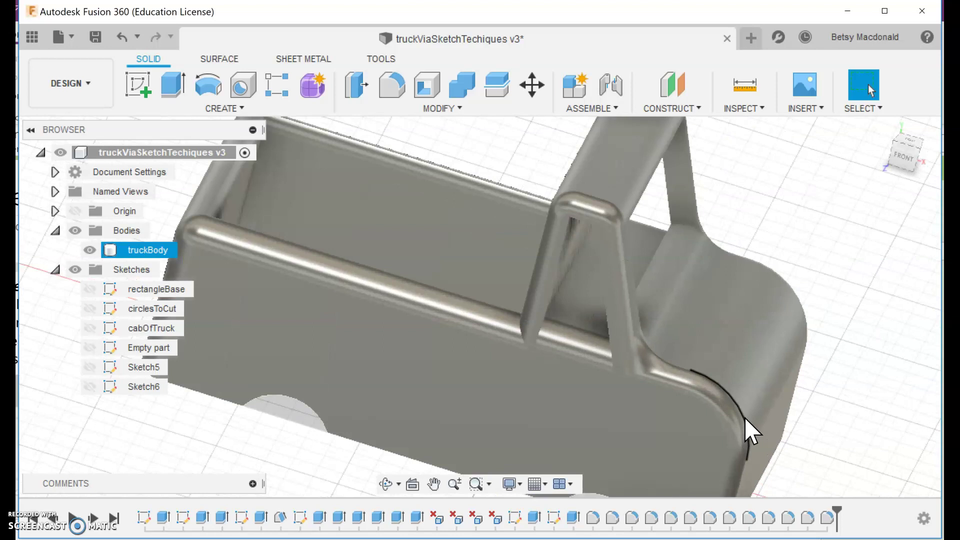
left_click(900, 445)
scroll(764, 426, "up", 2)
scroll(769, 405, "down", 3)
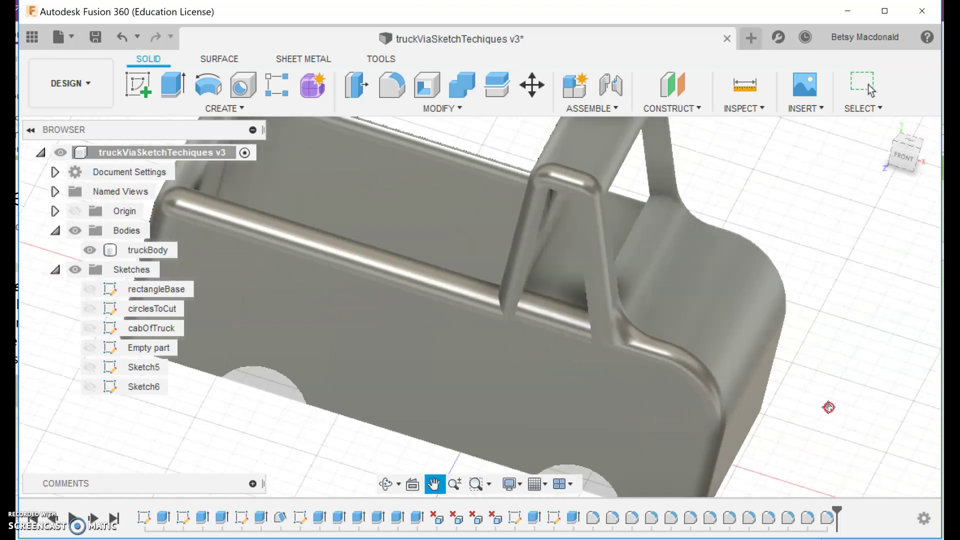
scroll(867, 425, "up", 1)
scroll(861, 414, "down", 1)
middle_click_drag(873, 427, 730, 420)
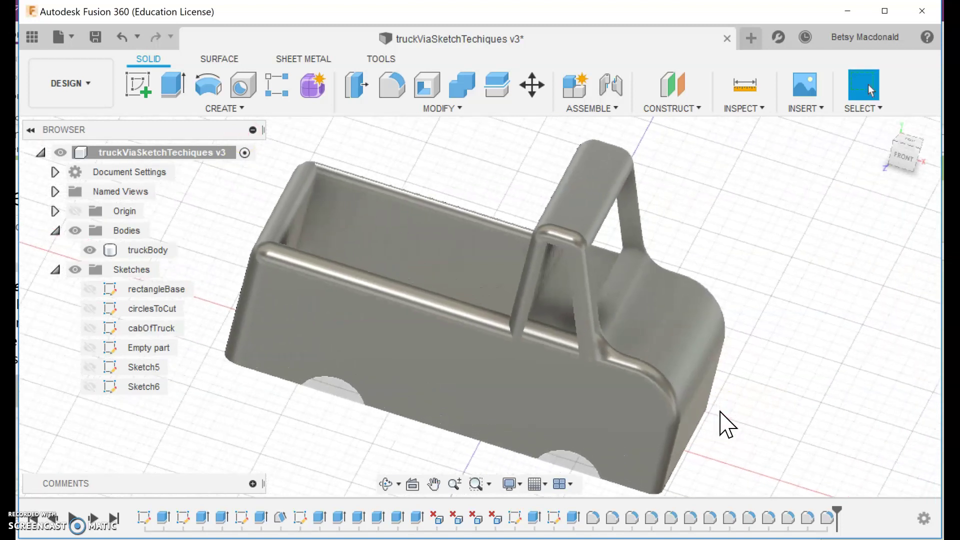